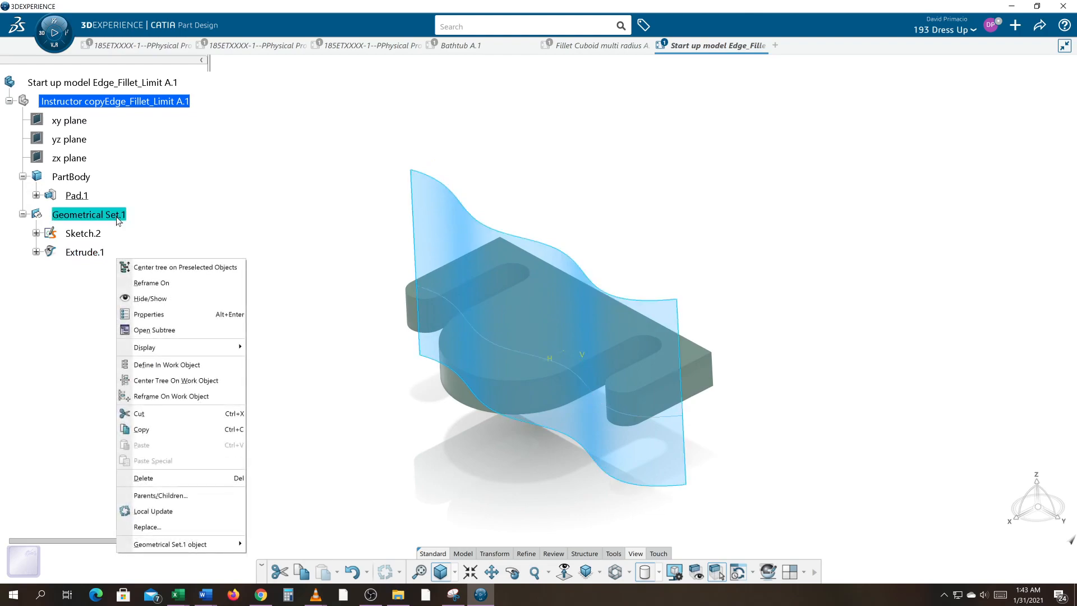
Hide Geometrical Set.1, including its extruded surface.
left_click(132, 294)
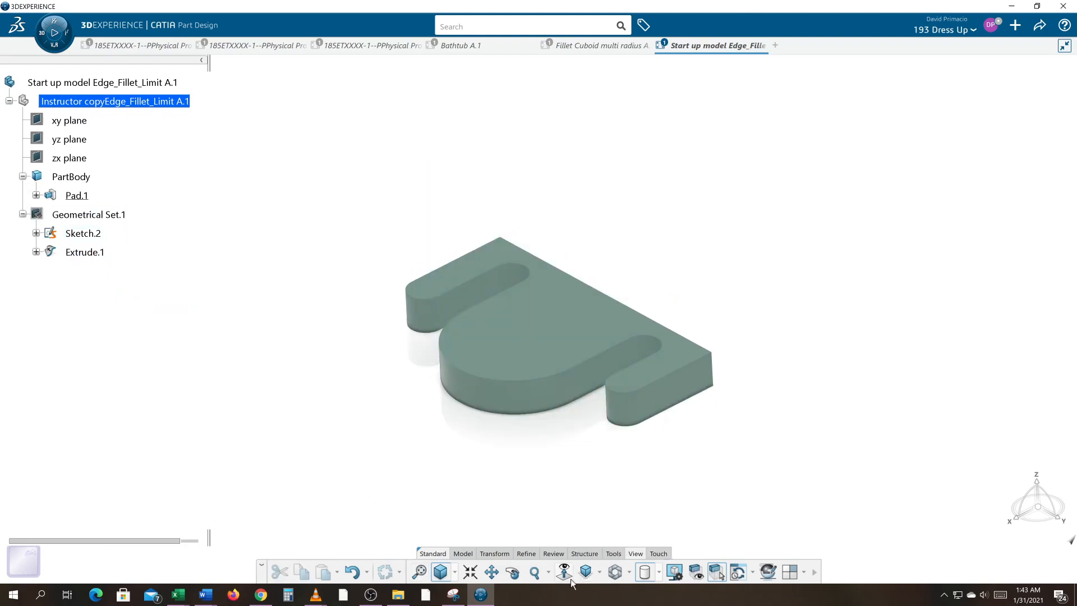
Start a counterbored hole on the plate's upper face, concentric with the edge of the large rounded middle section.
left_click(525, 554)
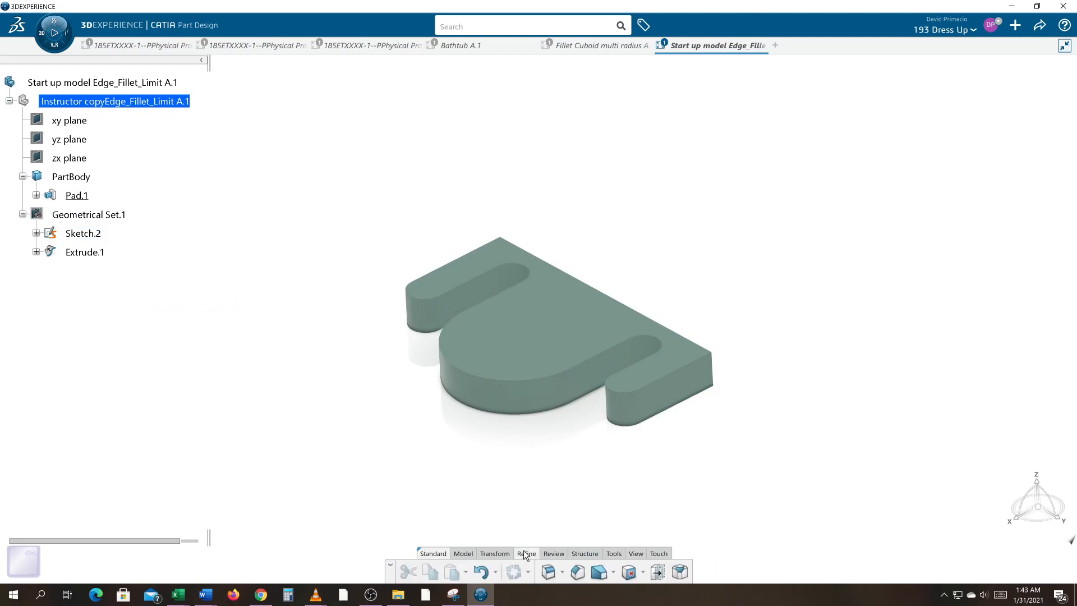
left_click(466, 554)
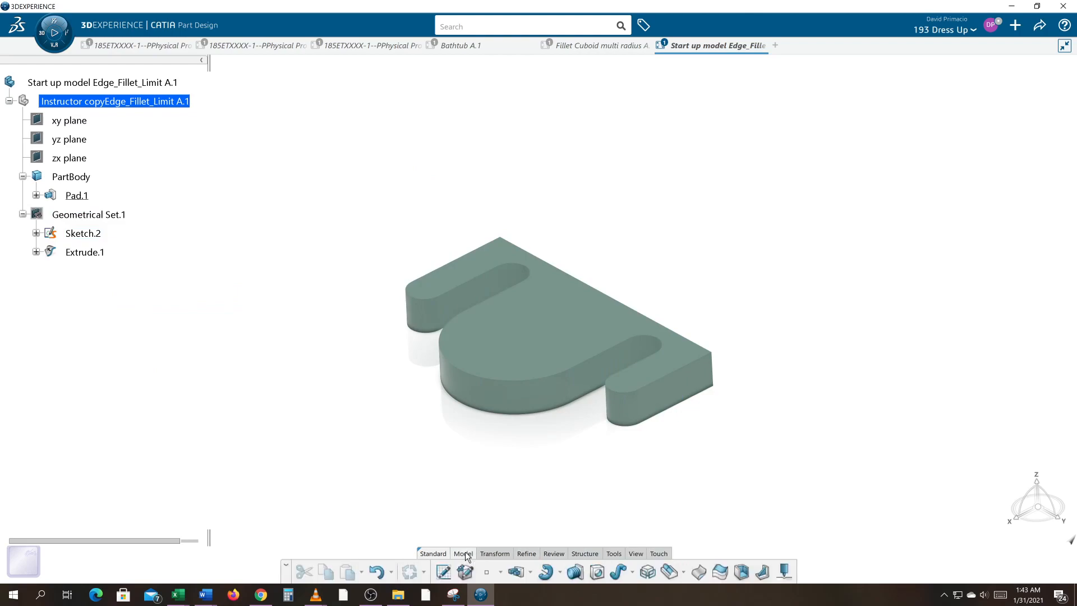
left_click(598, 573)
scroll(418, 460, "up", 5)
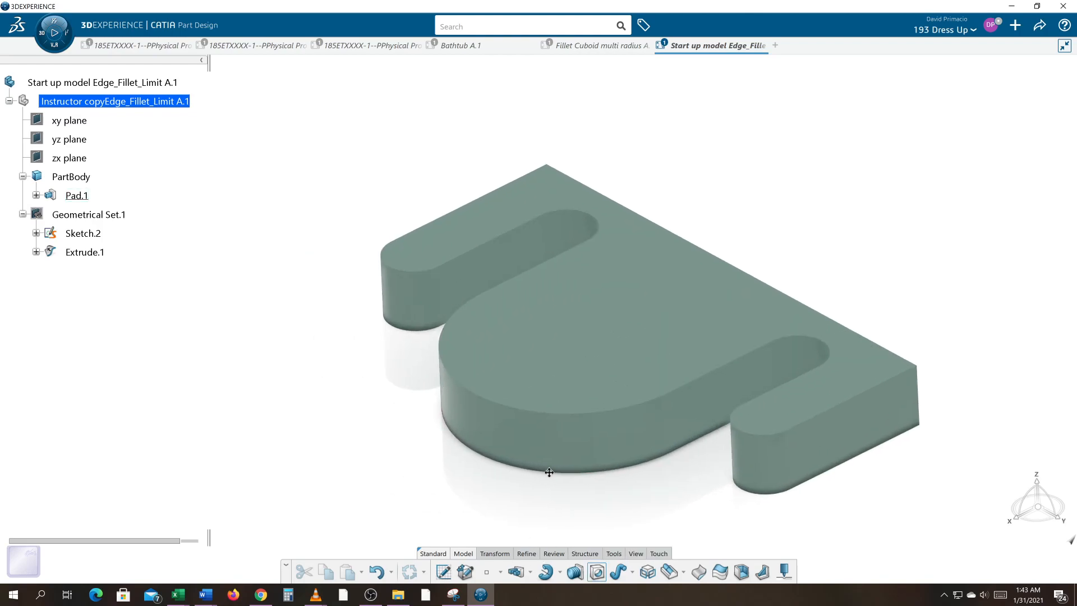
scroll(547, 472, "up", 3)
left_click(520, 413)
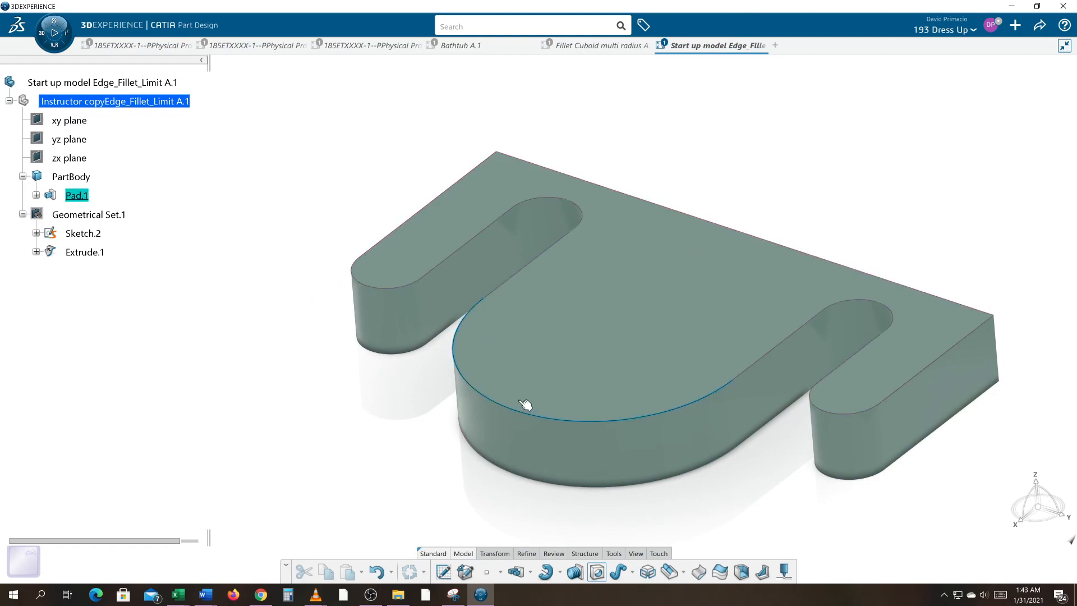
left_click(673, 340)
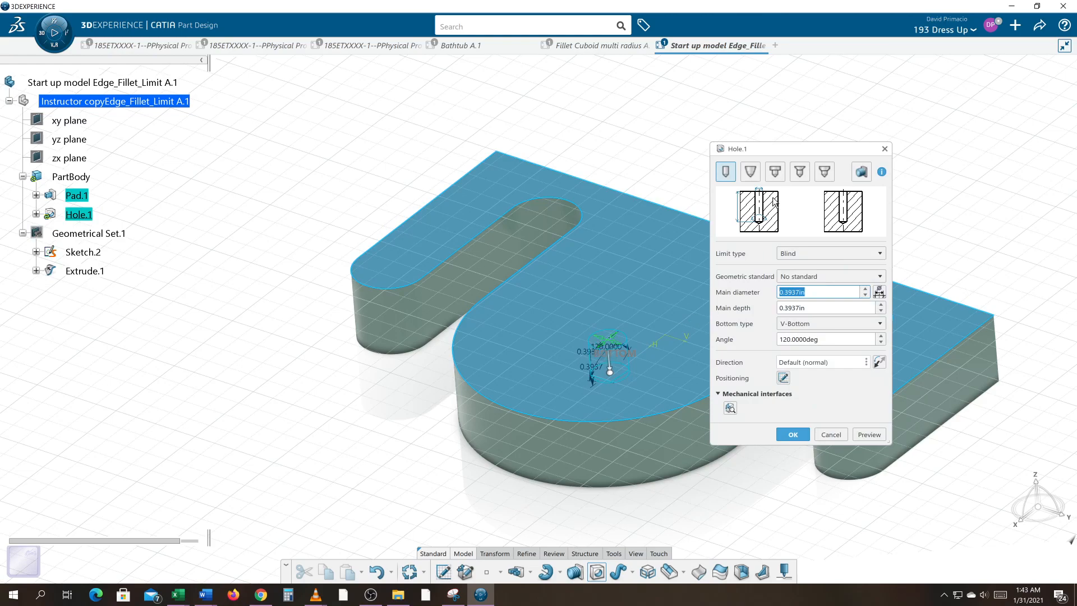
left_click(775, 173)
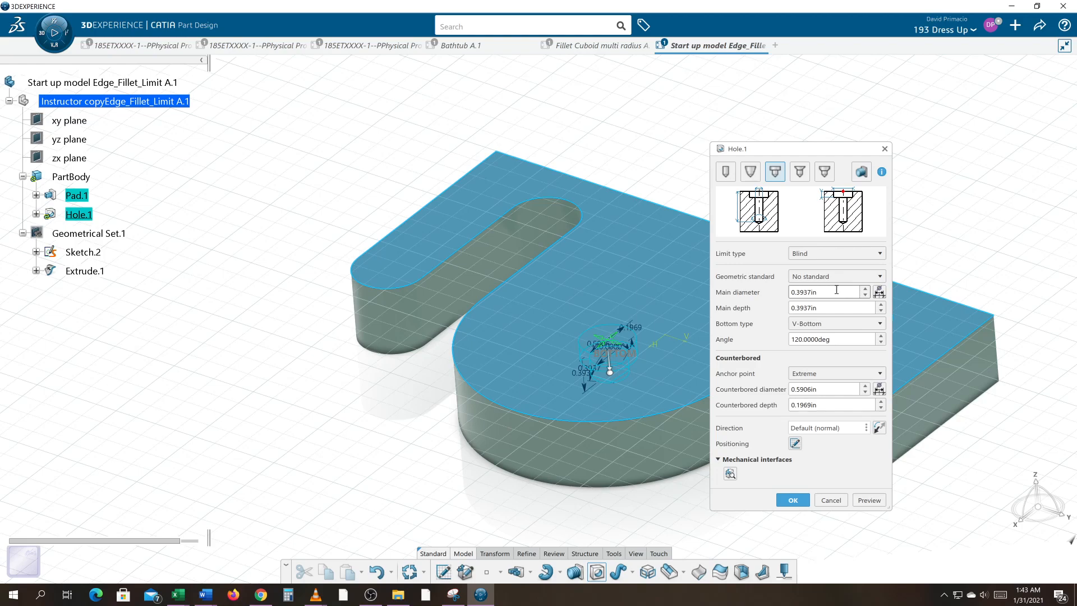
Try to set the main diameter of the central counterbored hole to 1 in.
left_click_drag(837, 289, 719, 296)
type("1")
left_click(829, 391)
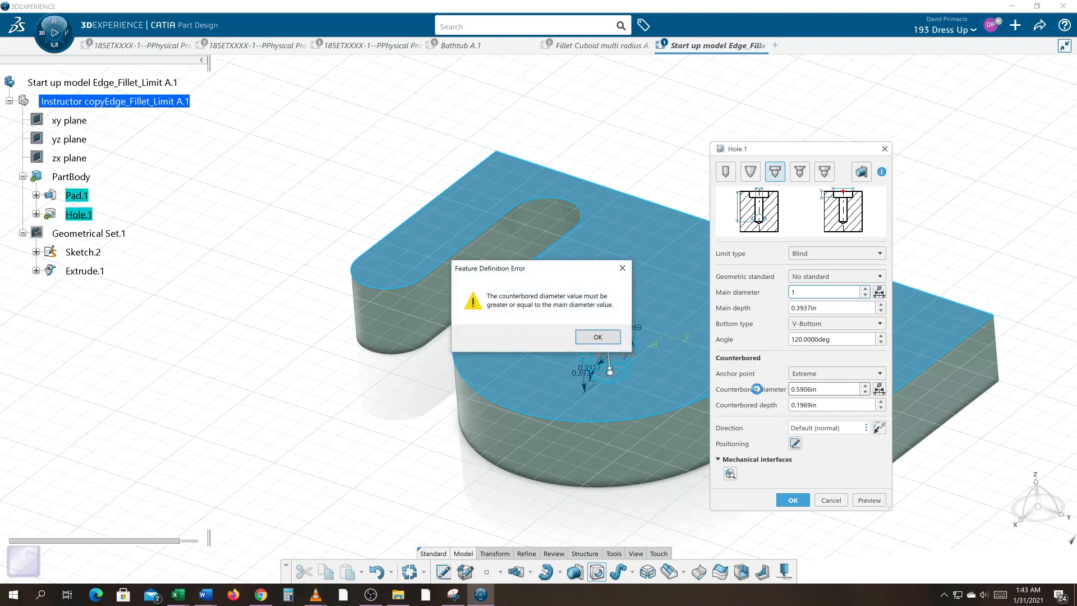
left_click(602, 341)
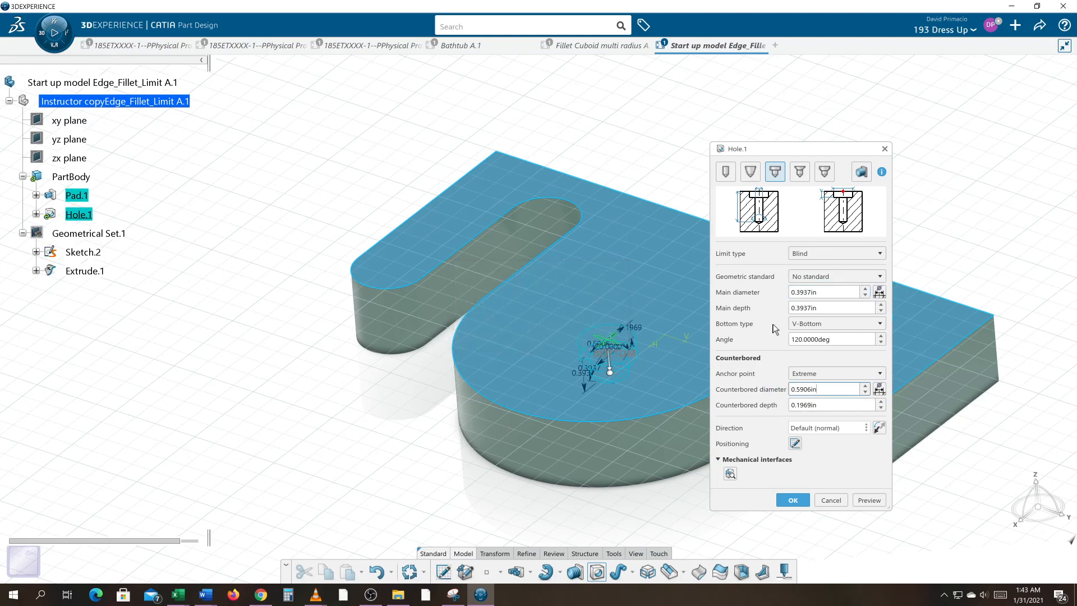
Set the central hole's counterbored diameter to 2 in and main diameter to 1 in, and preview the result.
double_click(829, 393)
type("2")
key("Return")
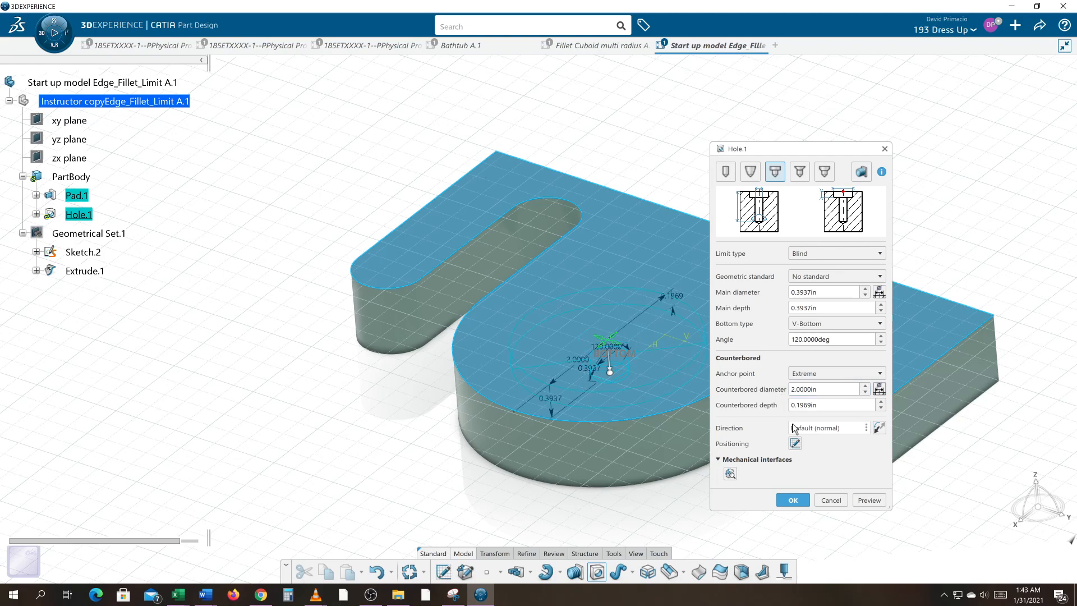
double_click(826, 293)
type("1")
key("Return")
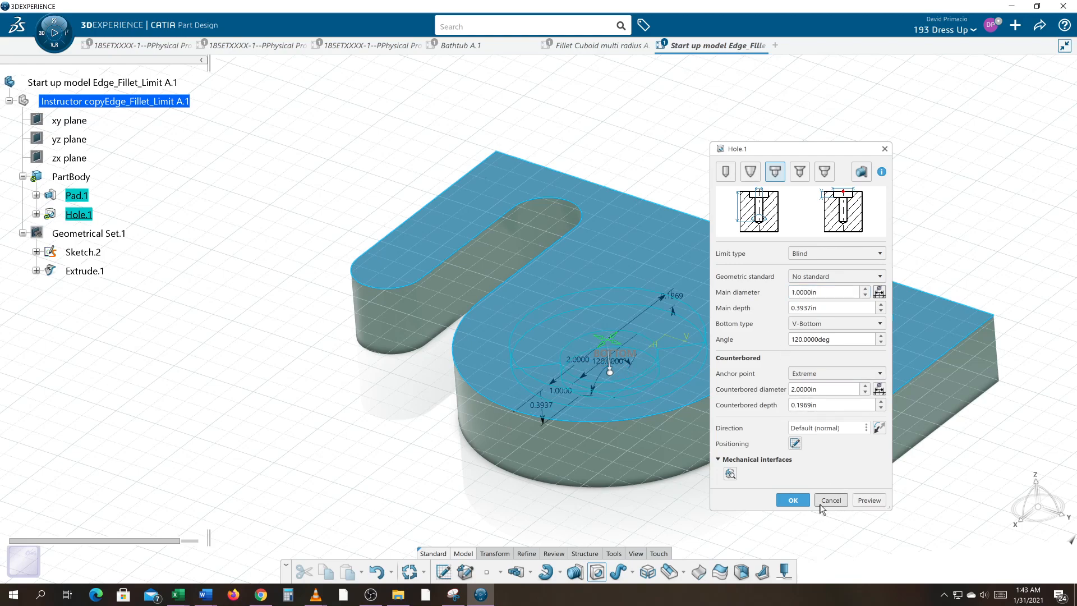
left_click(869, 499)
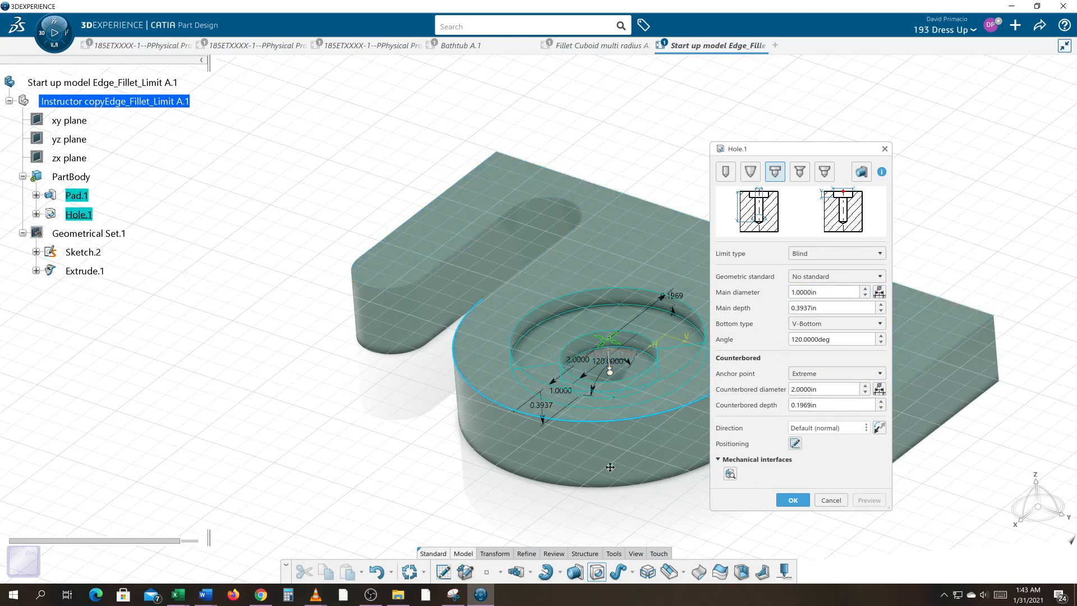
scroll(613, 468, "up", 2)
middle_click_drag(557, 453, 522, 452)
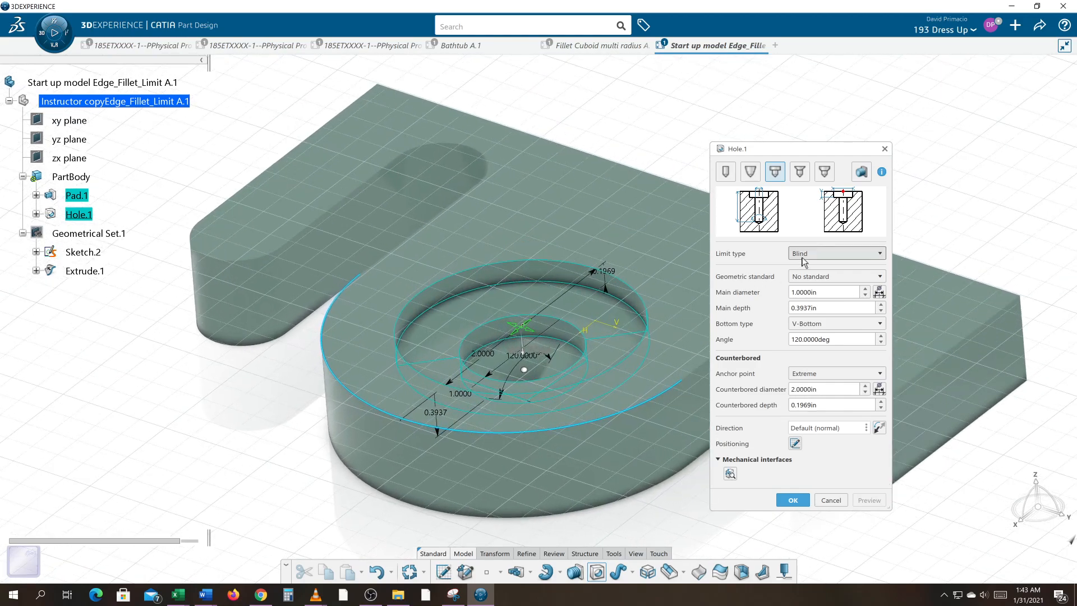
Change the central hole's bottom type to Flat, preview it and create the hole.
left_click(815, 325)
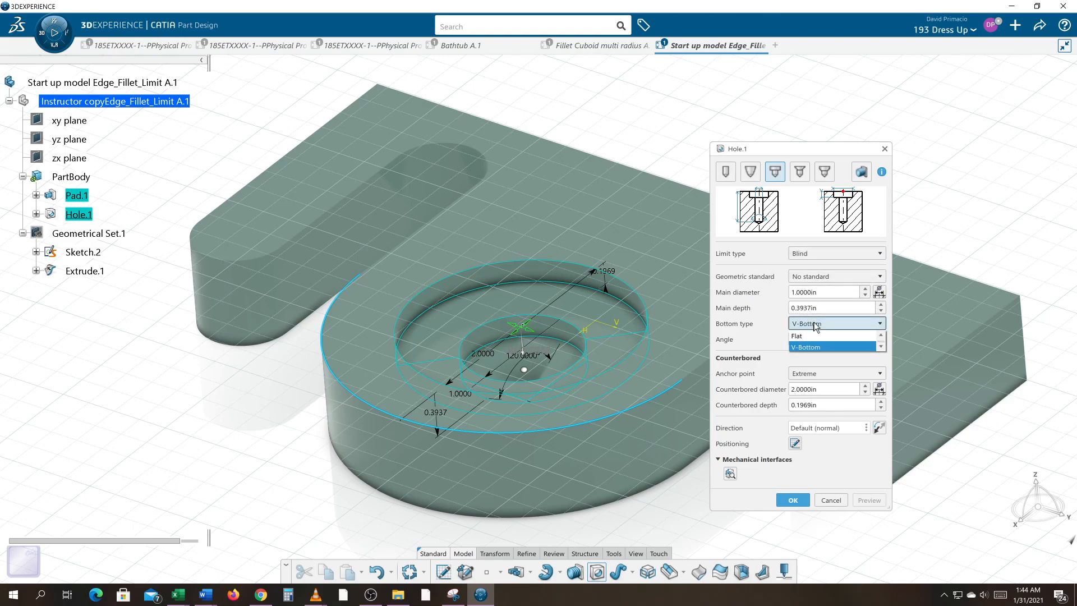
left_click(806, 337)
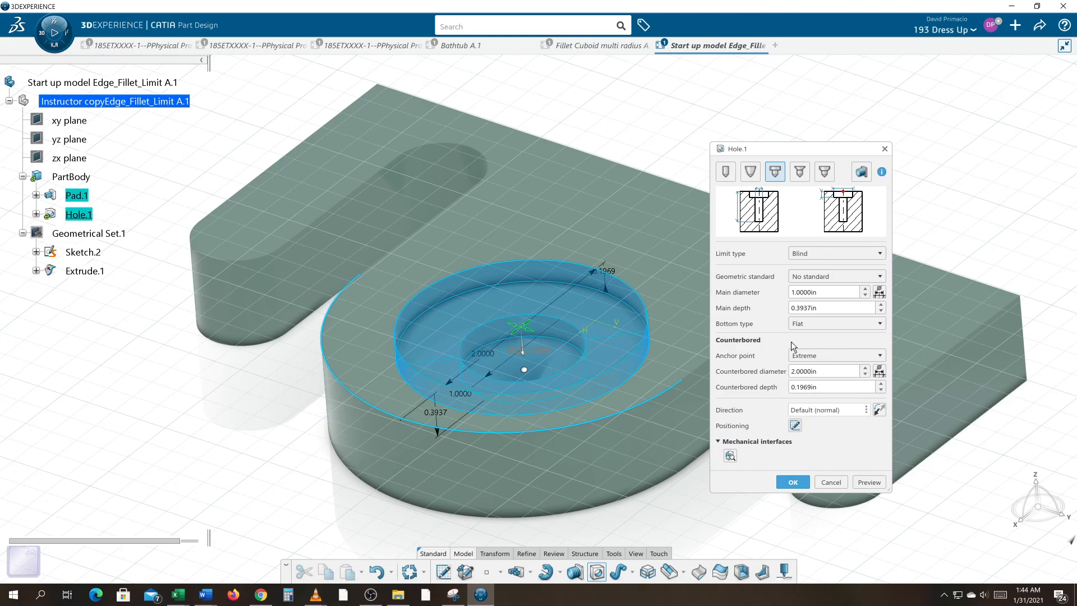
left_click(869, 483)
mouse_move(582, 445)
middle_mouse_down()
mouse_move(599, 489)
mouse_move(566, 447)
middle_mouse_up()
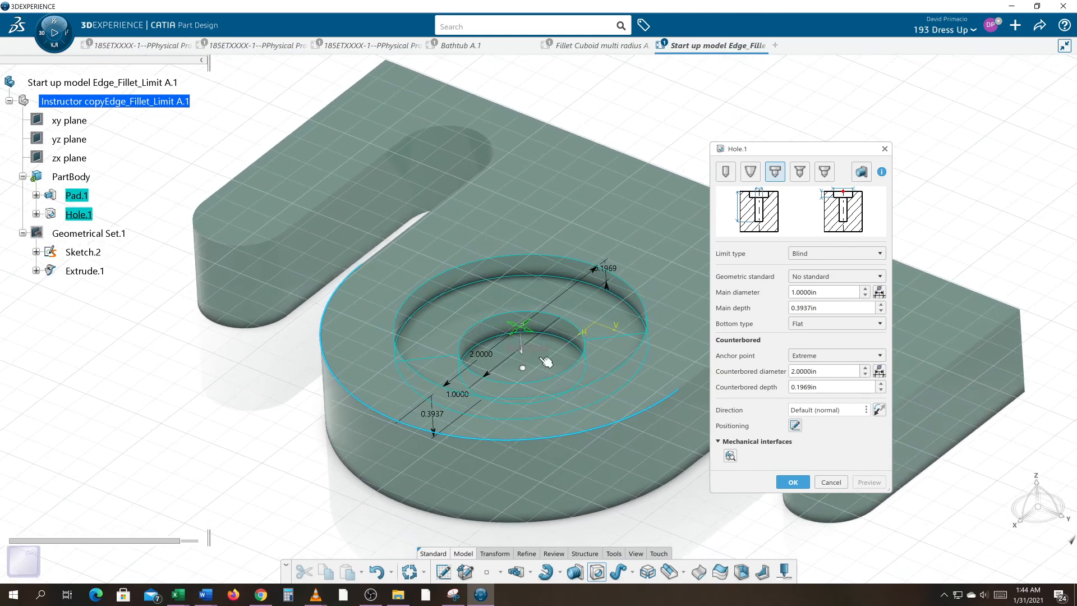
left_click(792, 483)
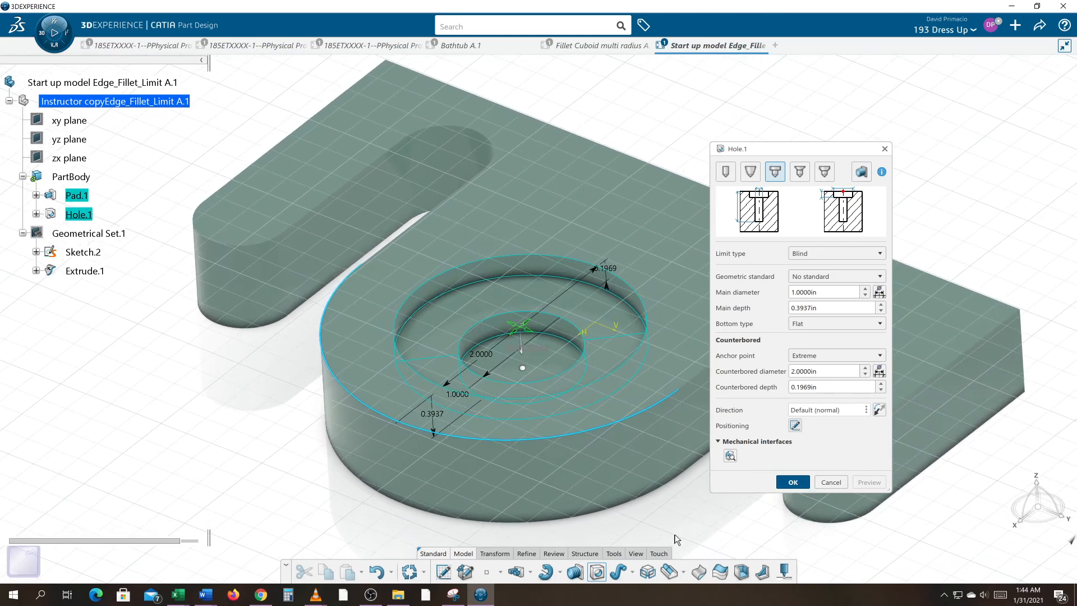
Set the fill color of Hole.1 to blue in its graphic properties.
middle_click_drag(677, 522, 702, 494)
right_click(79, 214)
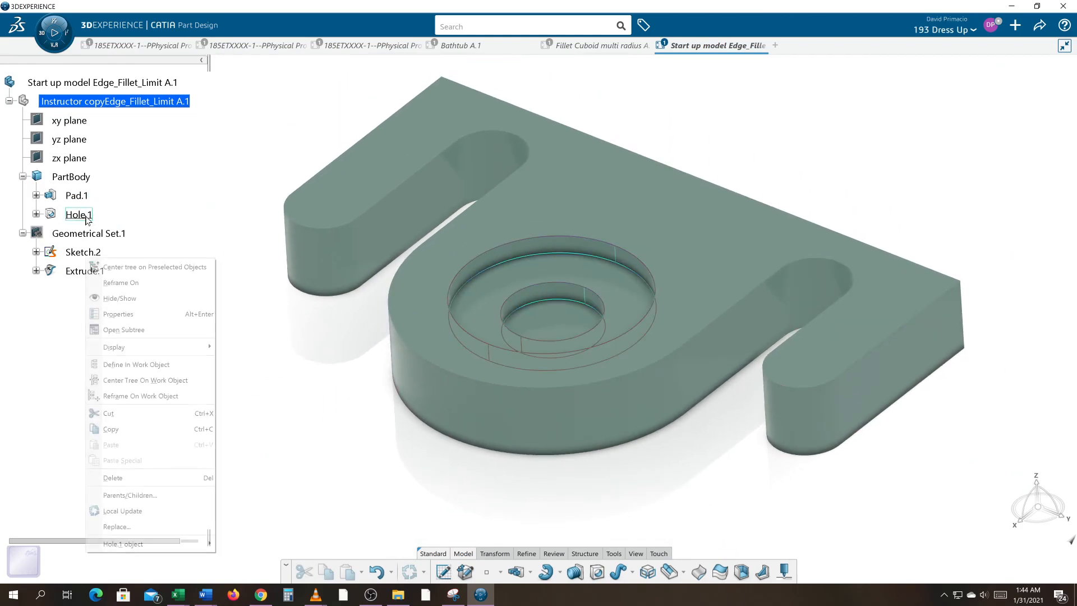
left_click(152, 313)
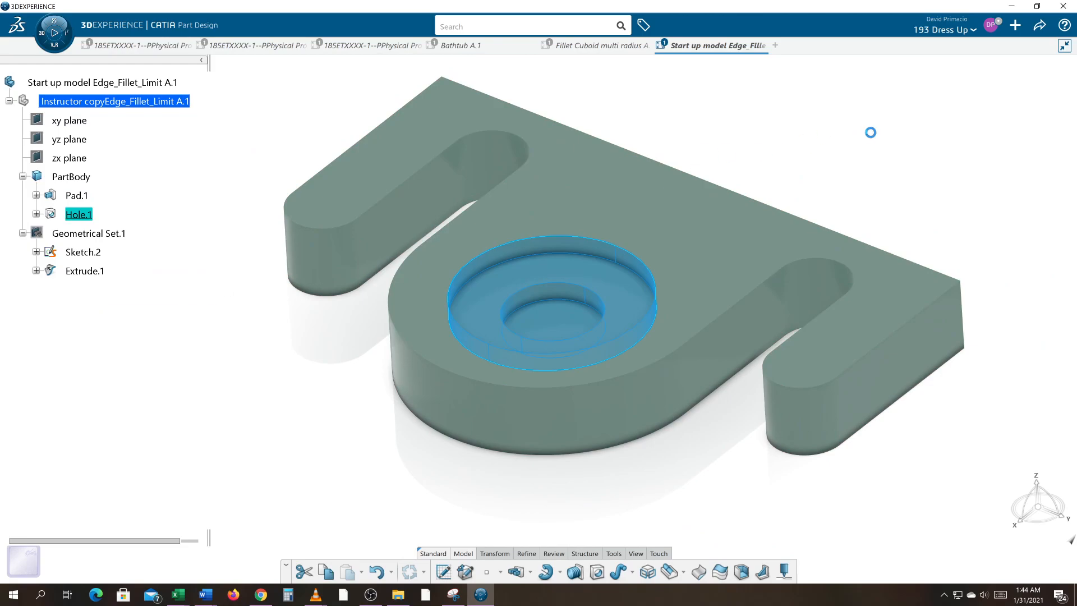
left_click(767, 231)
left_click(817, 235)
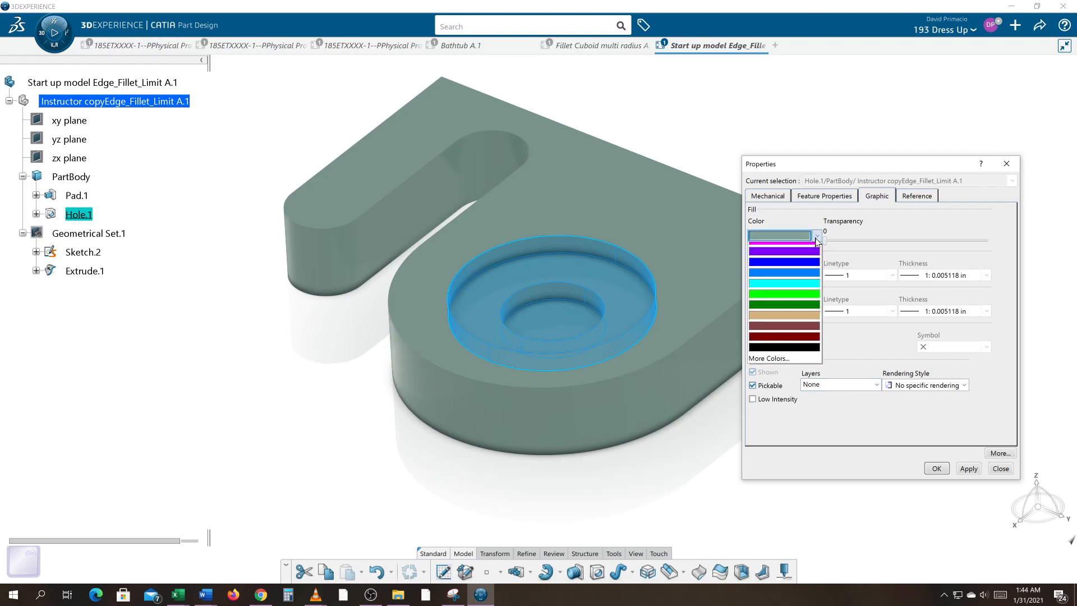
left_click(780, 328)
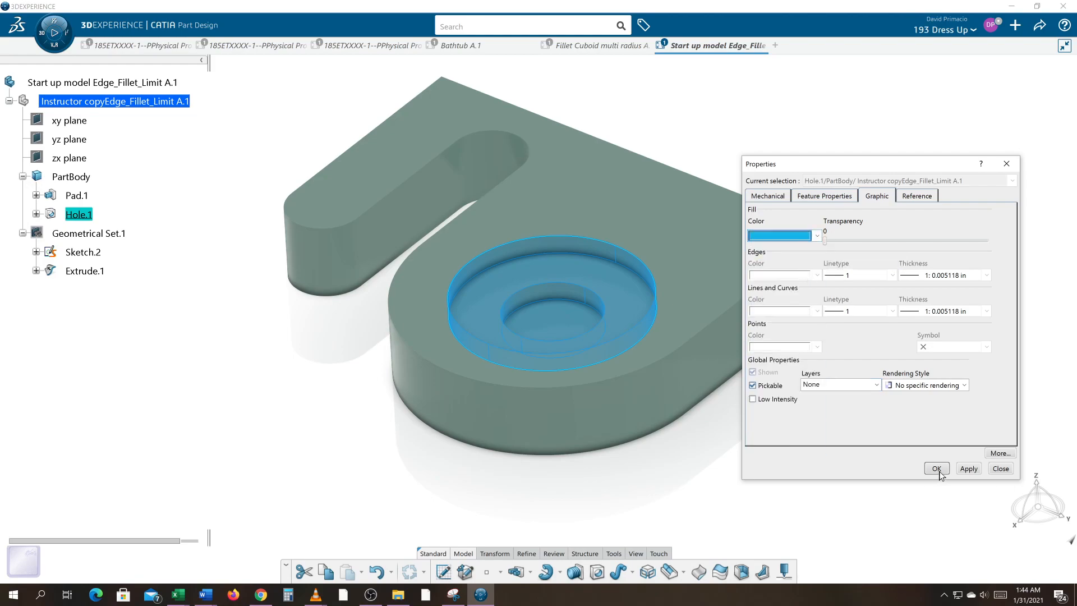
left_click(969, 468)
left_click(936, 469)
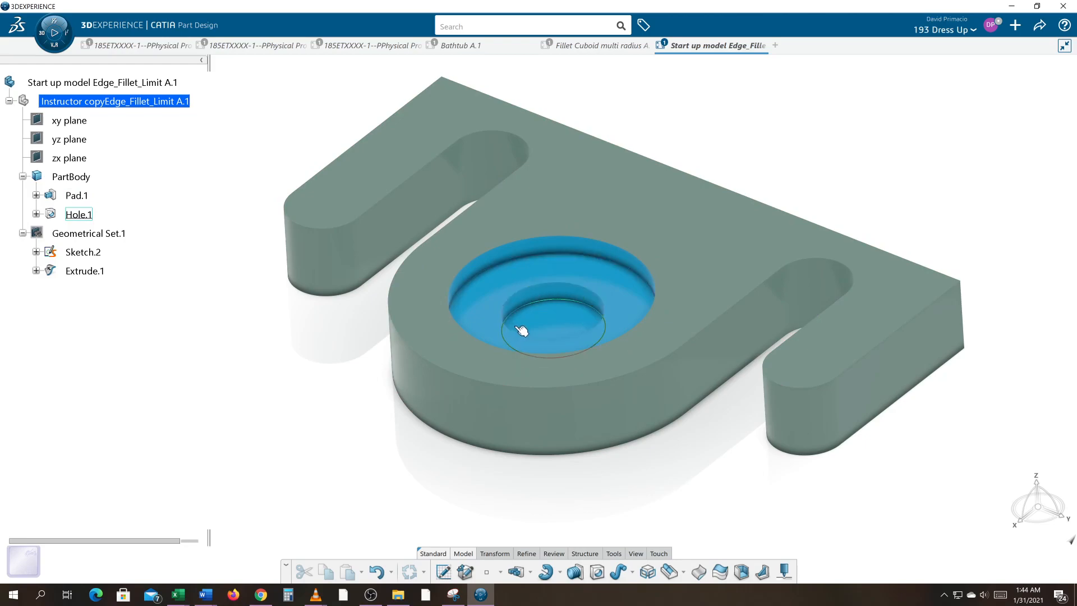
Check the Fillet Exercise 10 picture in the Word document, then place a second hole concentric with the right arm's rounded end.
key("alt+Tab")
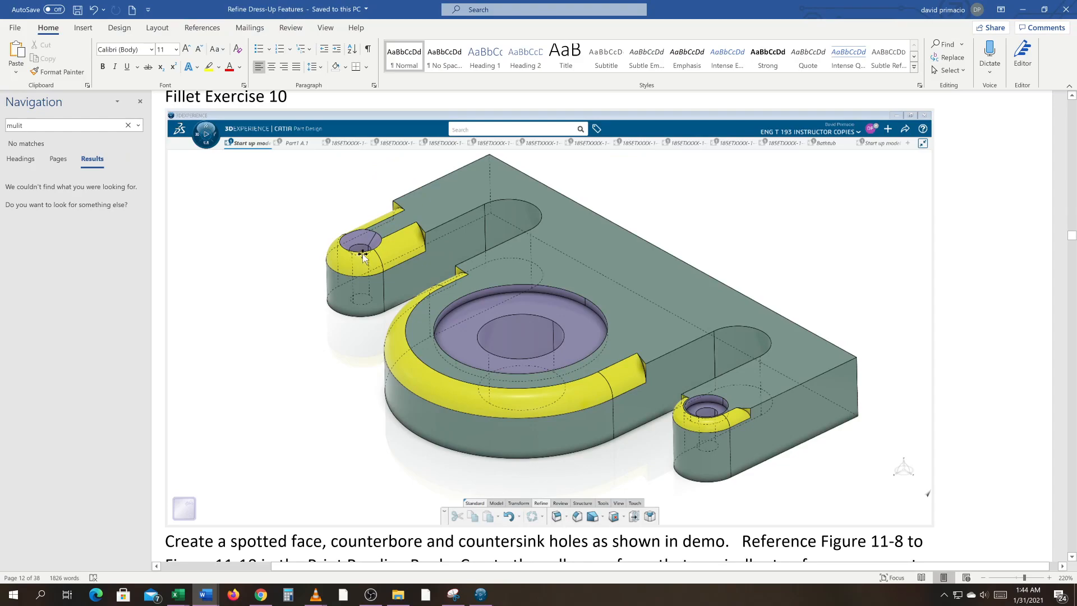
key("alt+Tab")
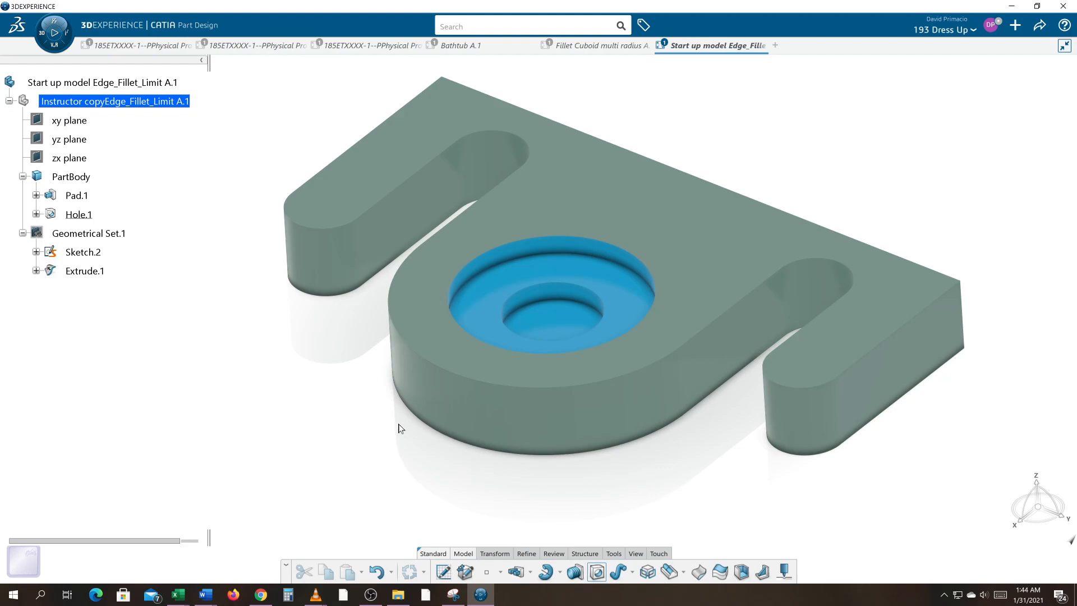
left_click(785, 387)
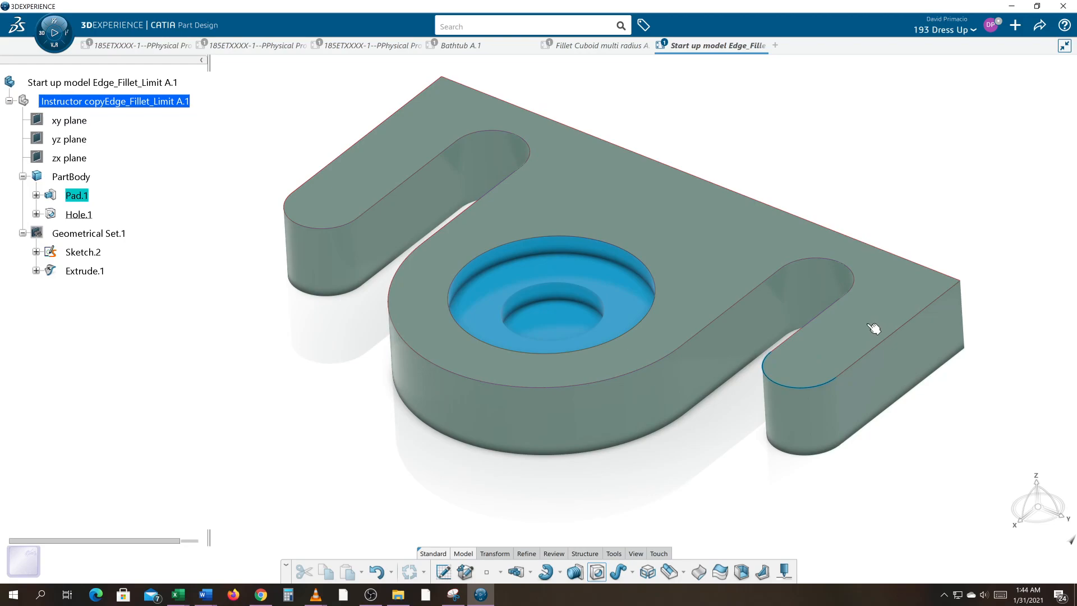
left_click(848, 349)
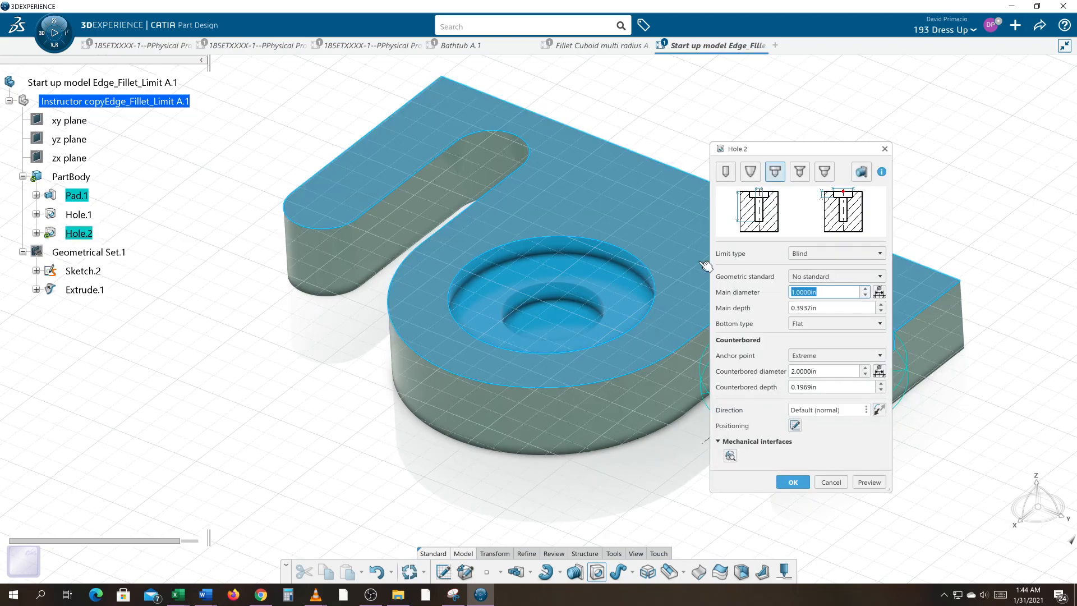
left_click_drag(793, 156, 554, 123)
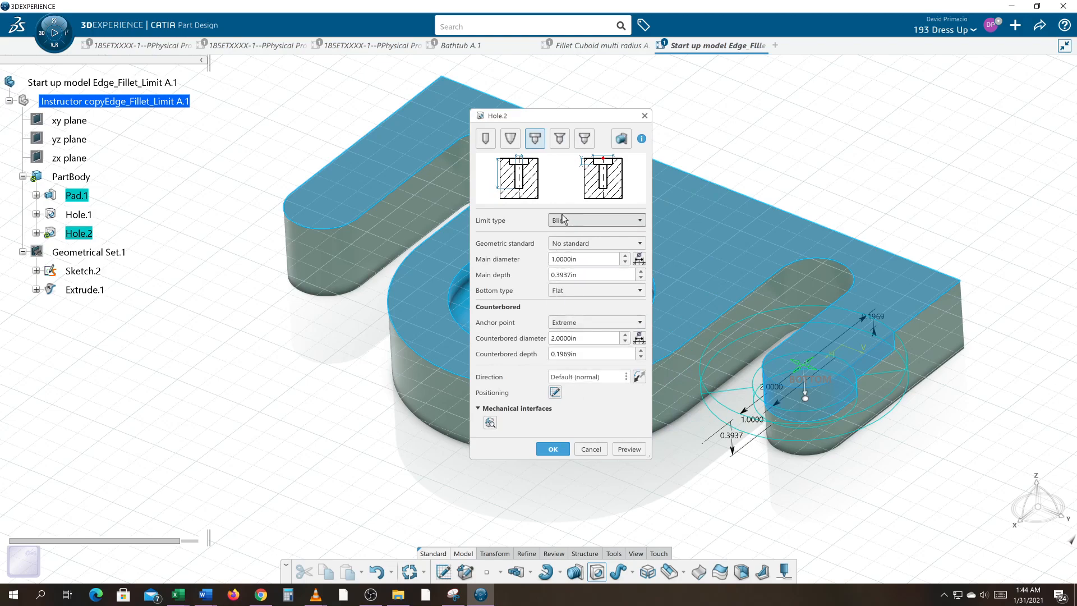
Set the right arm hole's main diameter to 0.5 in.
double_click(582, 259)
type(".5")
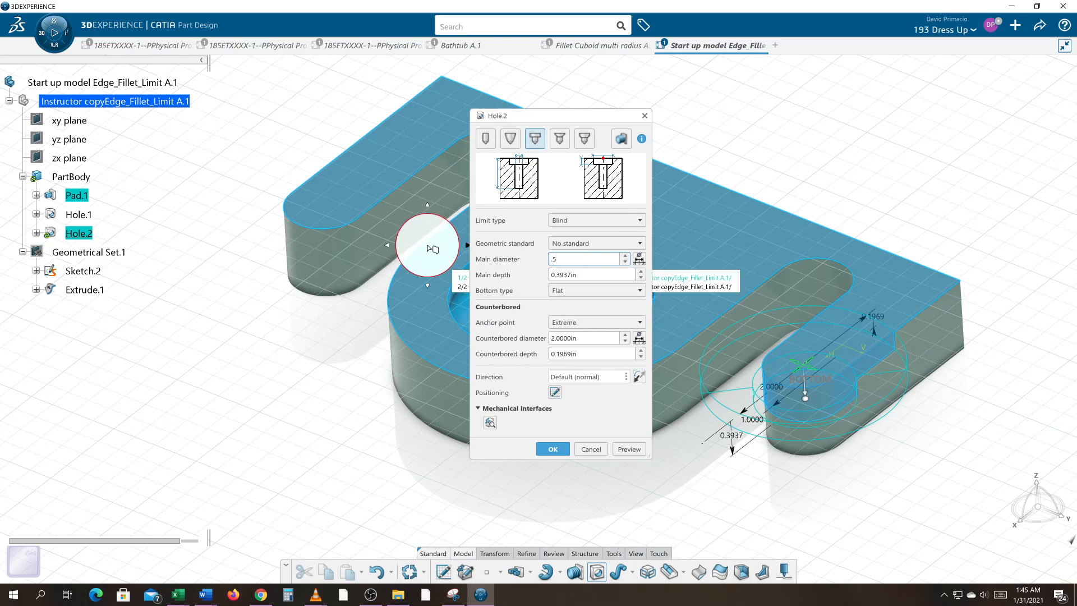
left_click(592, 339)
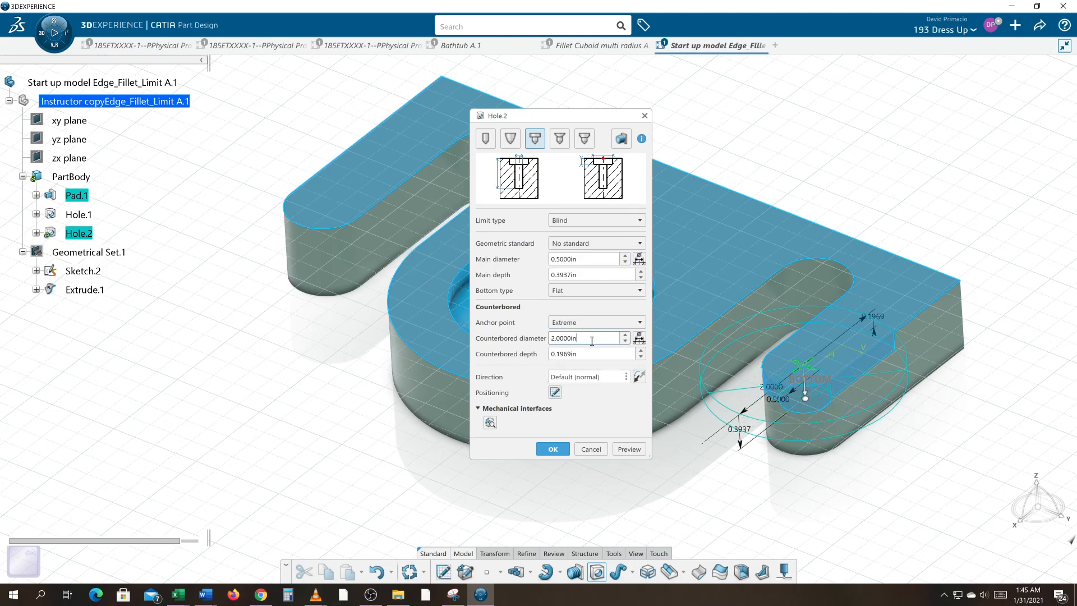
Set the right arm hole's main diameter to 3/8 in and its counterbored diameter to 0.5 in.
double_click(578, 260)
type("3/8")
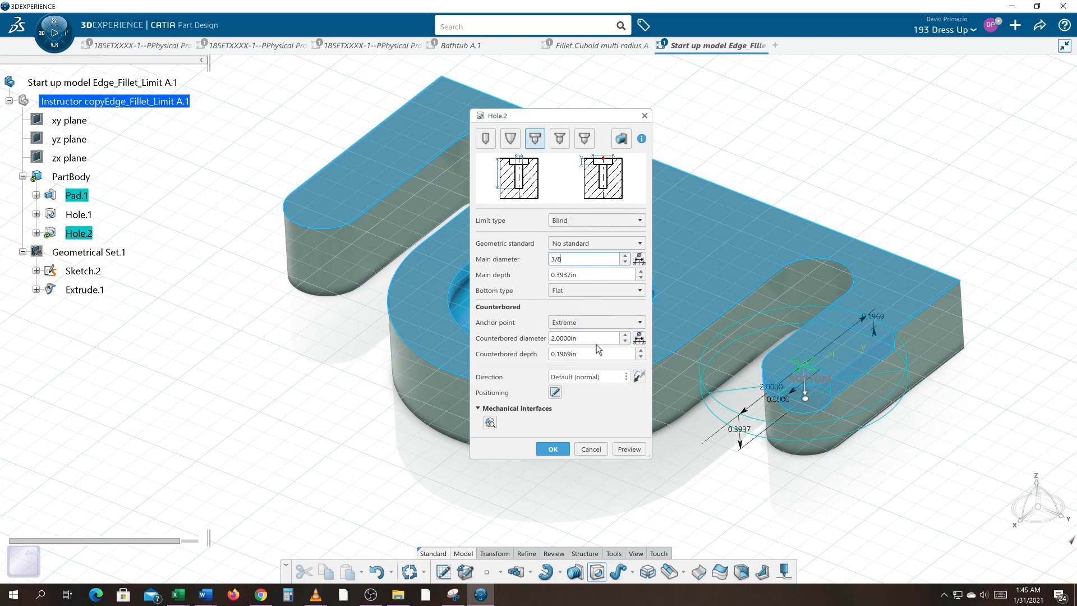
left_click(595, 339)
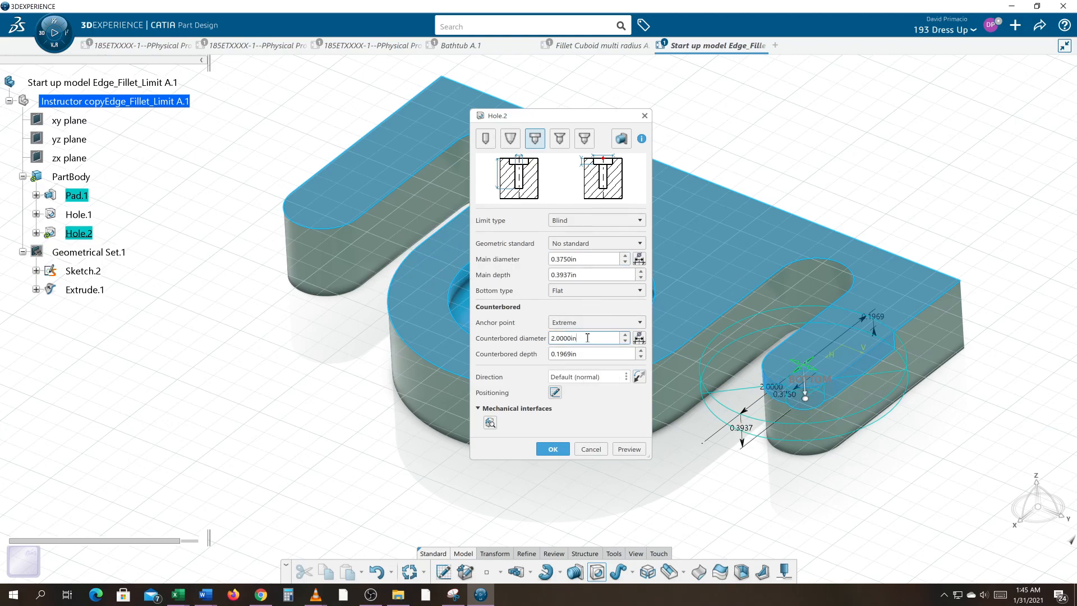
type(".5")
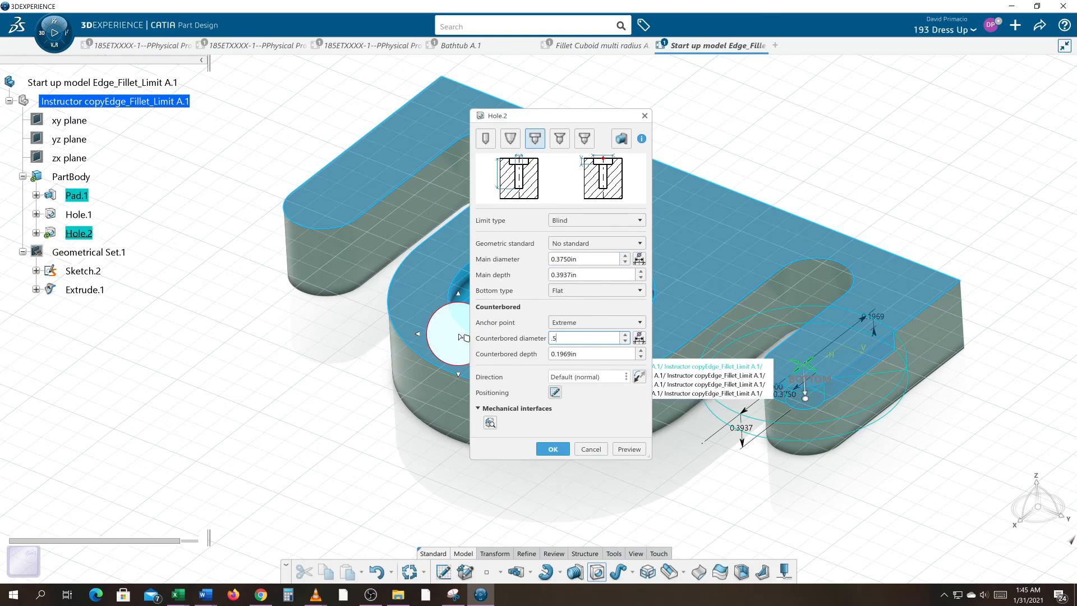
key("Tab")
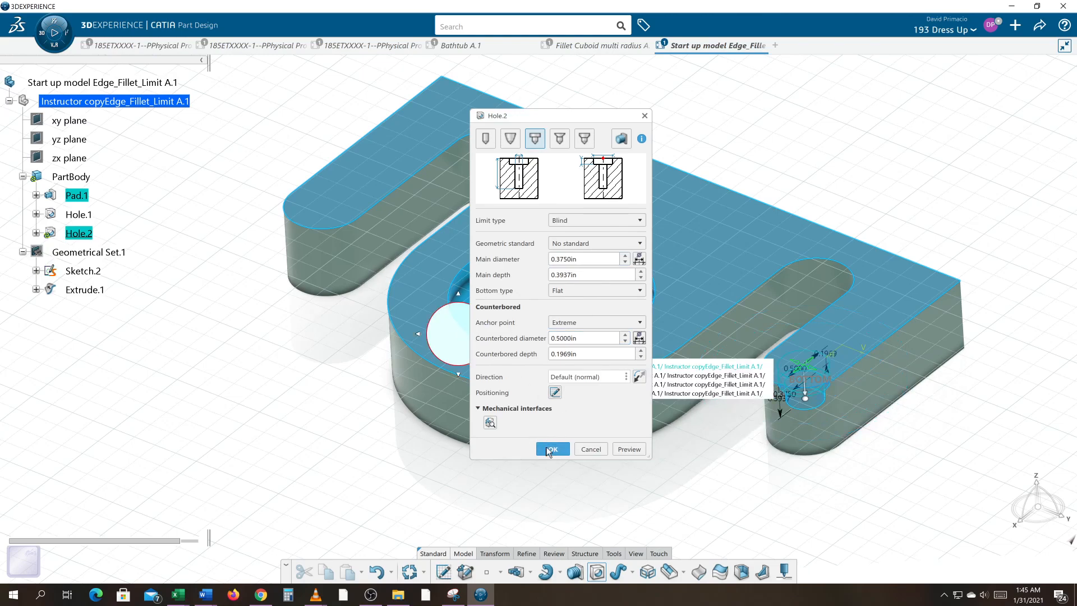
Set the right arm hole's limit type to Up To Last and create the hole.
left_click(621, 221)
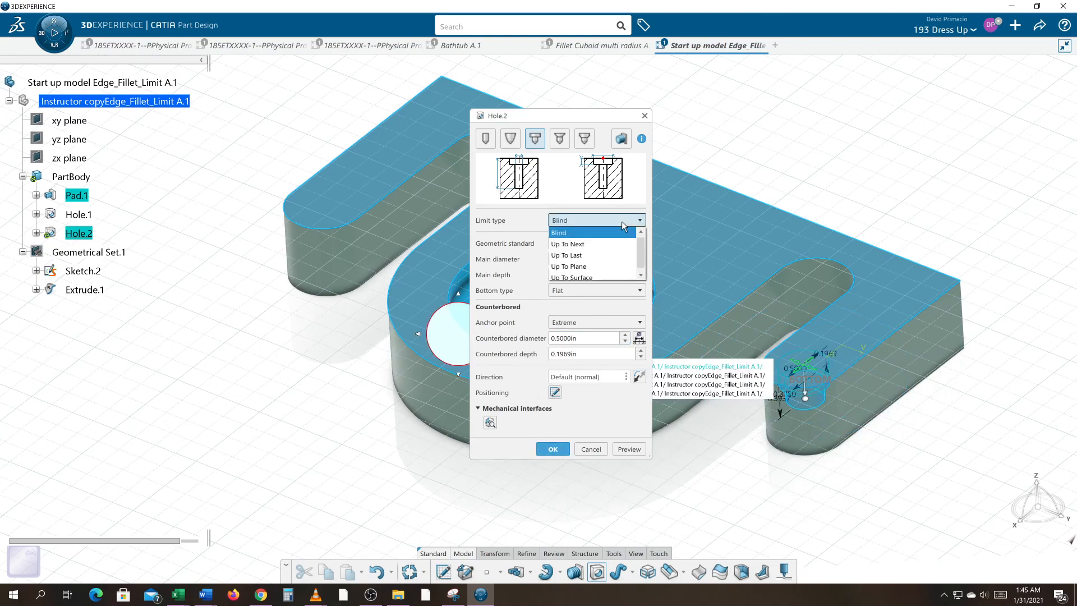
left_click(595, 256)
left_click(552, 451)
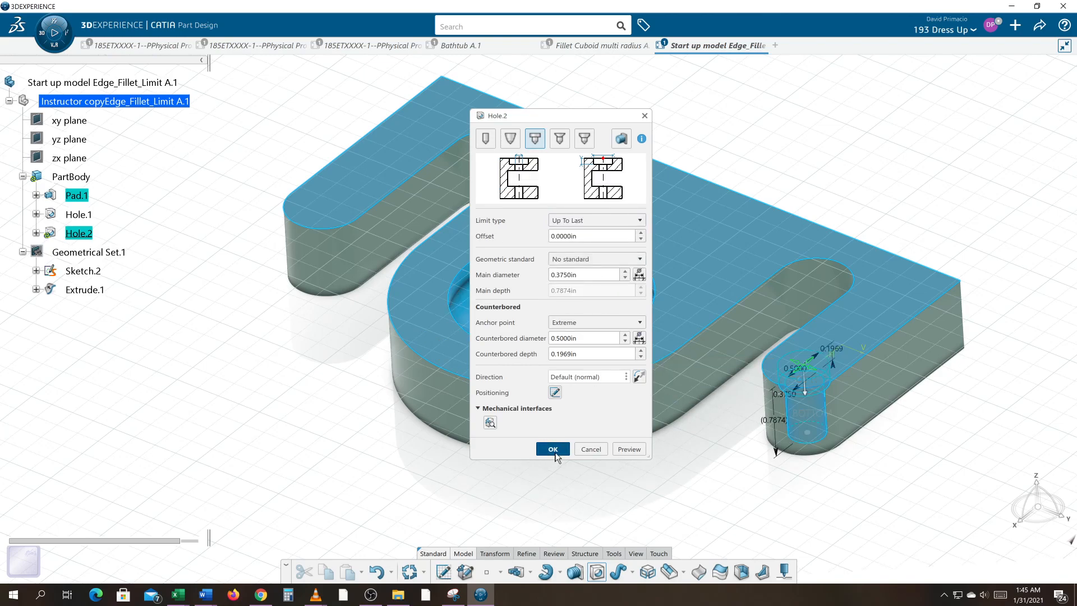
Set the right arm hole's counterbored depth to 0.25 in.
mouse_move(748, 471)
middle_mouse_down()
mouse_move(805, 413)
mouse_move(705, 409)
mouse_move(659, 423)
mouse_move(737, 479)
middle_mouse_up()
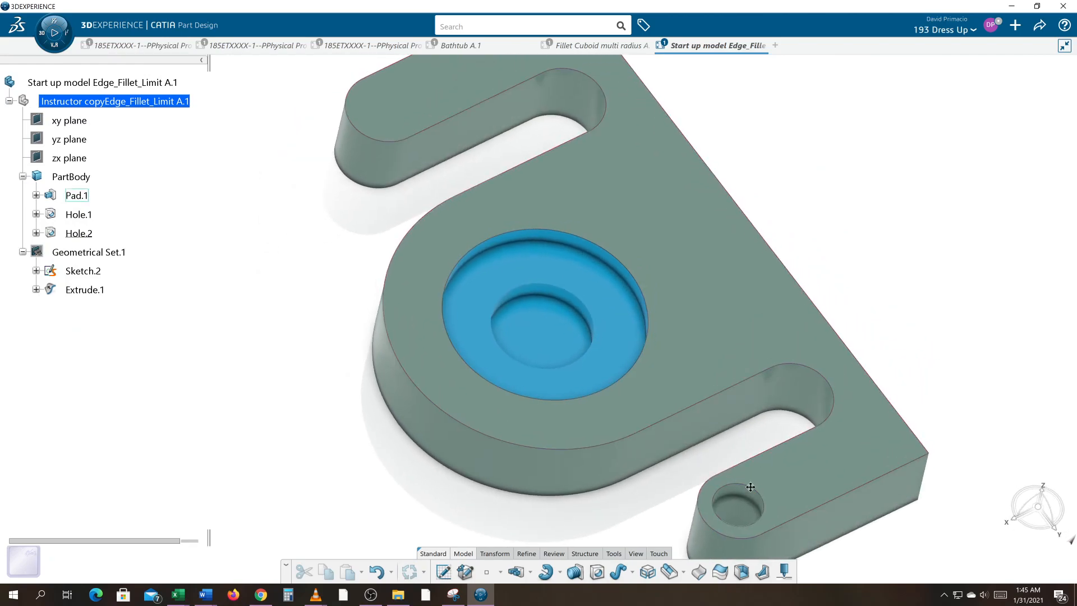
middle_click_drag(729, 437, 736, 352)
middle_click_drag(539, 505, 556, 469)
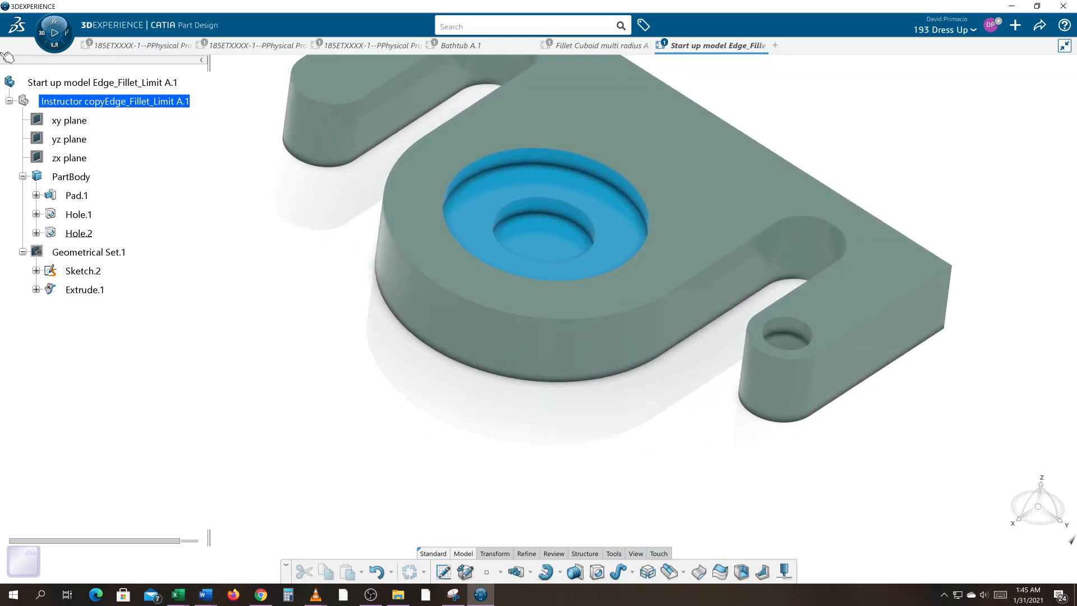
double_click(80, 234)
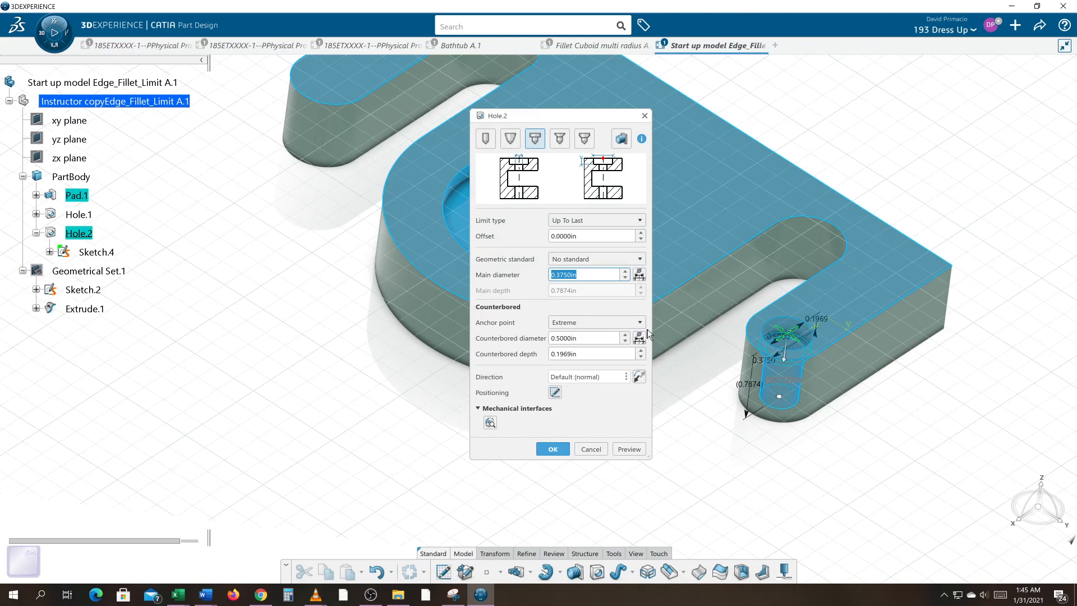
double_click(585, 355)
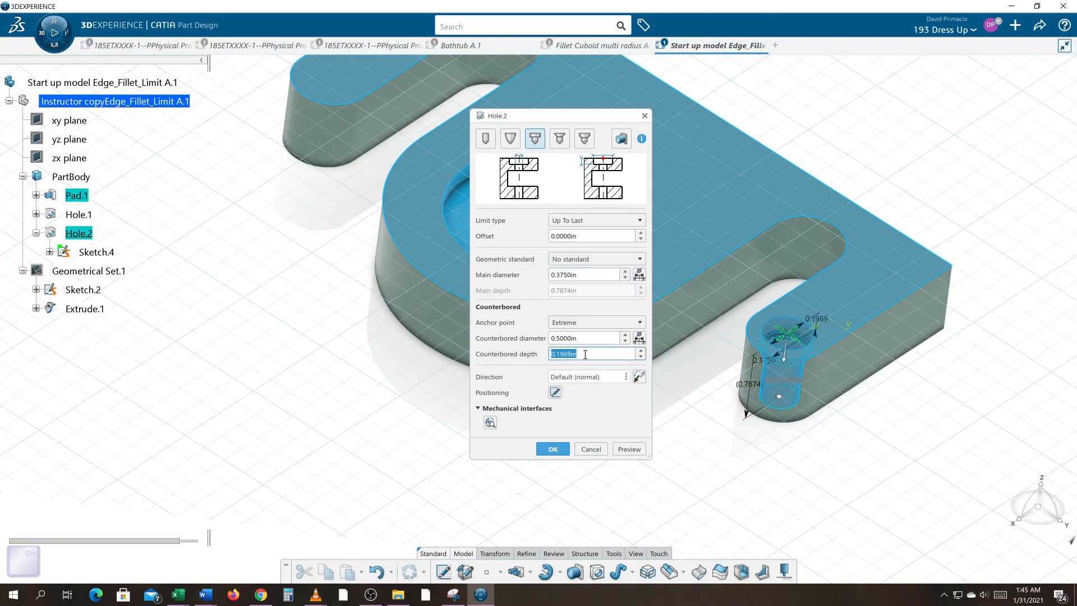
type(".25")
key("Return")
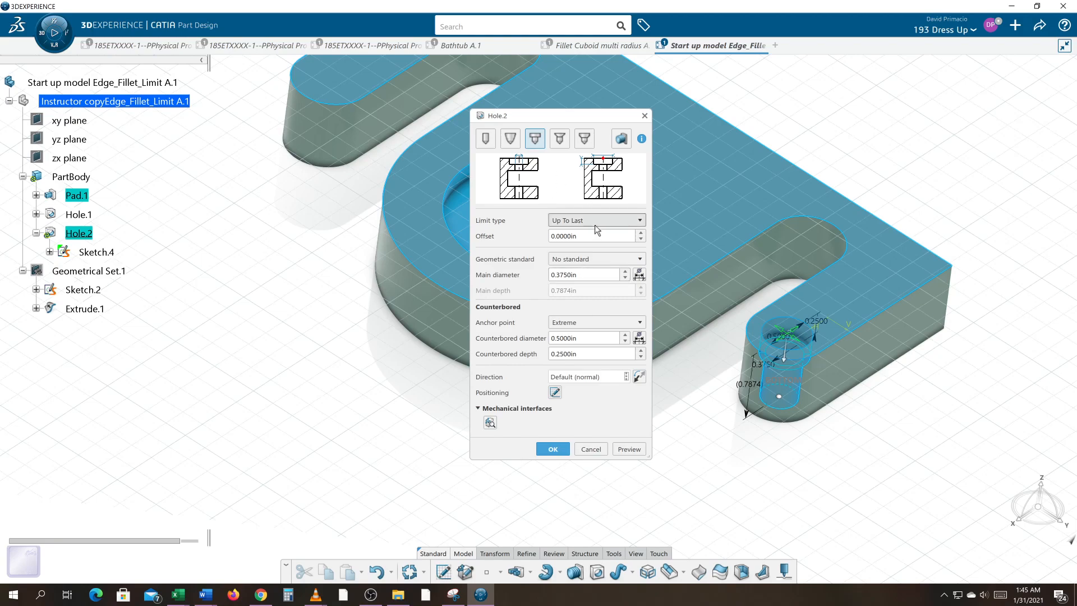
Set the right arm hole's counterbored diameter to 0.5625 in, preview it and apply the edit.
middle_click_drag(756, 437, 463, 457)
middle_click_drag(707, 352, 710, 288)
mouse_move(826, 382)
middle_mouse_down()
mouse_move(752, 332)
mouse_move(688, 305)
middle_mouse_up()
middle_click_drag(797, 393, 722, 401)
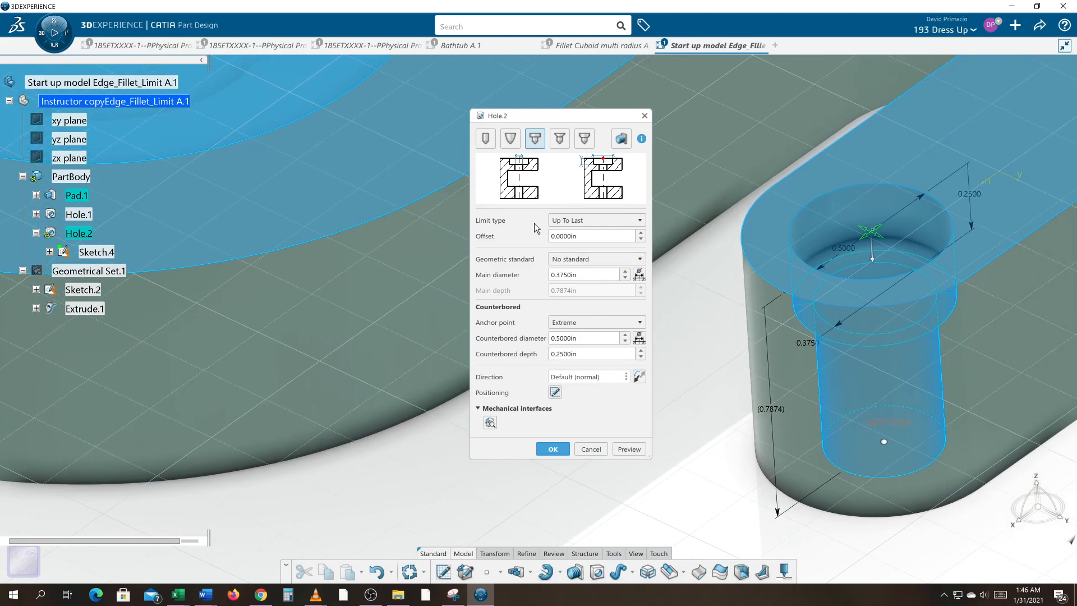
left_click_drag(585, 339, 452, 339)
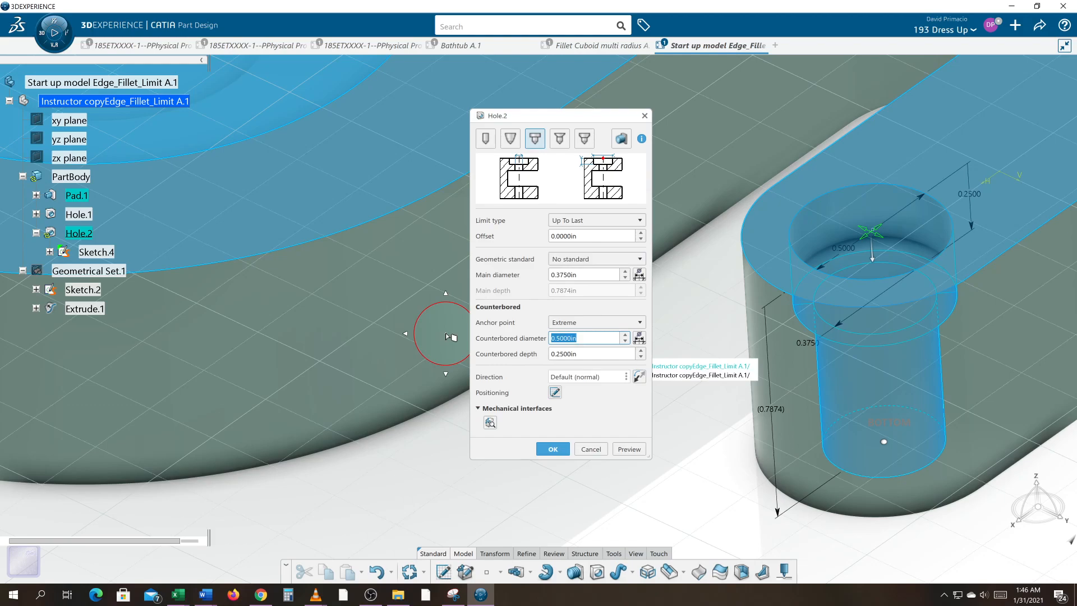
type(".5625")
key("Return")
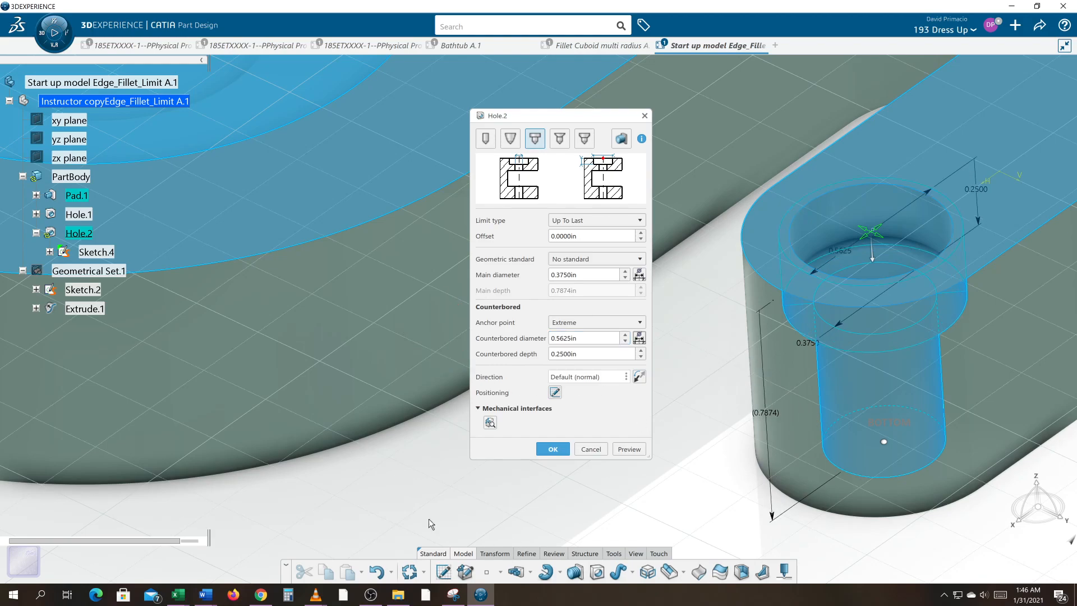
left_click(629, 449)
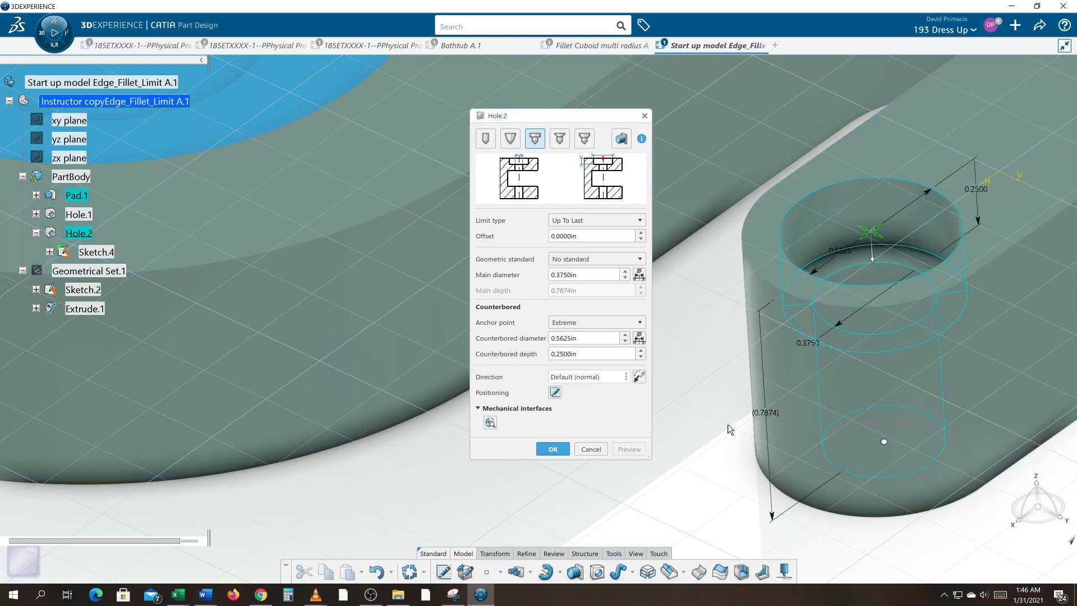
left_click(553, 450)
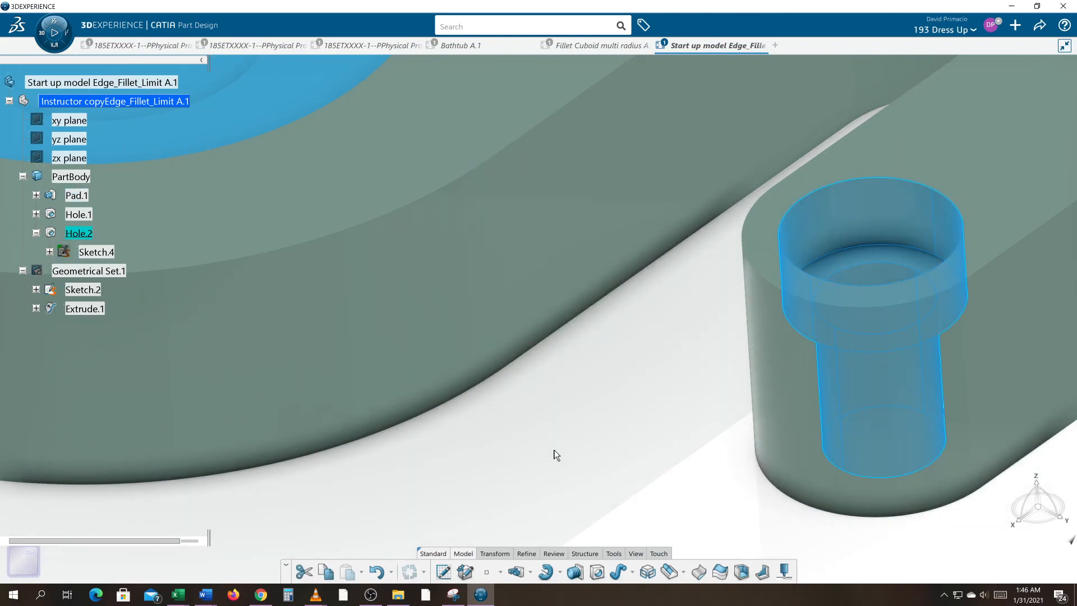
Place a third hole on the plate's upper face, concentric with the left arm's rounded end.
middle_click_drag(613, 412, 483, 409)
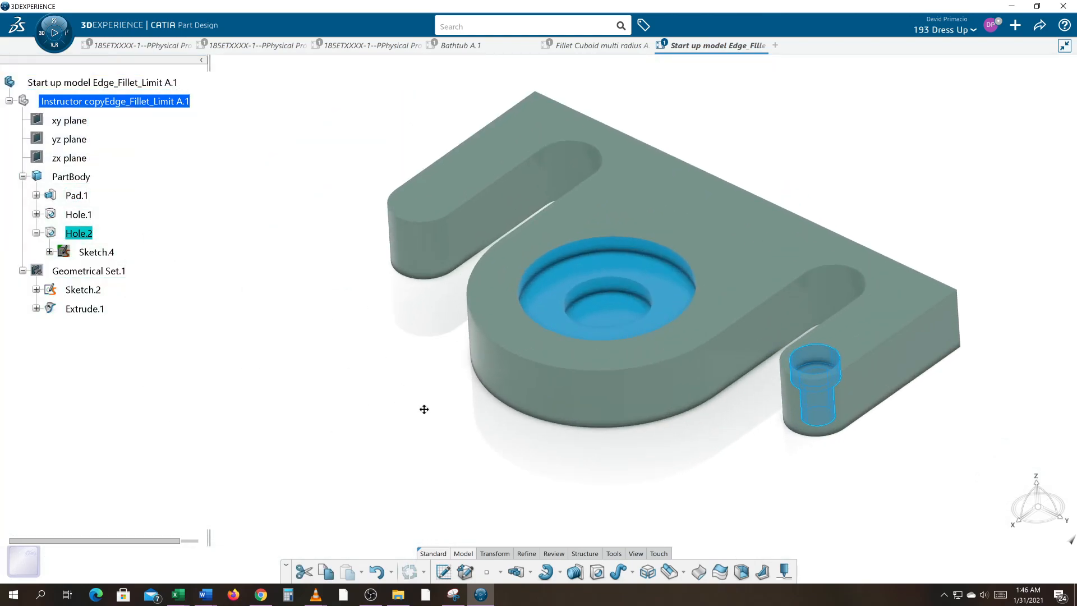
scroll(438, 431, "up", 5)
left_click(599, 572)
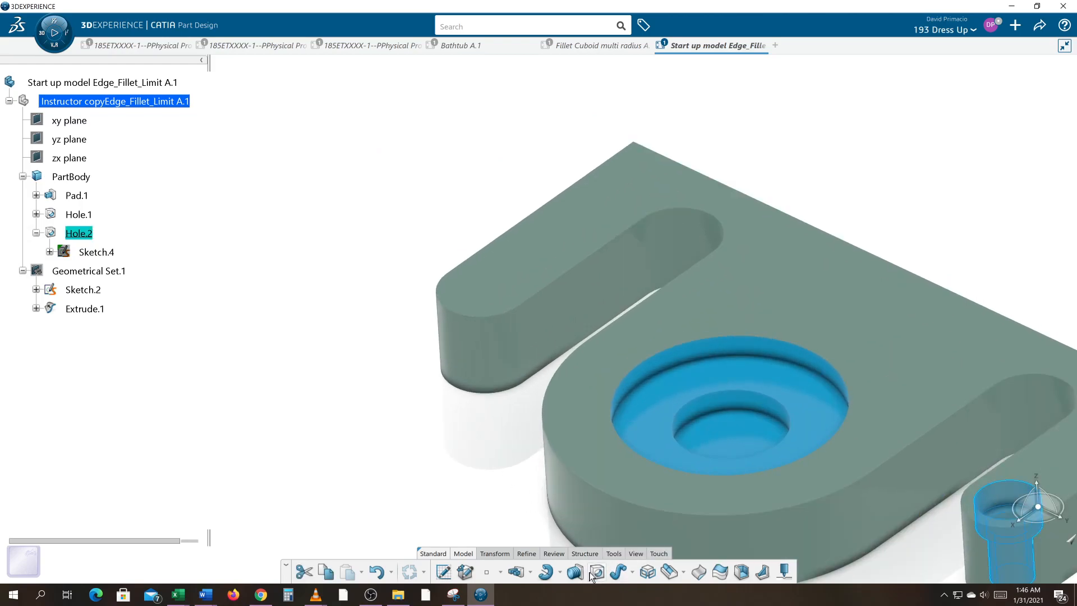
left_click(597, 573)
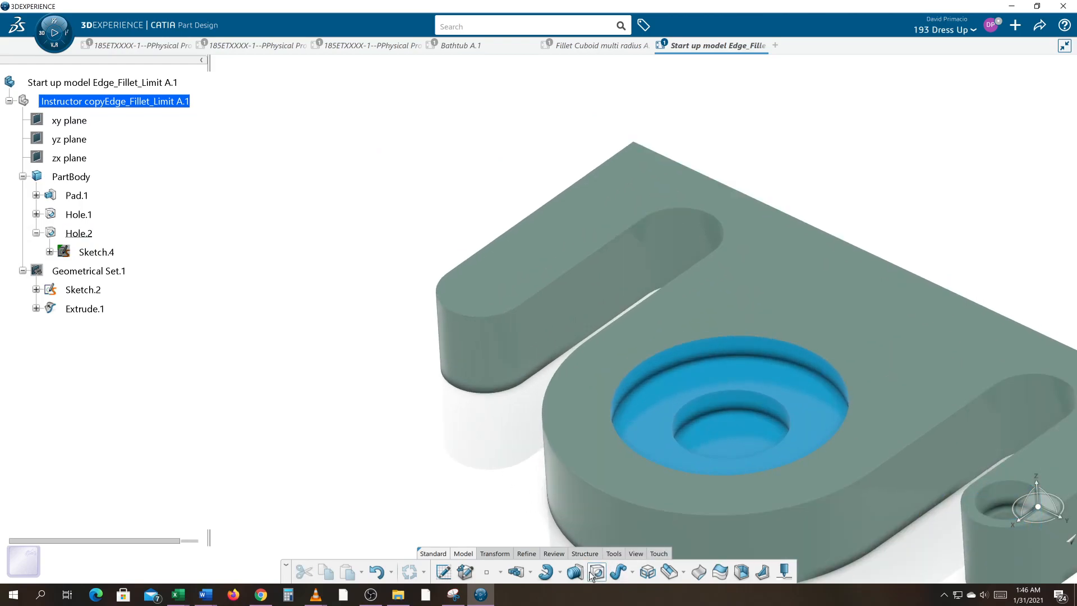
left_click(473, 318)
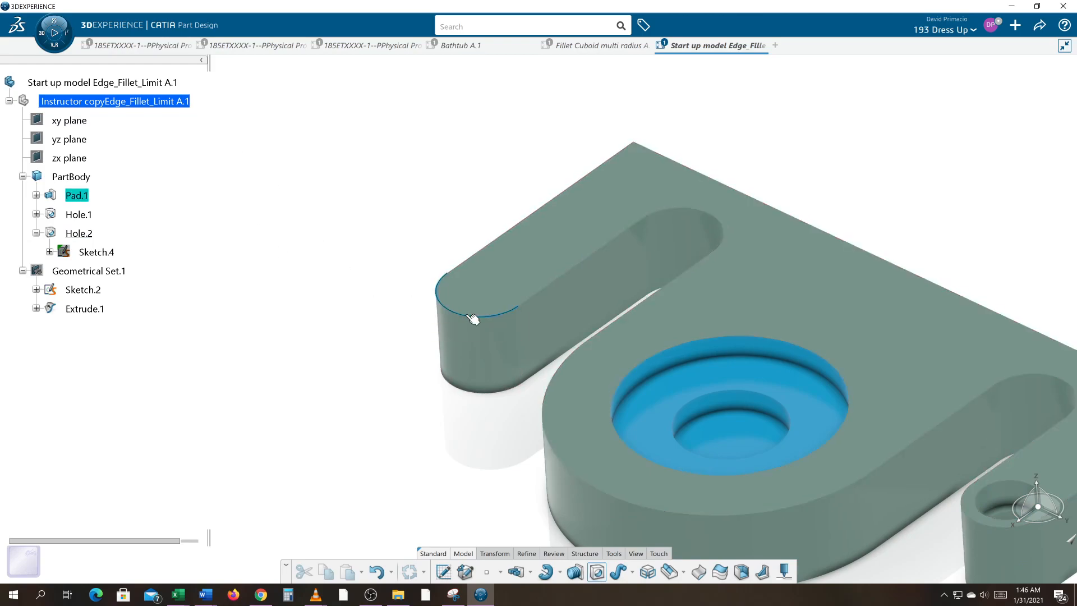
left_click(517, 271)
middle_click_drag(351, 377, 191, 357)
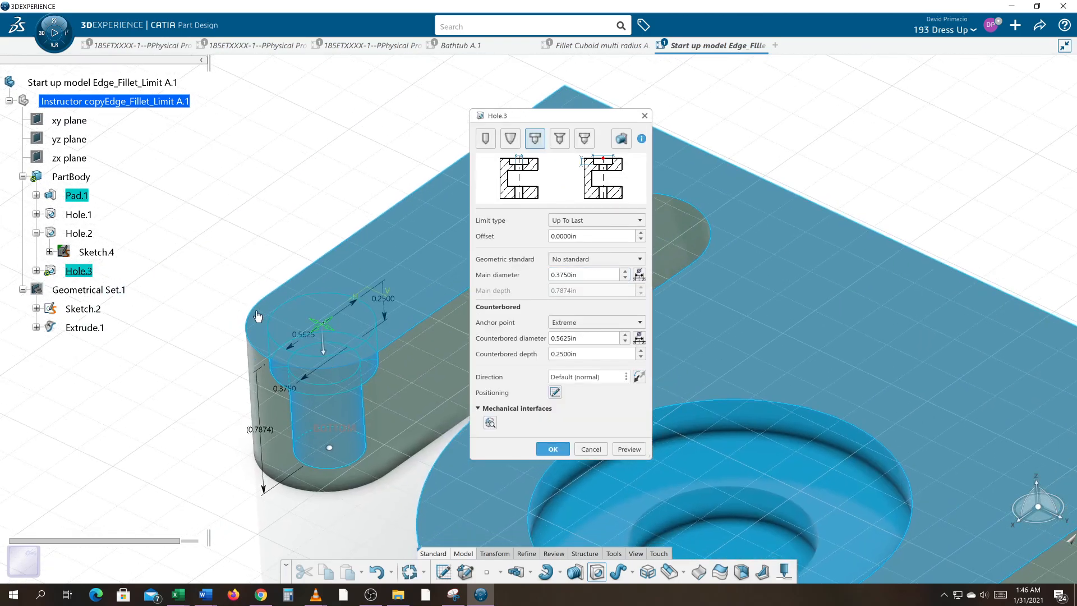
Make the left arm hole countersunk with a main diameter of 0.25 in.
left_click(560, 140)
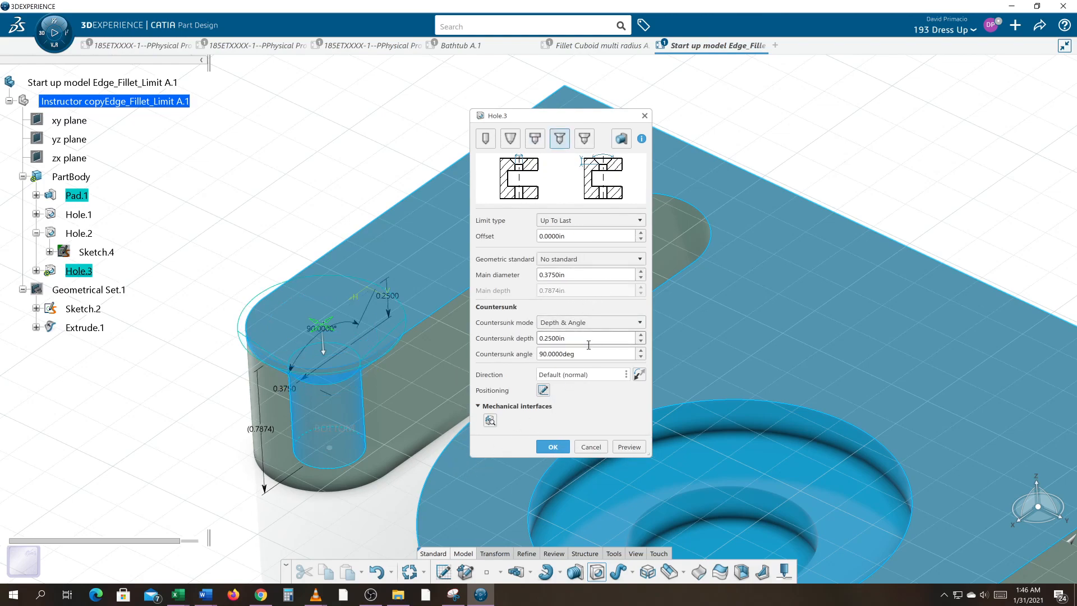
double_click(590, 275)
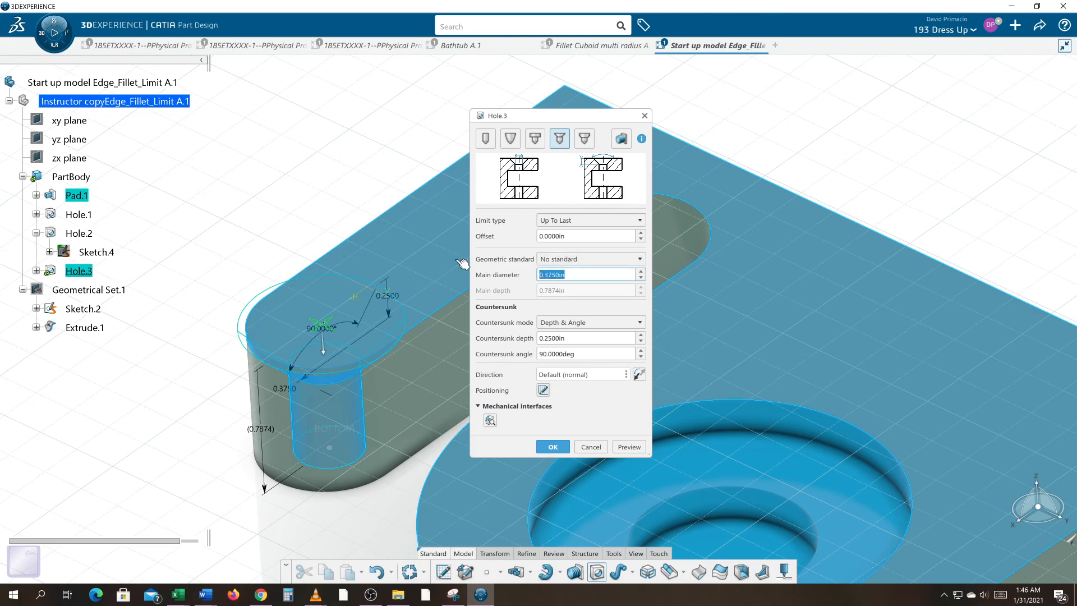
type(".25")
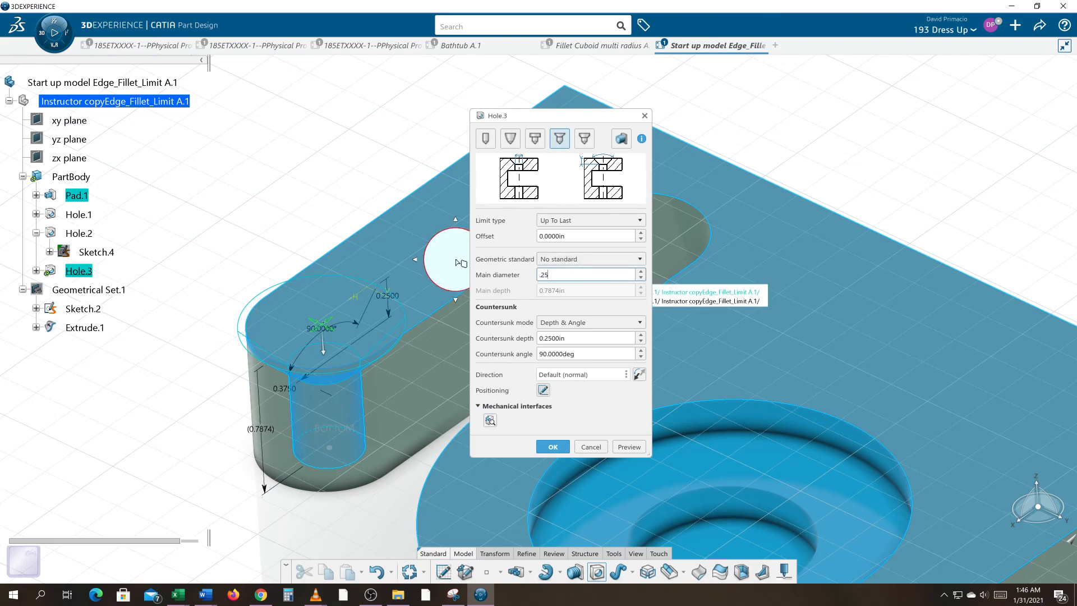
key("Return")
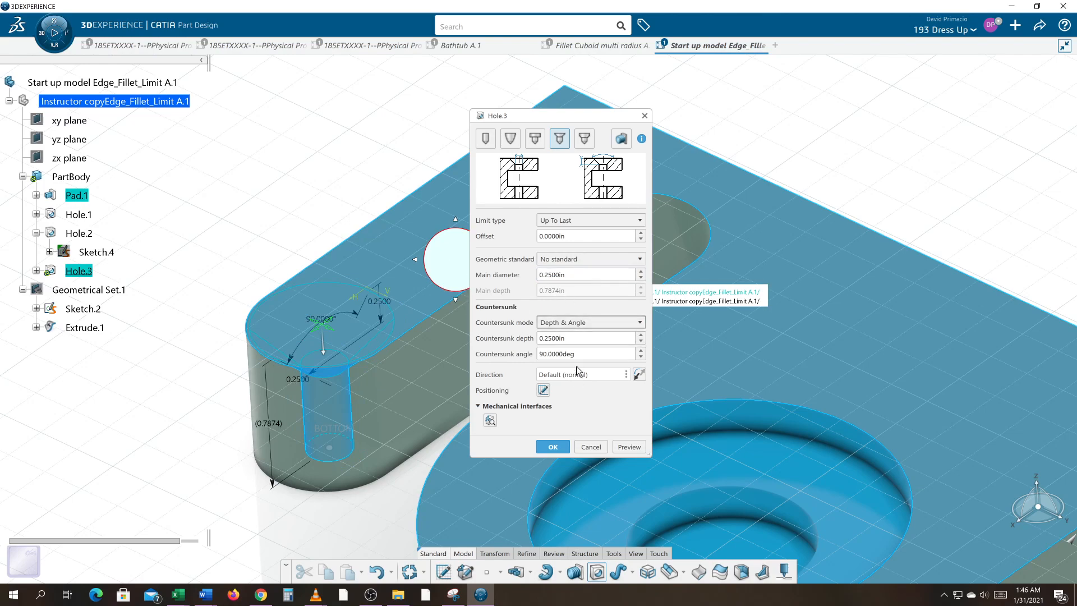
Set the left arm hole's countersunk depth to 1/8 in, preview it and create the hole.
double_click(582, 336)
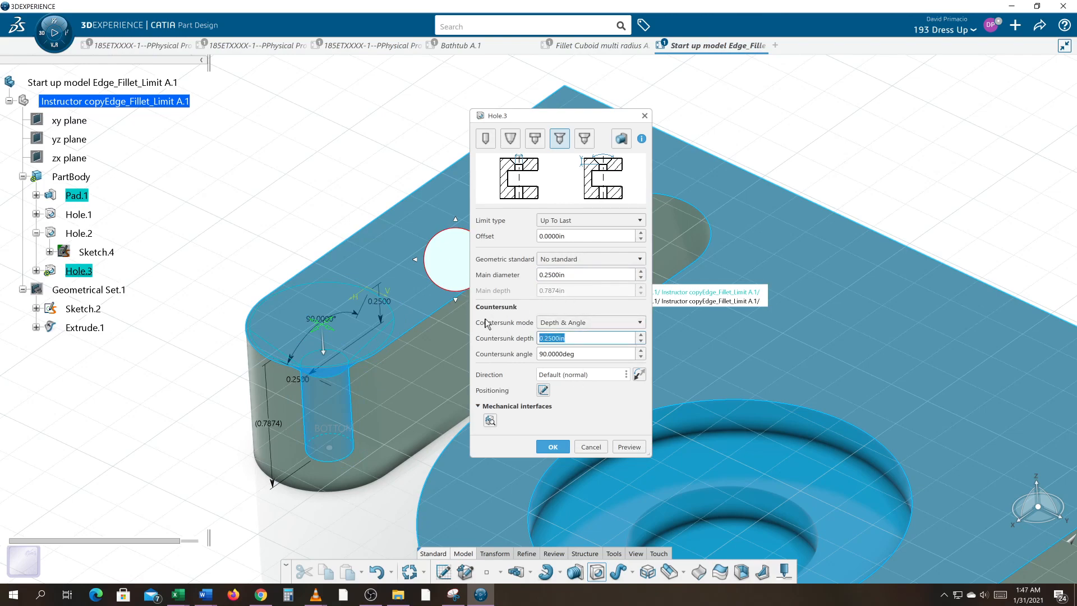
type("1/8")
key("Tab")
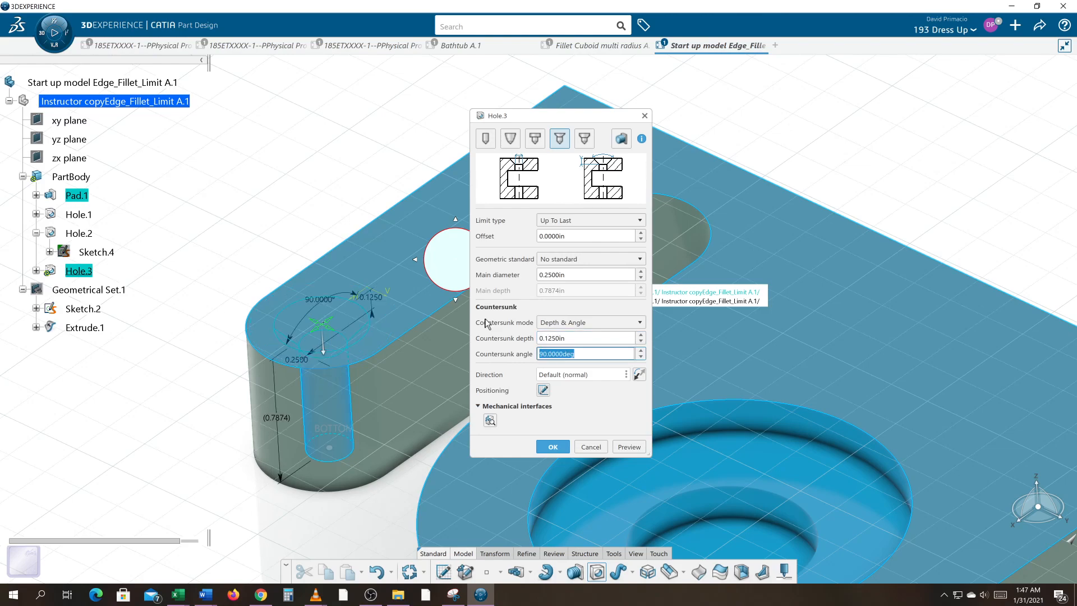
left_click(629, 446)
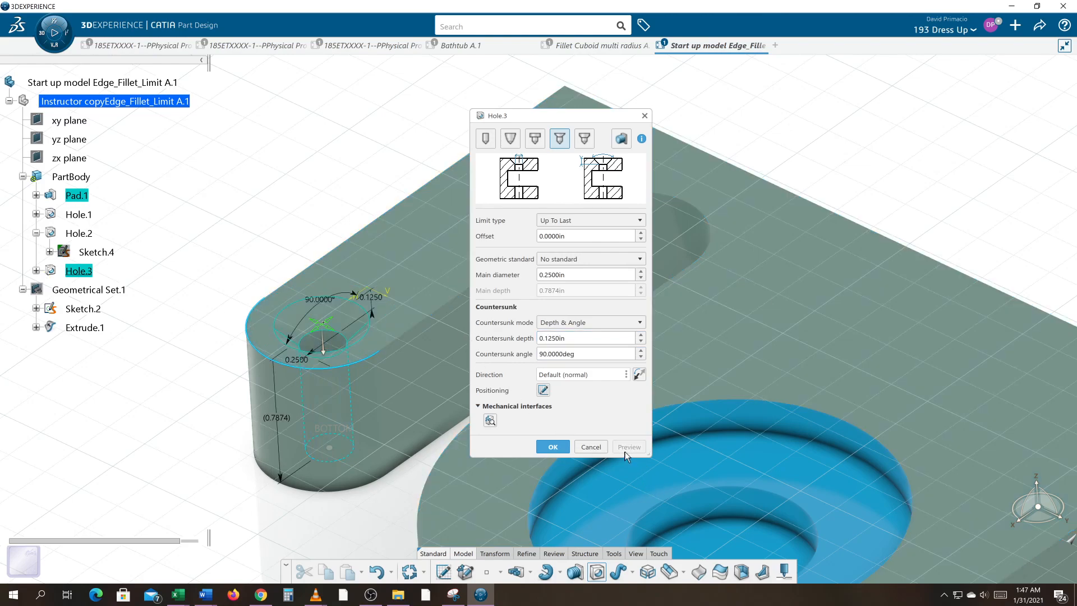
scroll(302, 429, "up", 3)
scroll(303, 428, "up", 1)
middle_click_drag(285, 419, 411, 393)
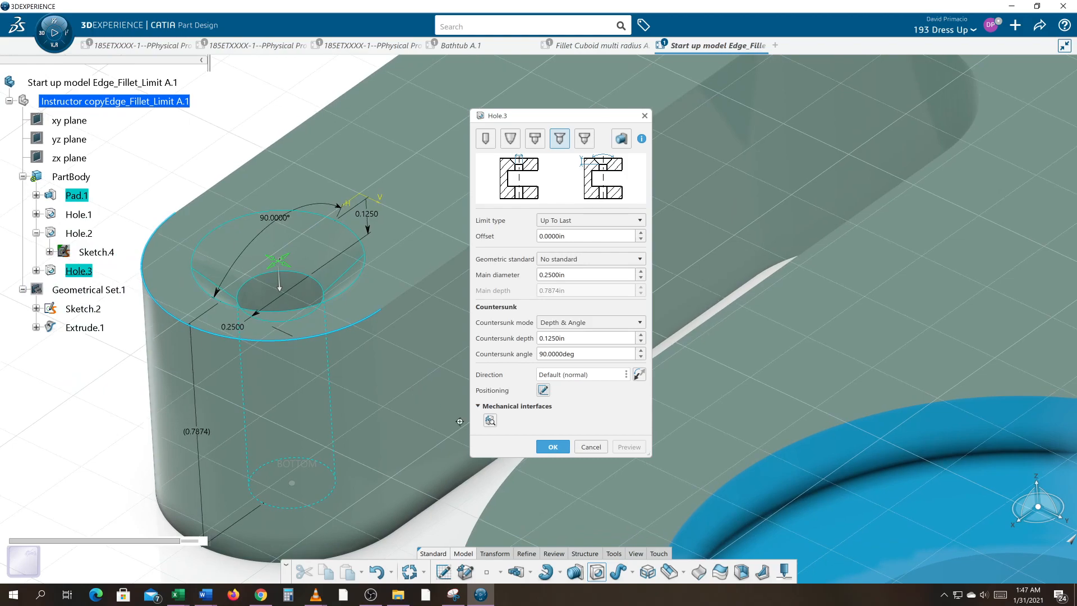
left_click(555, 447)
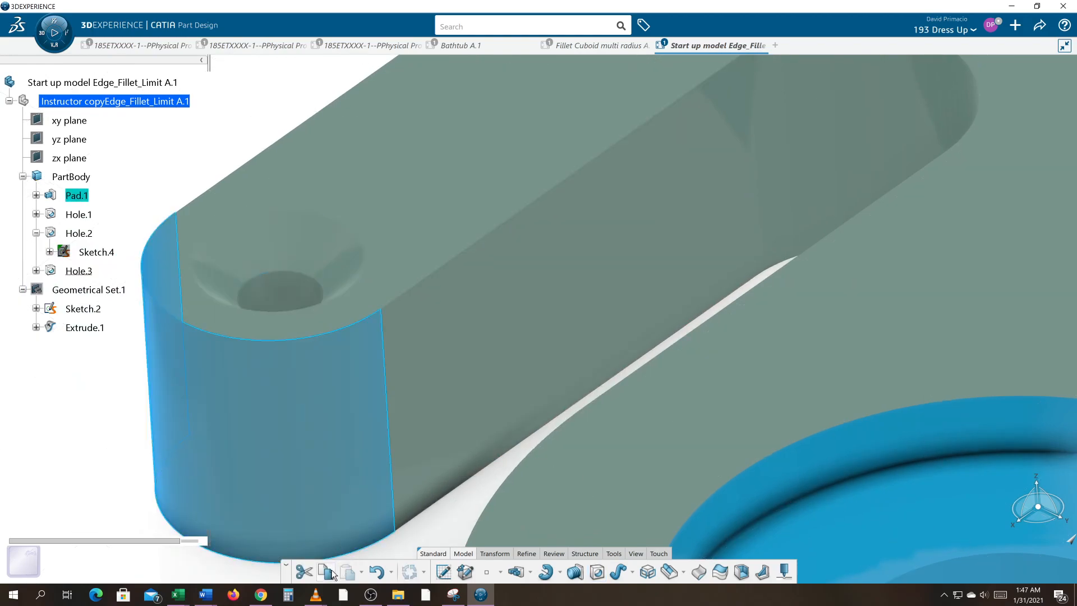
Give both arm holes, Hole.2 and Hole.3, the same blue fill color as the central hole.
middle_click_drag(136, 413, 186, 519)
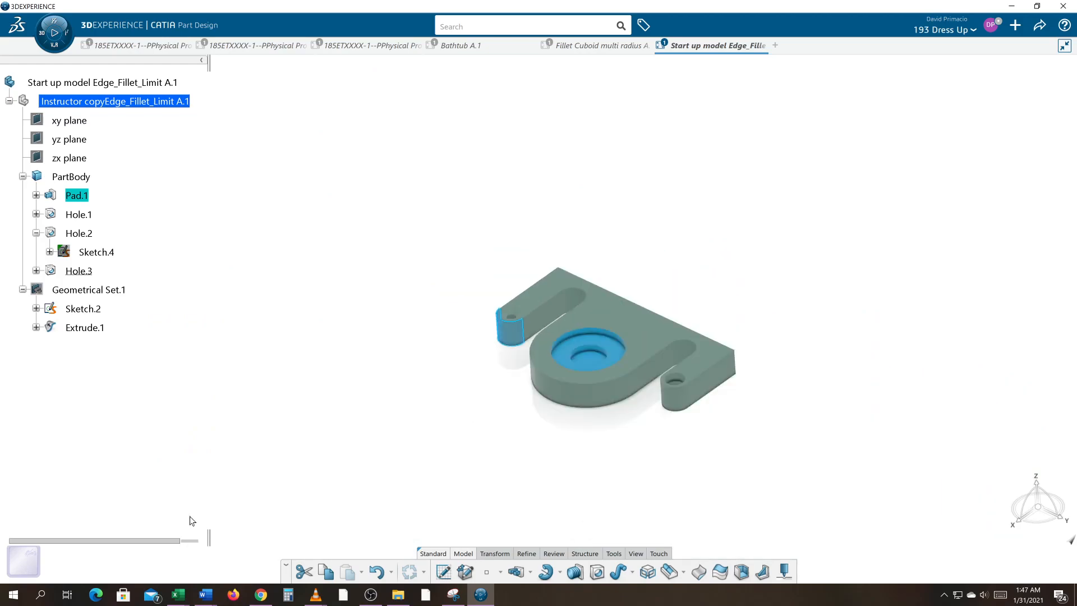
left_click(504, 447)
middle_click_drag(499, 451, 279, 327)
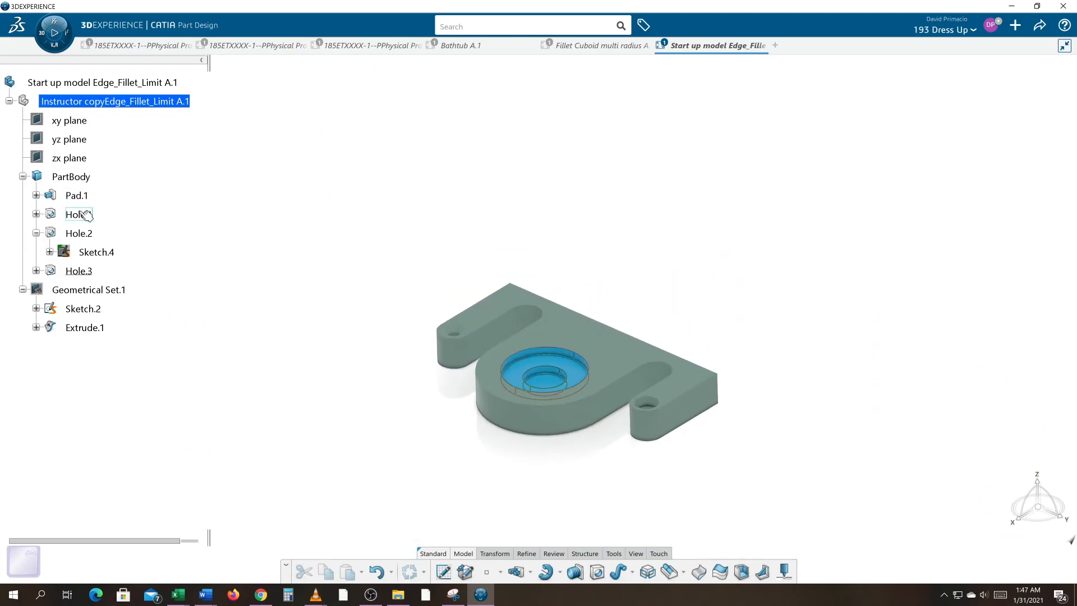
left_click(84, 234)
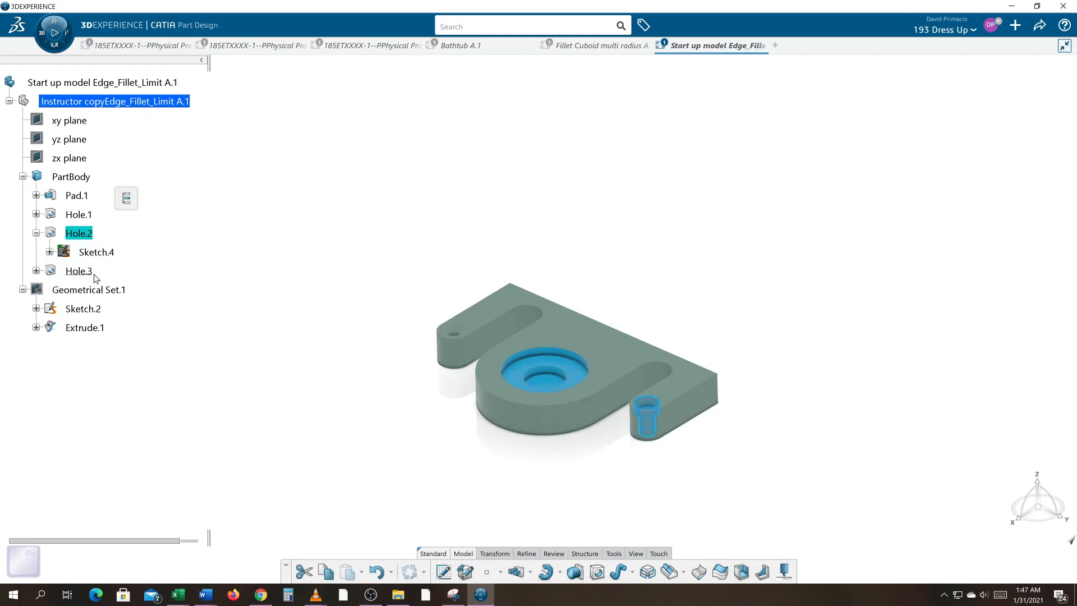
left_click(82, 272, "ctrl")
right_click(93, 274)
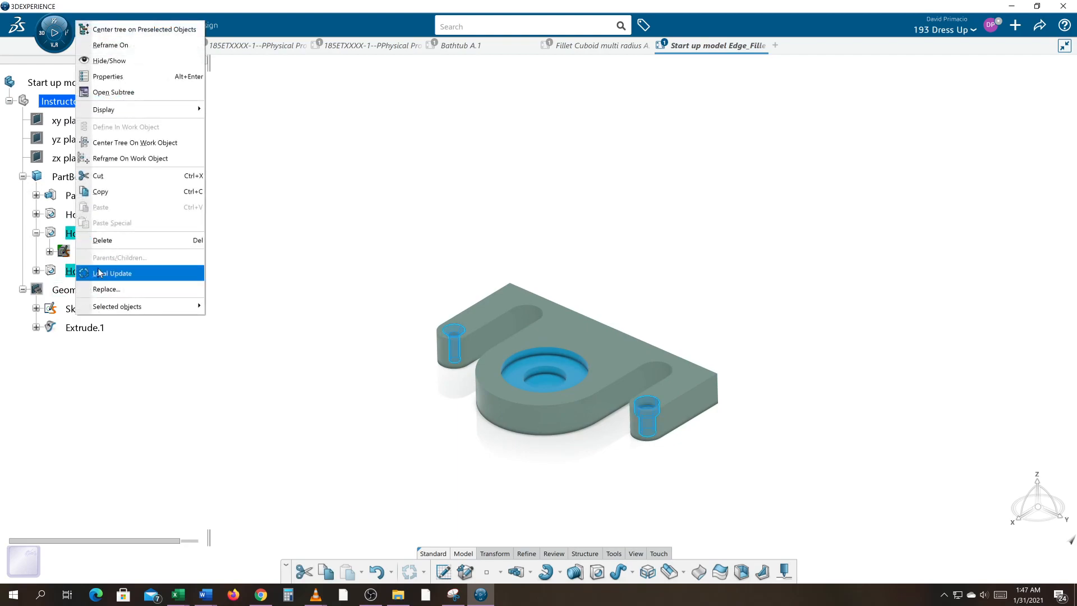
left_click(180, 77)
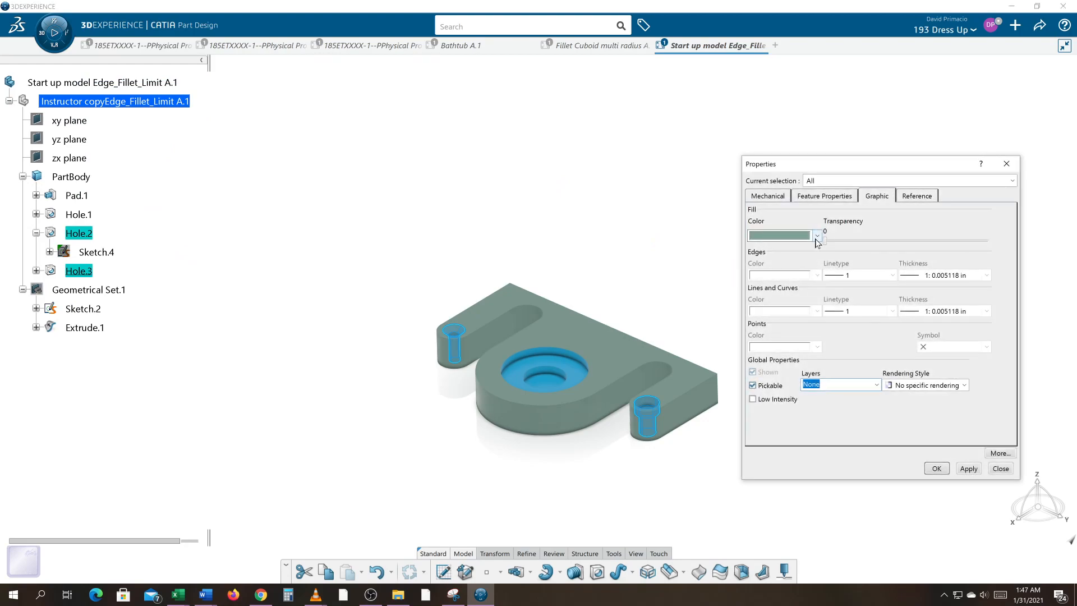
left_click(817, 240)
left_click(794, 271)
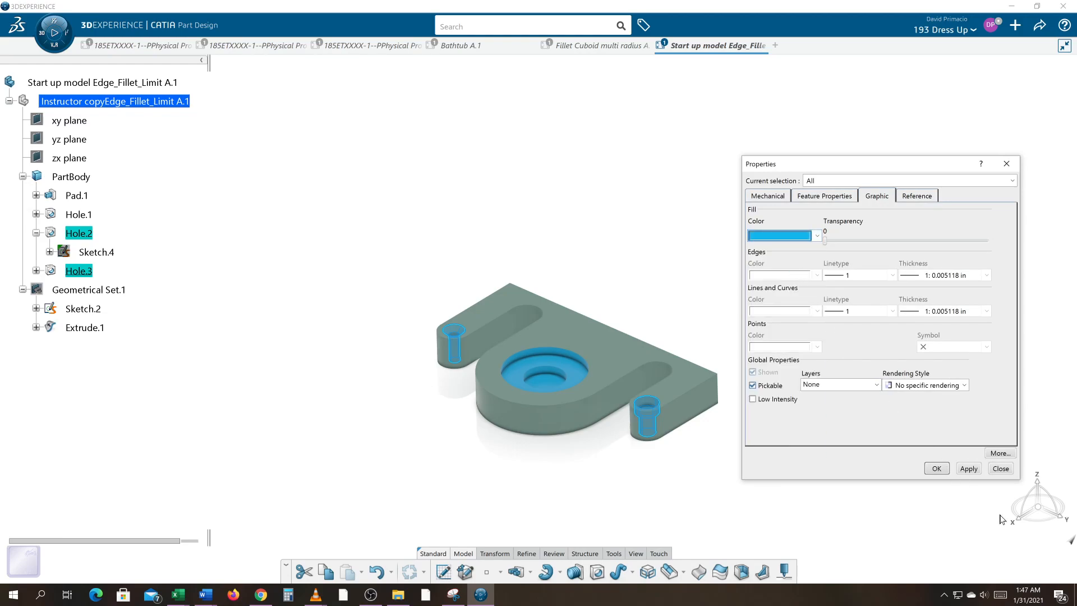
left_click(960, 469)
left_click(936, 469)
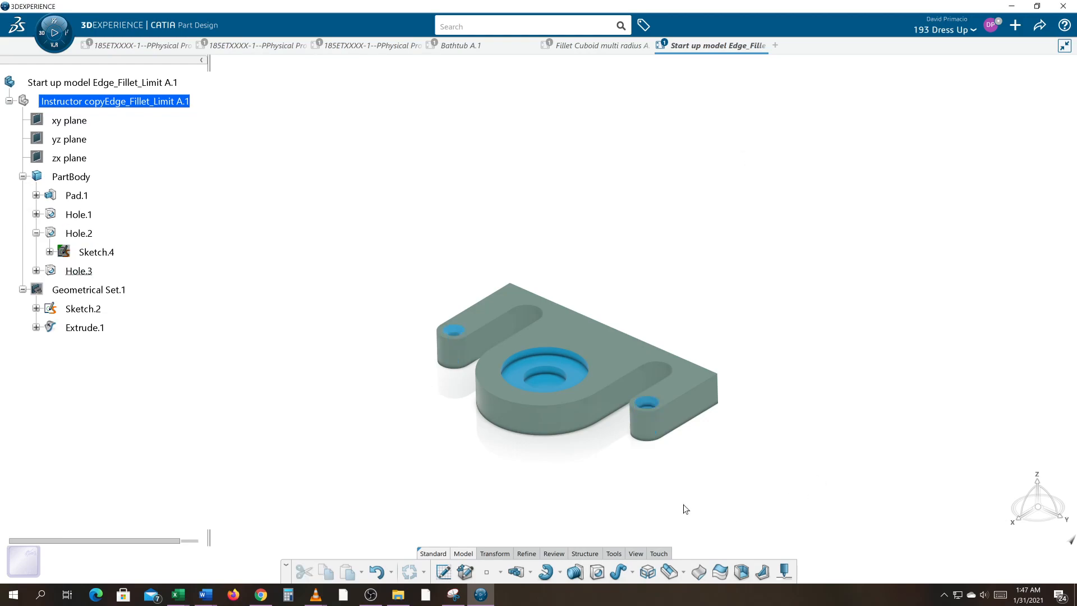
Set the central hole's counterbored depth to 0.0313 in and apply the edit.
middle_click_drag(517, 481, 515, 461)
scroll(514, 461, "up", 3)
scroll(577, 460, "up", 5)
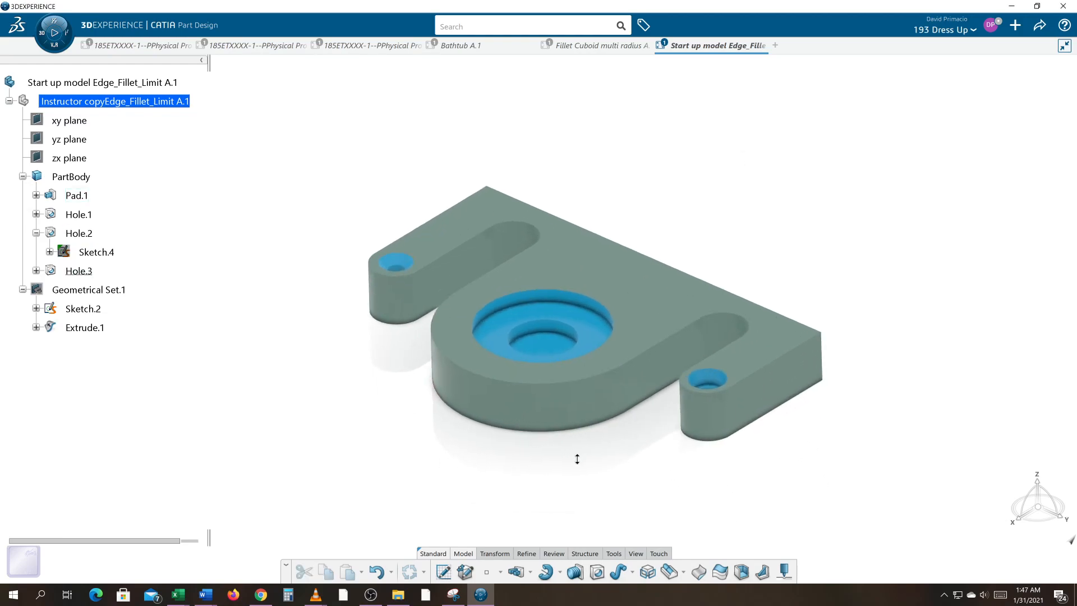
middle_click_drag(666, 524, 584, 287)
double_click(583, 286)
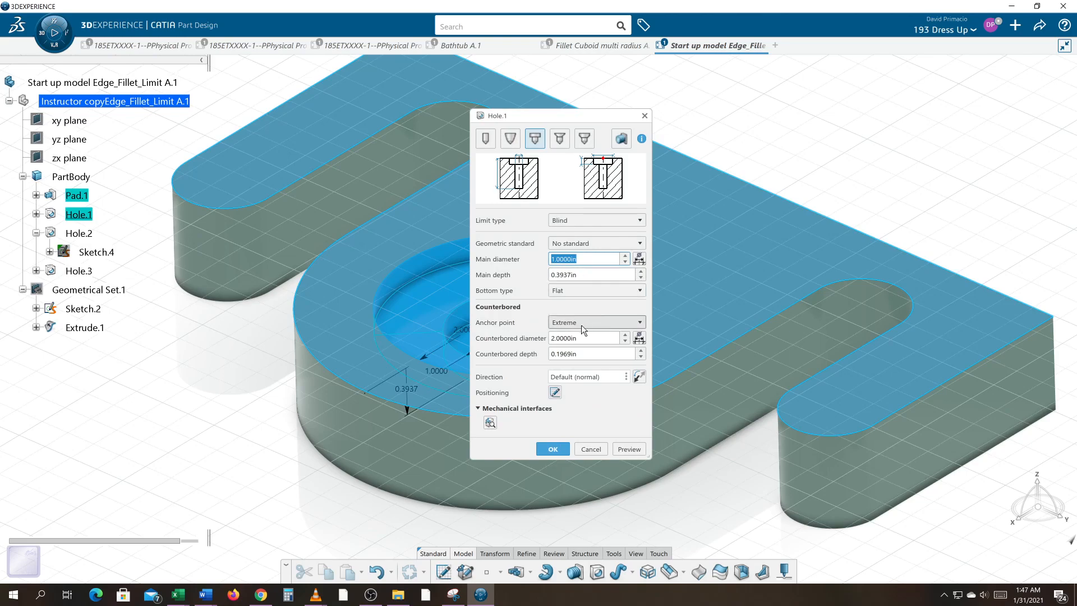
left_click(589, 351)
type("1/")
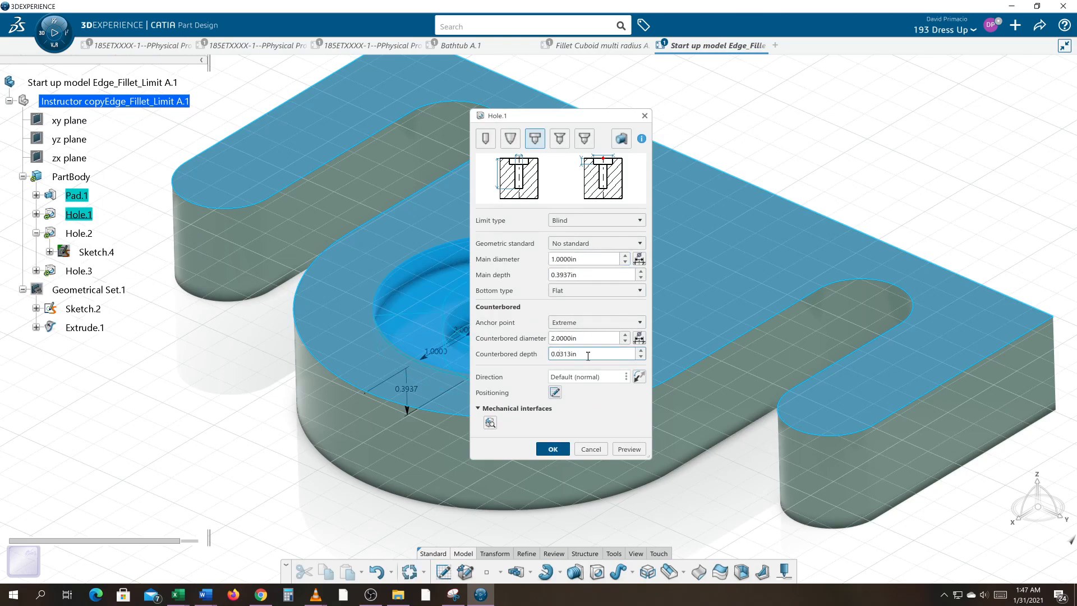
left_click(552, 448)
middle_click_drag(656, 533, 642, 527)
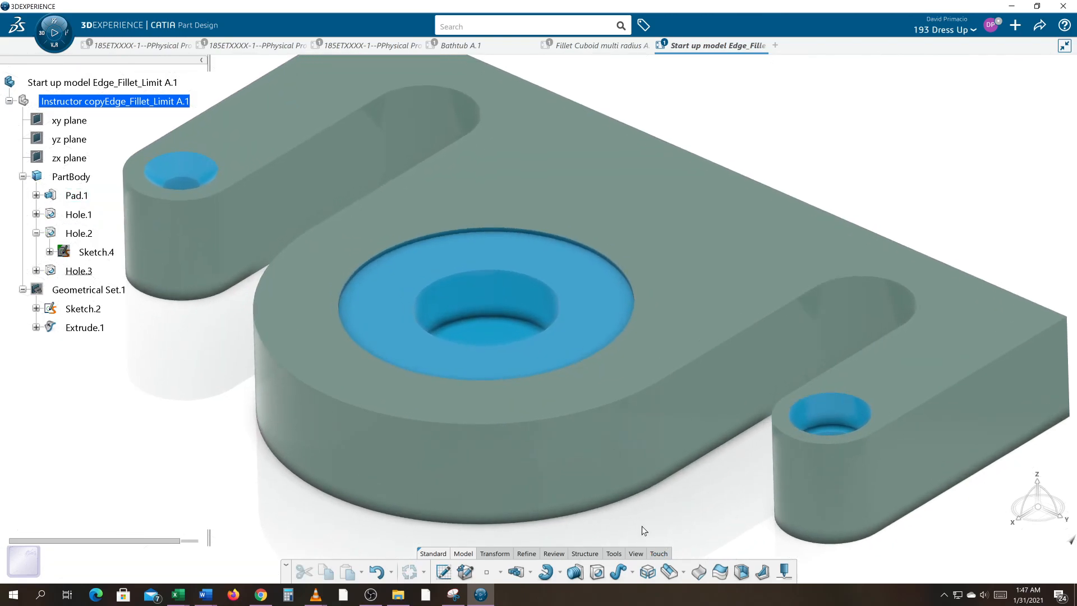
Try to fillet all edges of the plate's top face with a 0.1875 in radius and Tangency propagation.
scroll(690, 508, "down", 3)
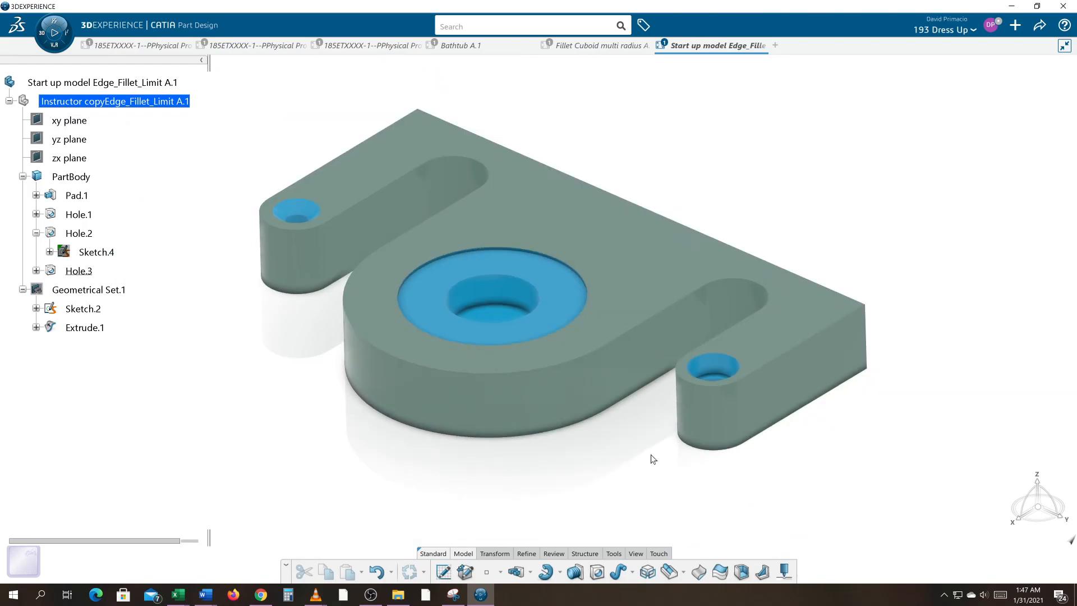
middle_click_drag(652, 487, 592, 486)
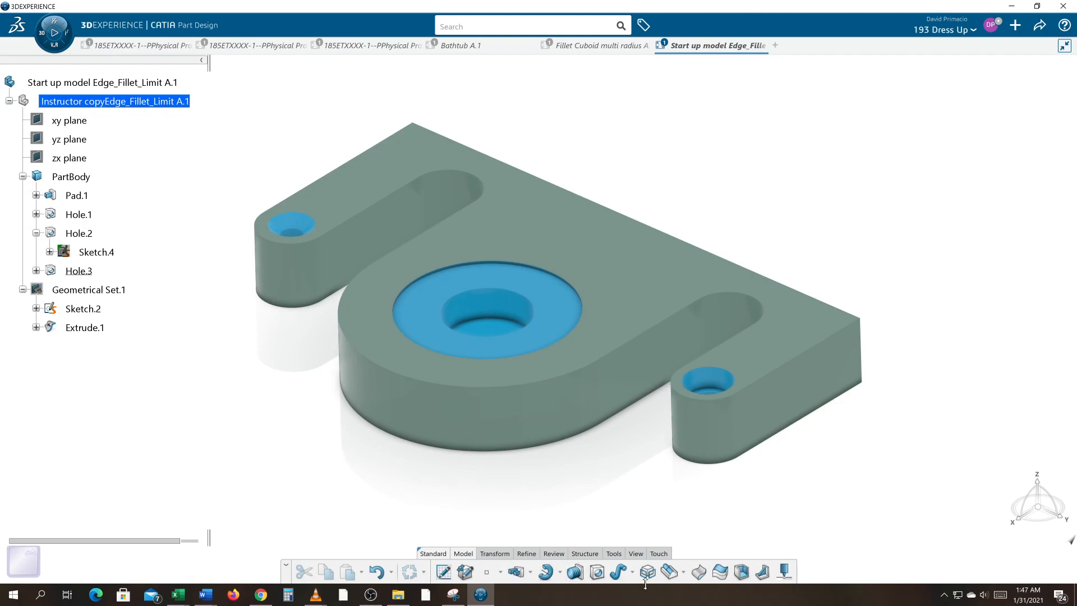
left_click(636, 555)
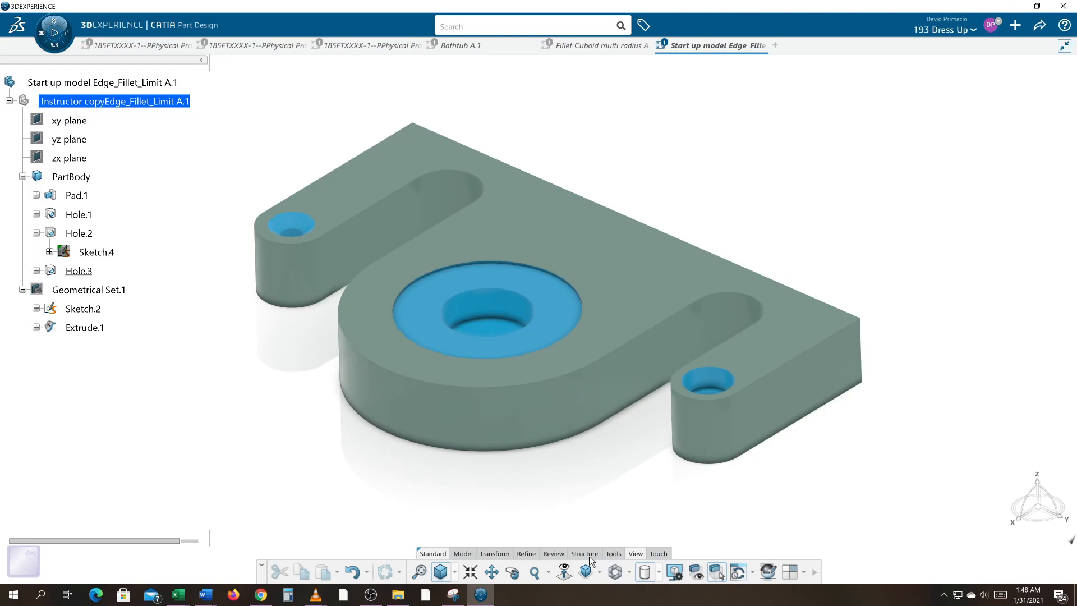
left_click(526, 554)
left_click(543, 574)
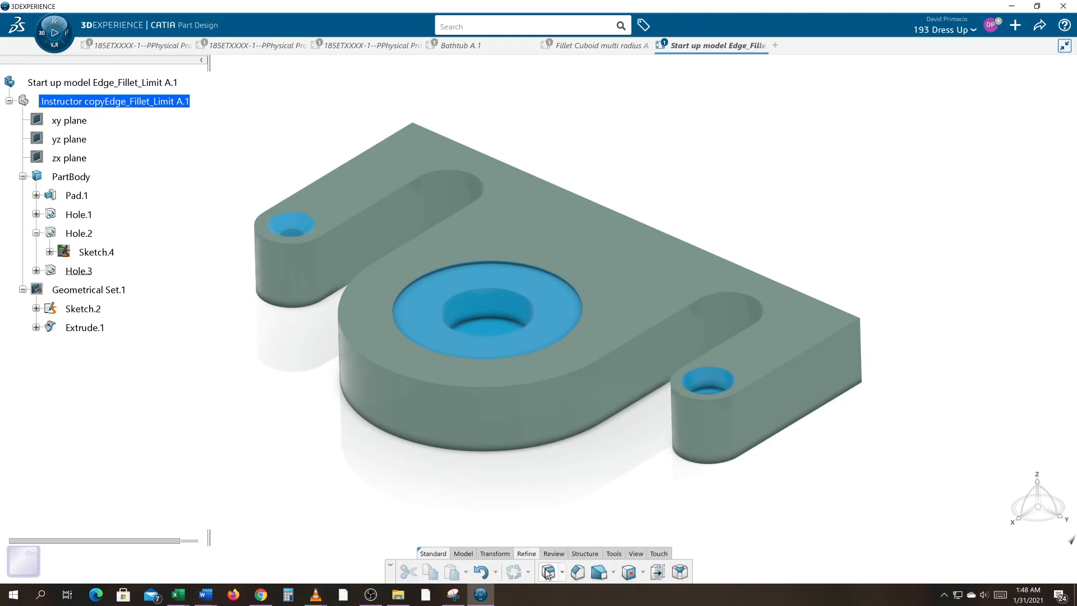
left_click(483, 388)
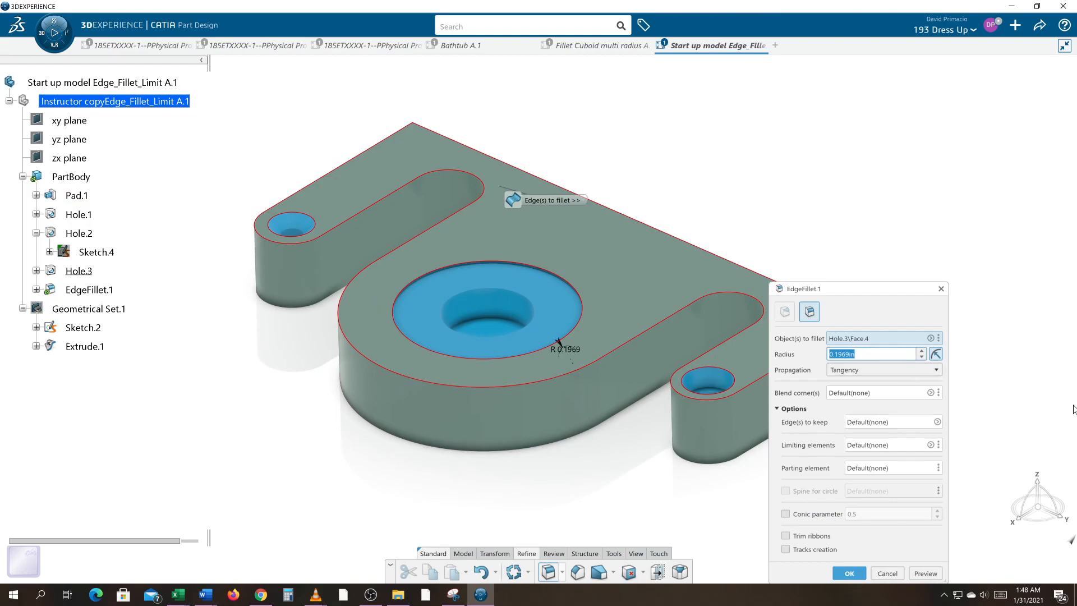
type(".1875")
key("Return")
left_click(926, 573)
middle_click_drag(508, 438, 480, 474)
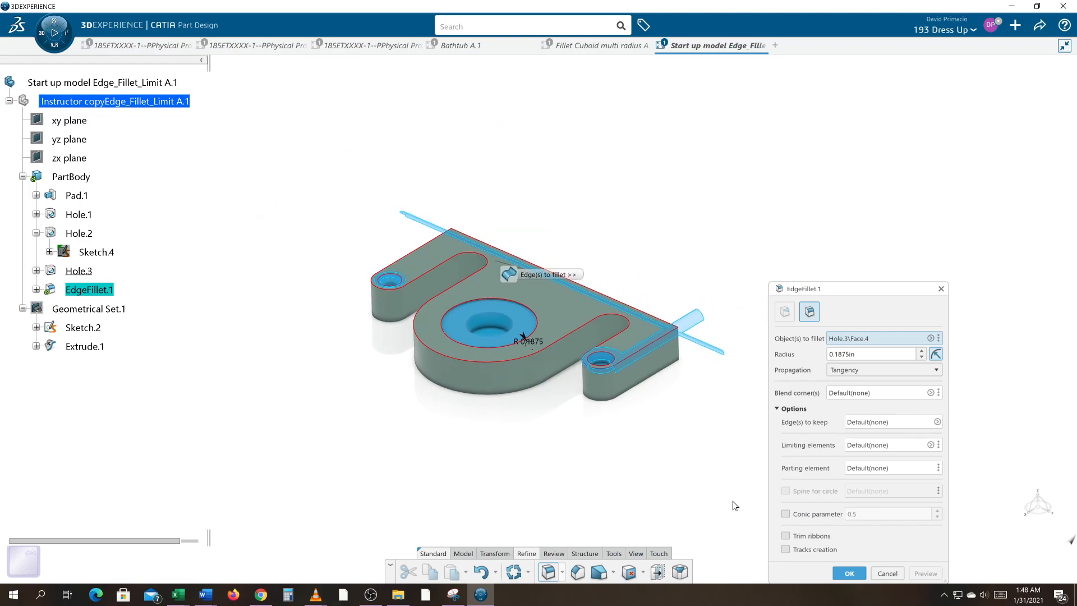
left_click(849, 573)
left_click(622, 345)
left_click(579, 332)
mouse_move(494, 441)
middle_mouse_down()
mouse_move(490, 449)
mouse_move(494, 430)
middle_mouse_up()
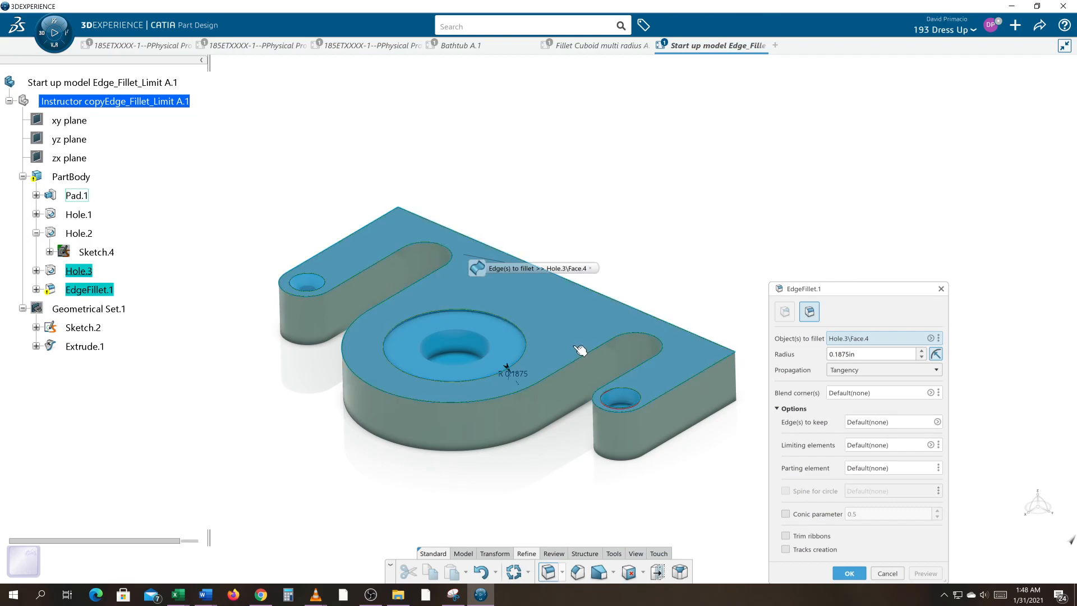
mouse_move(578, 349)
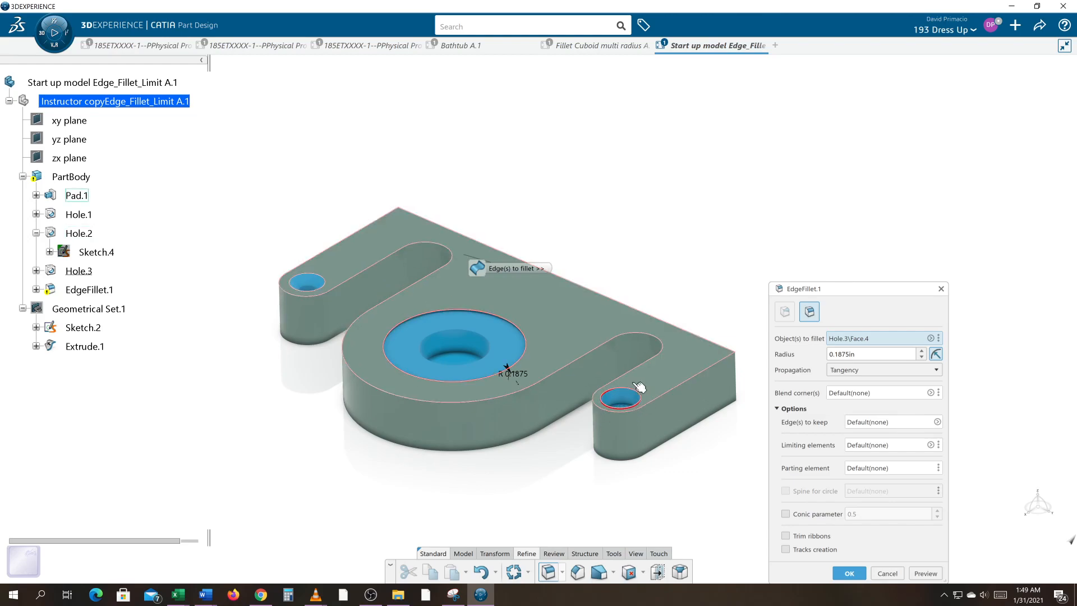
left_click(939, 338)
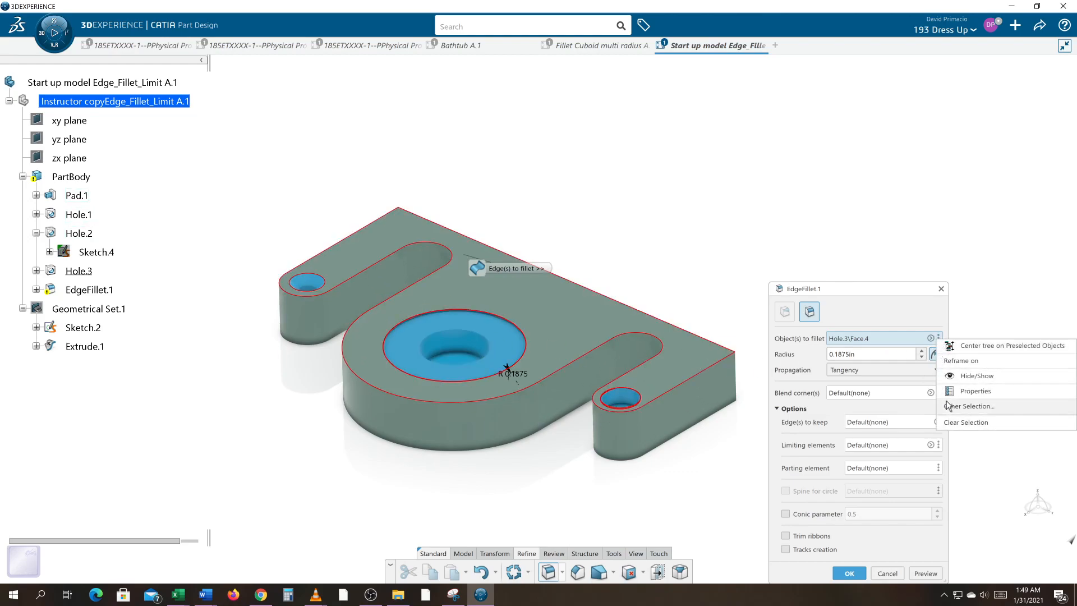
left_click(961, 425)
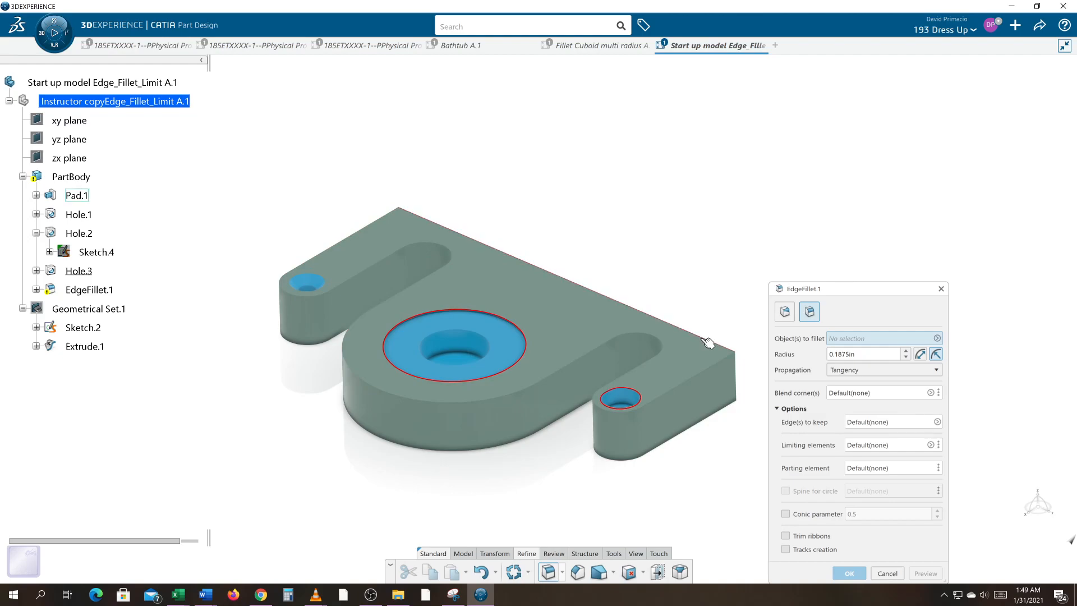
left_click(566, 279)
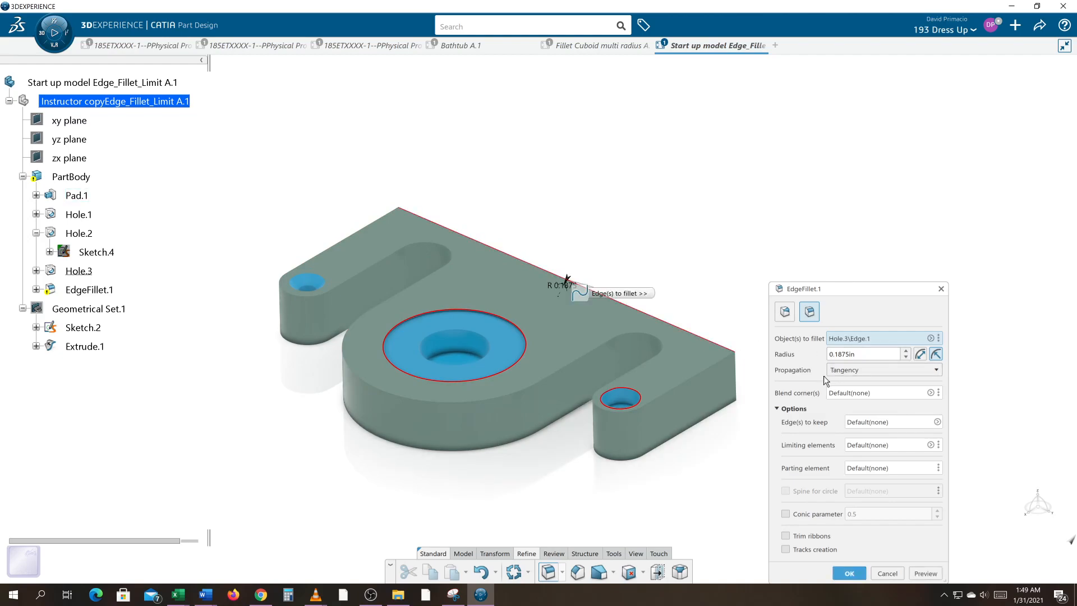
left_click(832, 371)
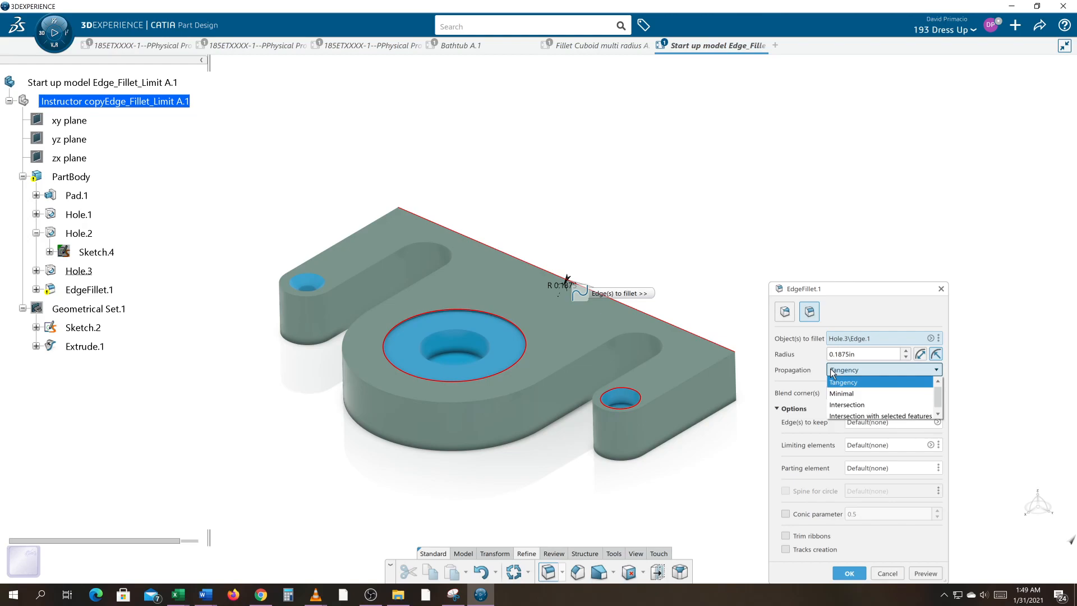
left_click(938, 415)
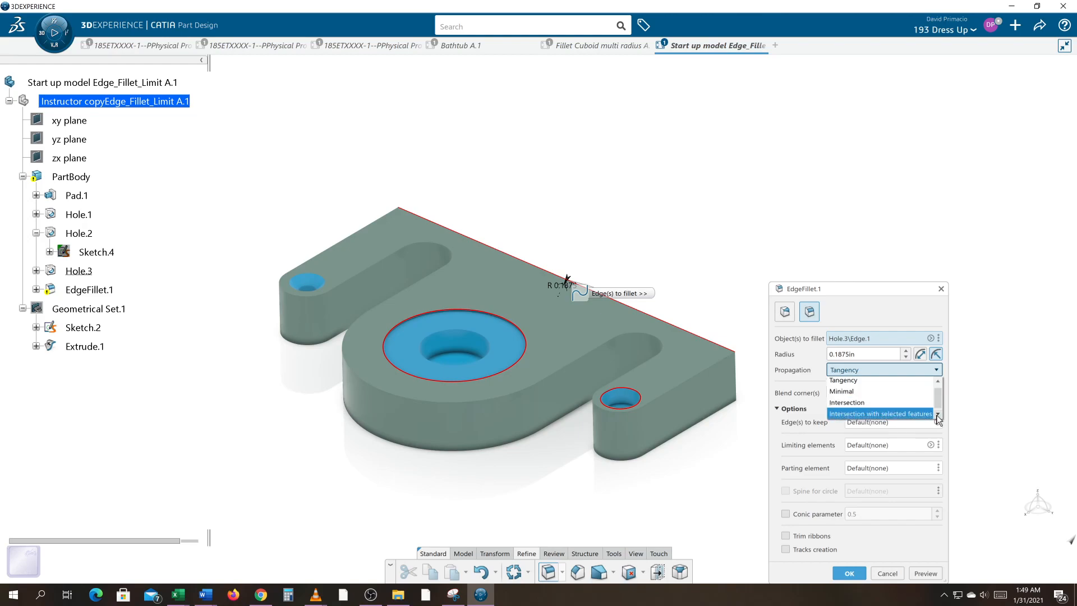
left_click(897, 398)
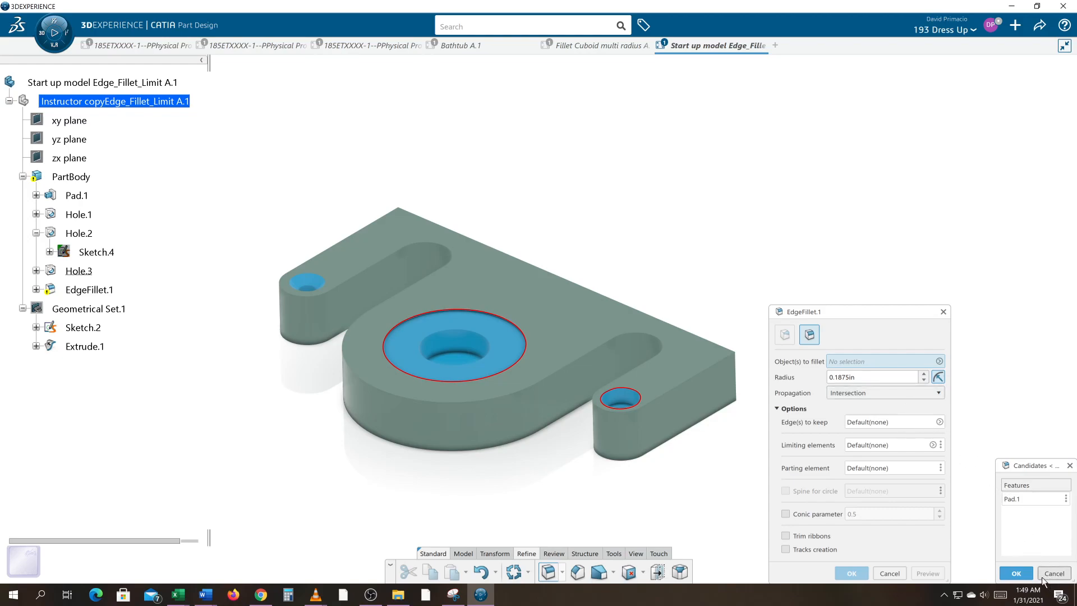
left_click(1017, 573)
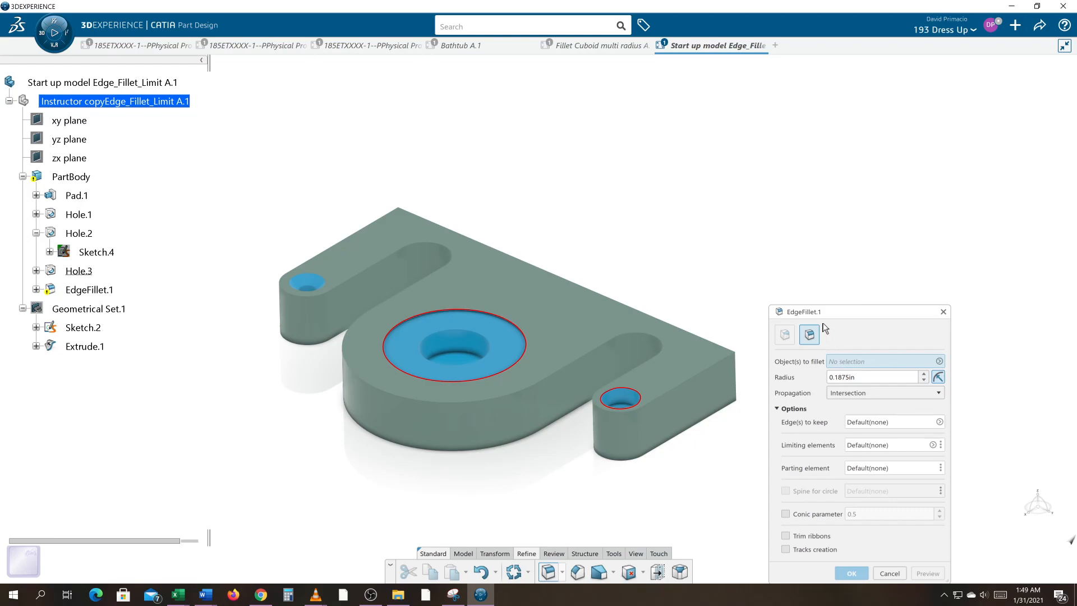
left_click(889, 573)
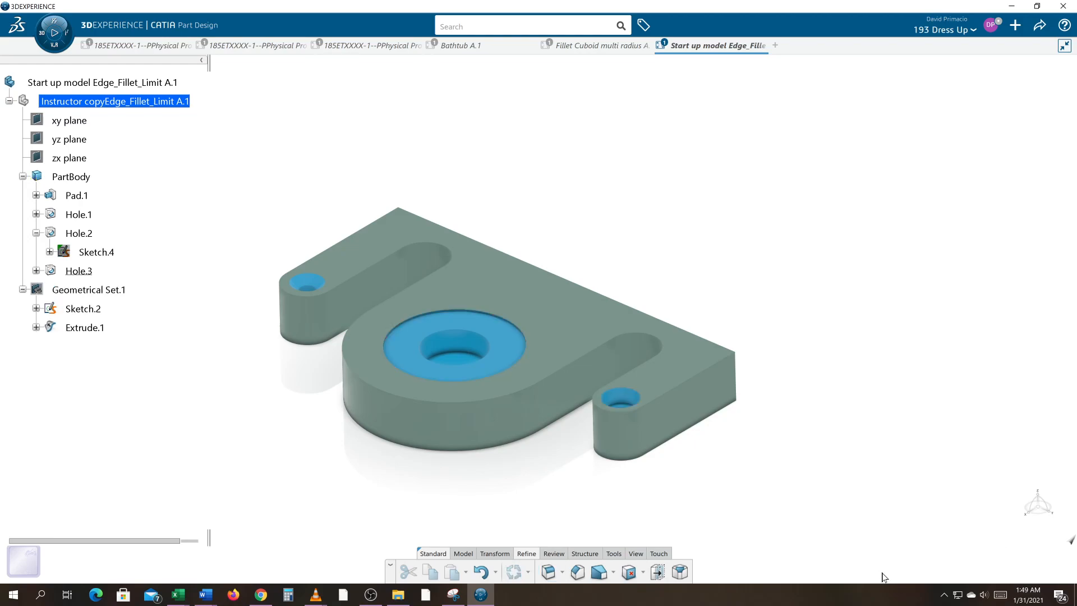
Add a 0.1969 in edge fillet along the plate's curved top outline around both slots and arms, using Tangency propagation.
scroll(824, 410, "up", 3)
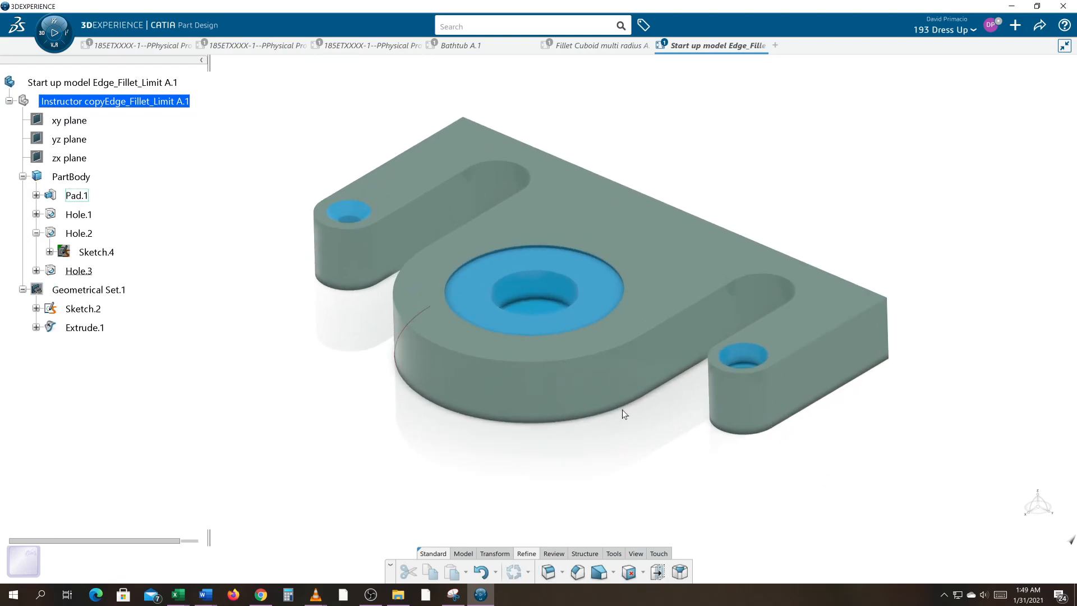
left_click(548, 571)
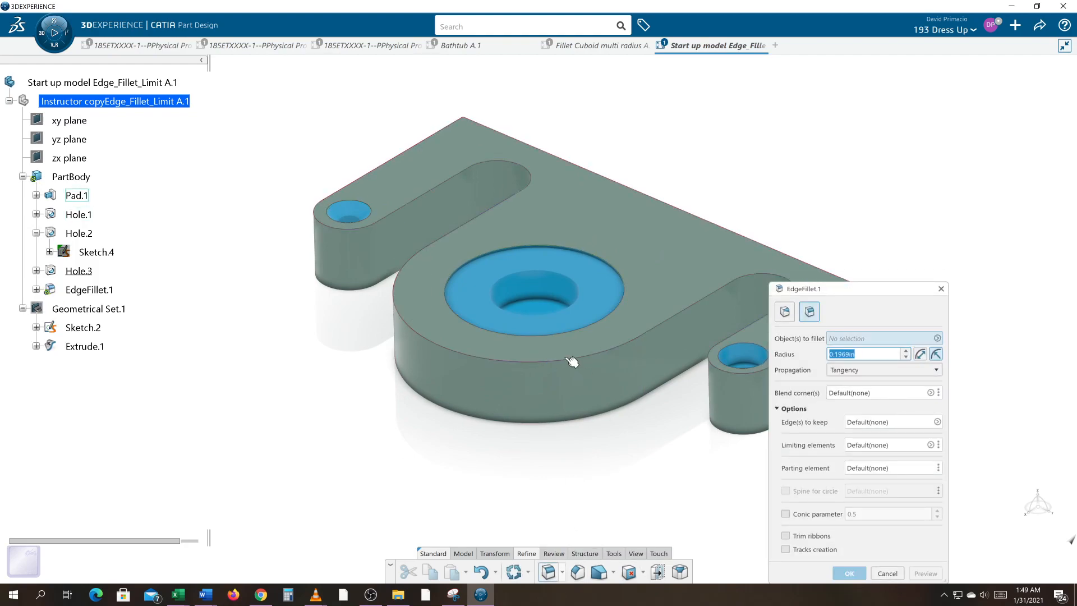
left_click(565, 364)
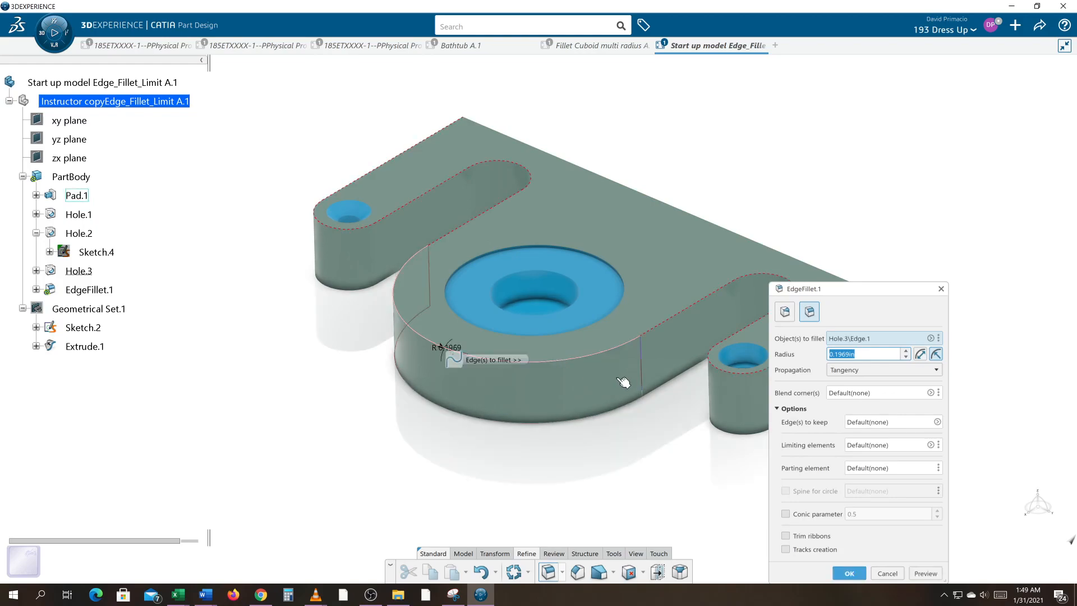
middle_click_drag(658, 537, 570, 522)
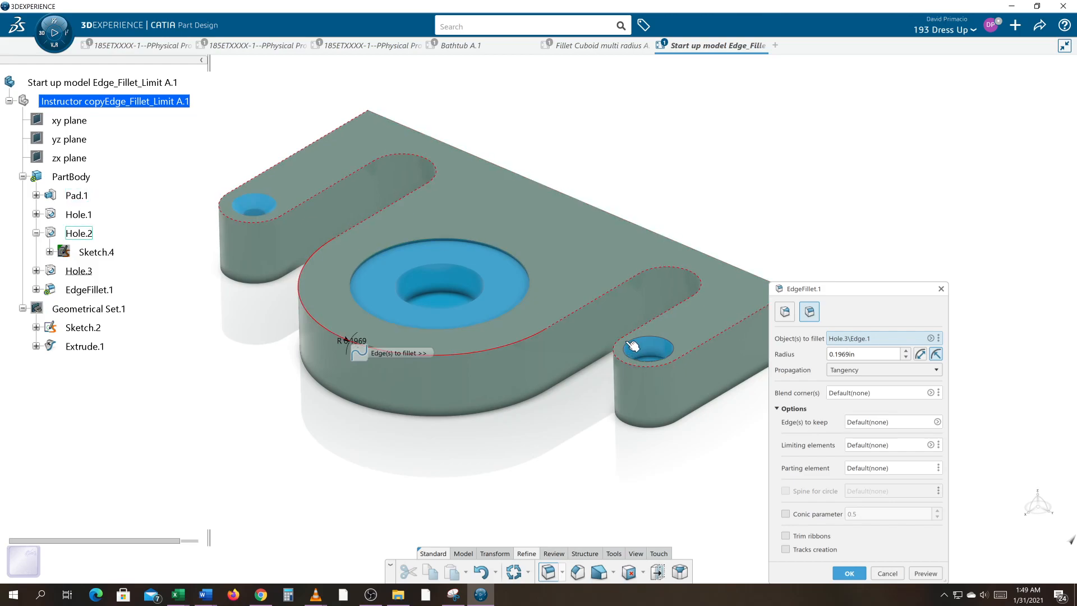
left_click(925, 573)
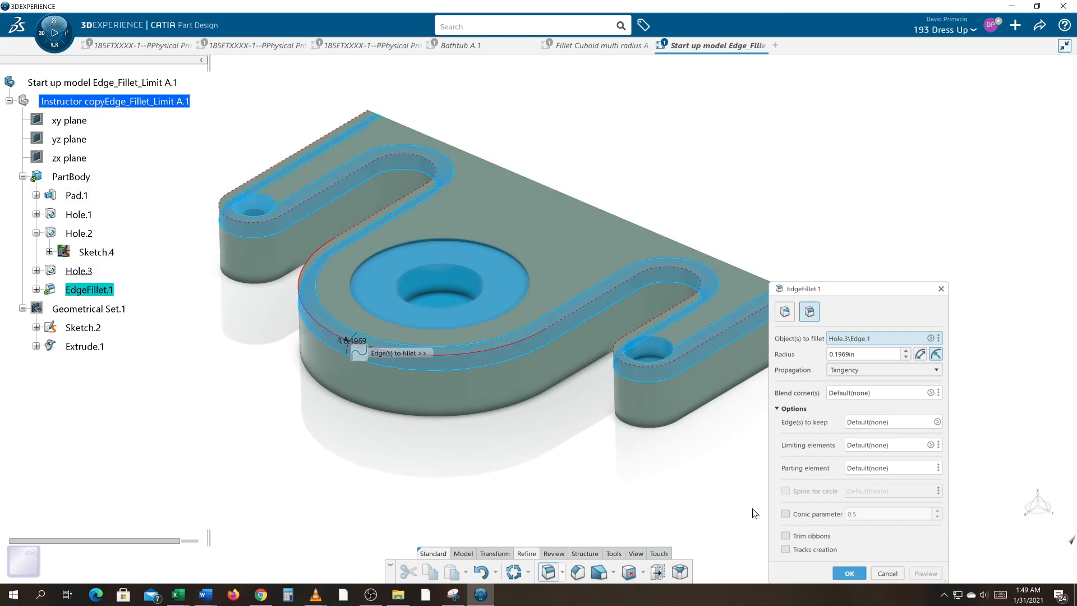
middle_click_drag(645, 473, 712, 538)
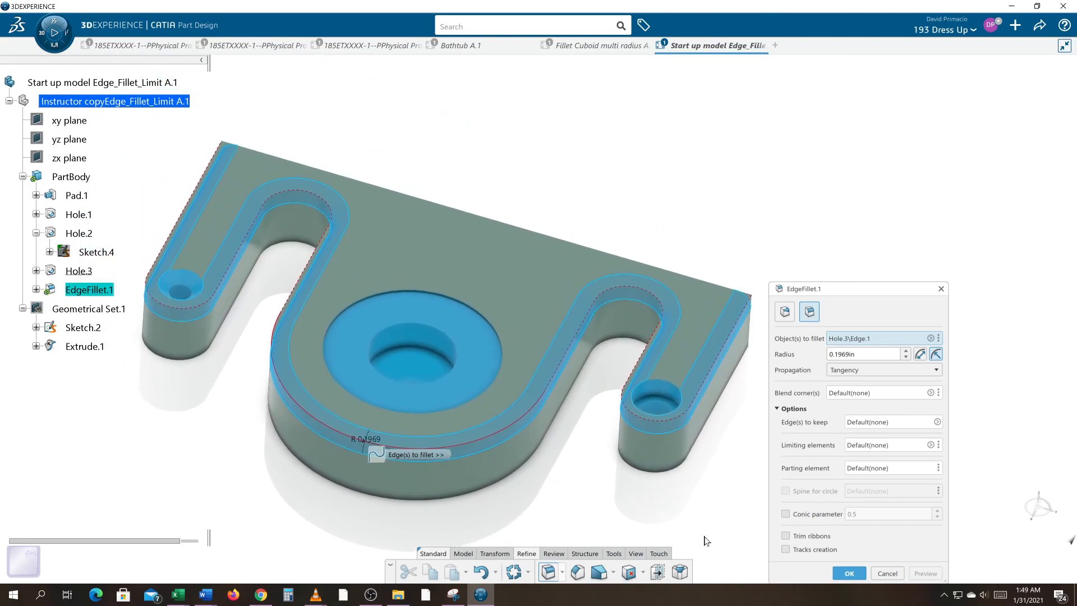
left_click(849, 573)
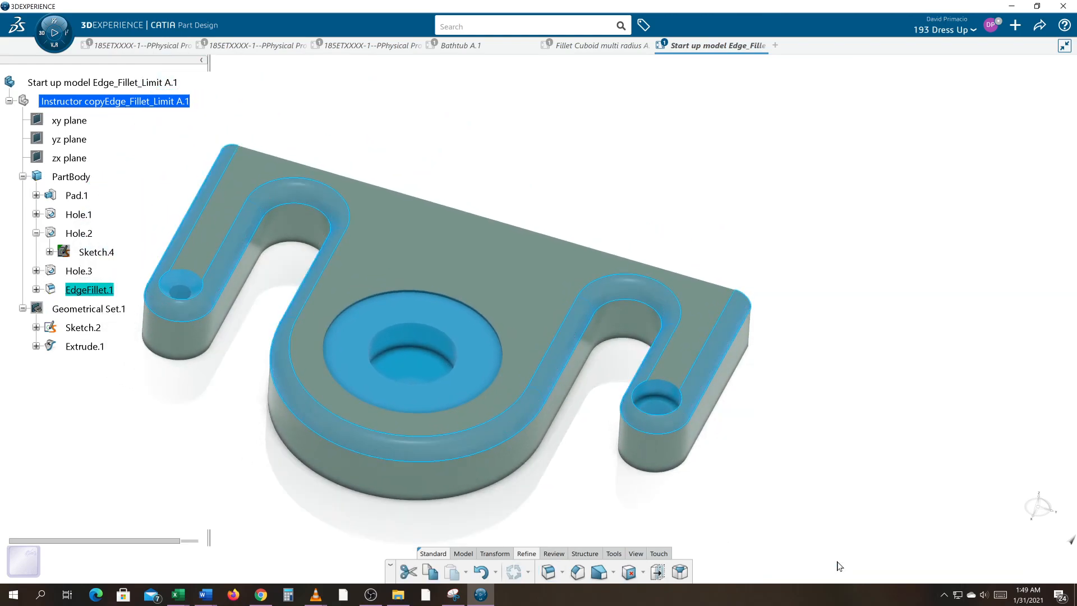
Change the fill color of the base pad, Pad.1, to pale yellow.
middle_click_drag(729, 507, 644, 515)
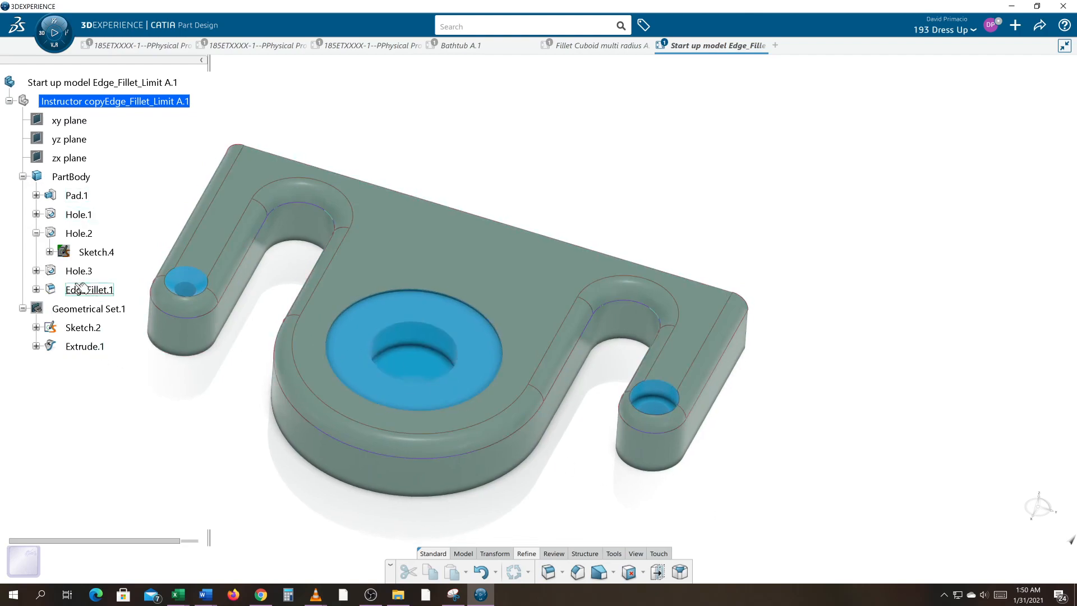
right_click(81, 198)
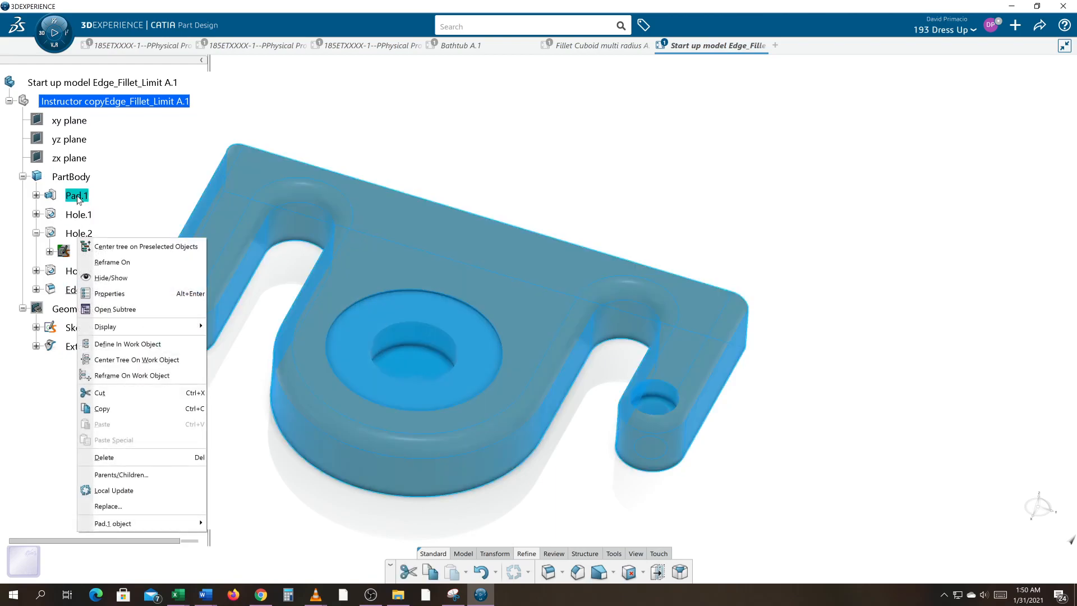
left_click(122, 293)
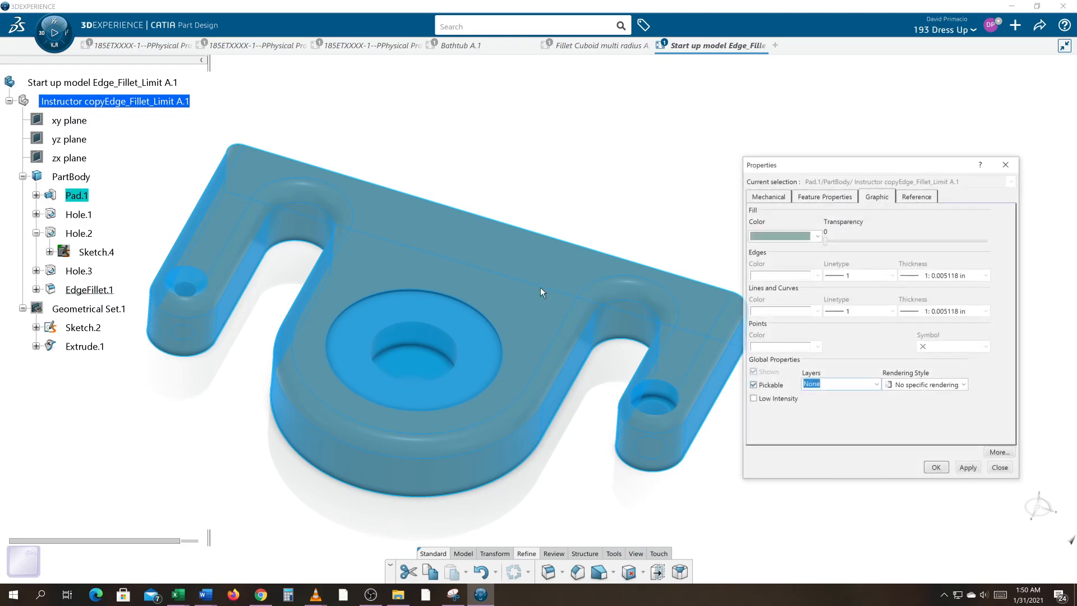
left_click(785, 240)
left_click(786, 262)
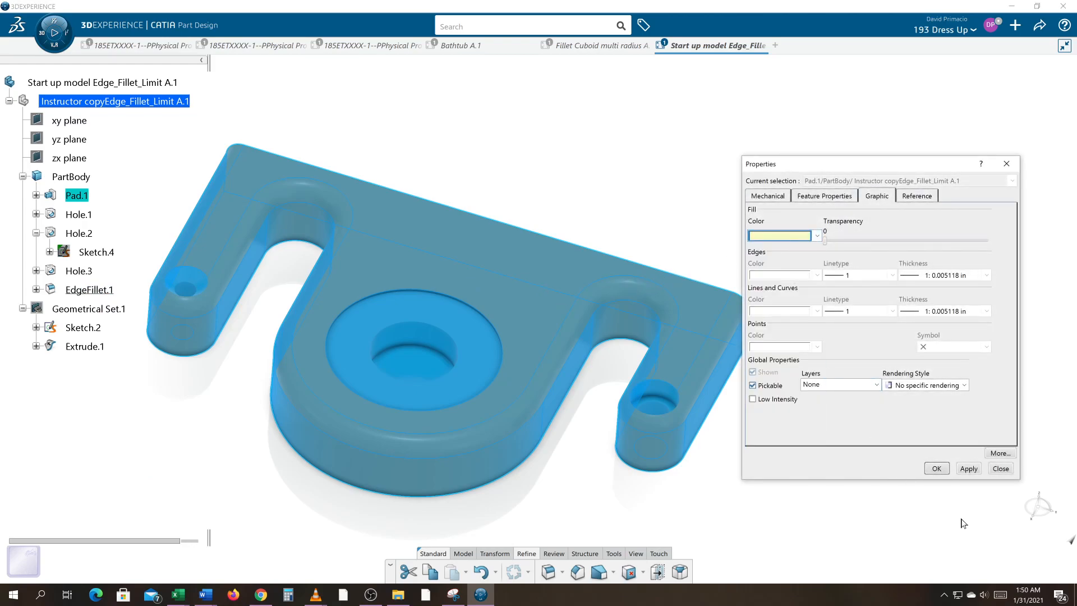
left_click(969, 468)
left_click(936, 468)
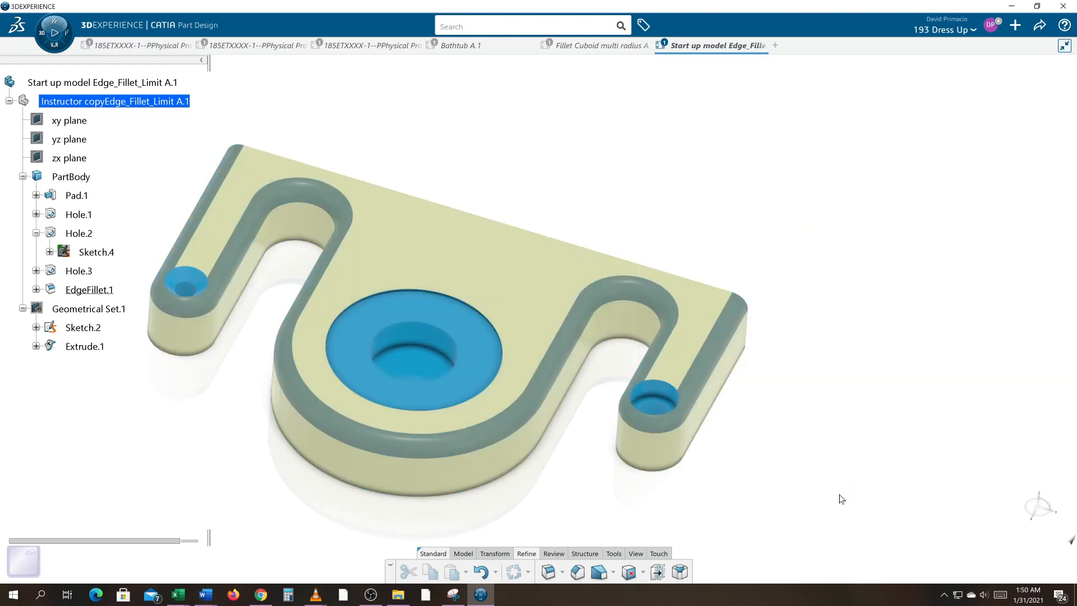
Examine how the edge fillet runs around the slots and meets both arm holes, and check the plate's straight rear edge.
mouse_move(584, 483)
middle_mouse_down()
mouse_move(630, 471)
mouse_move(595, 468)
middle_mouse_up()
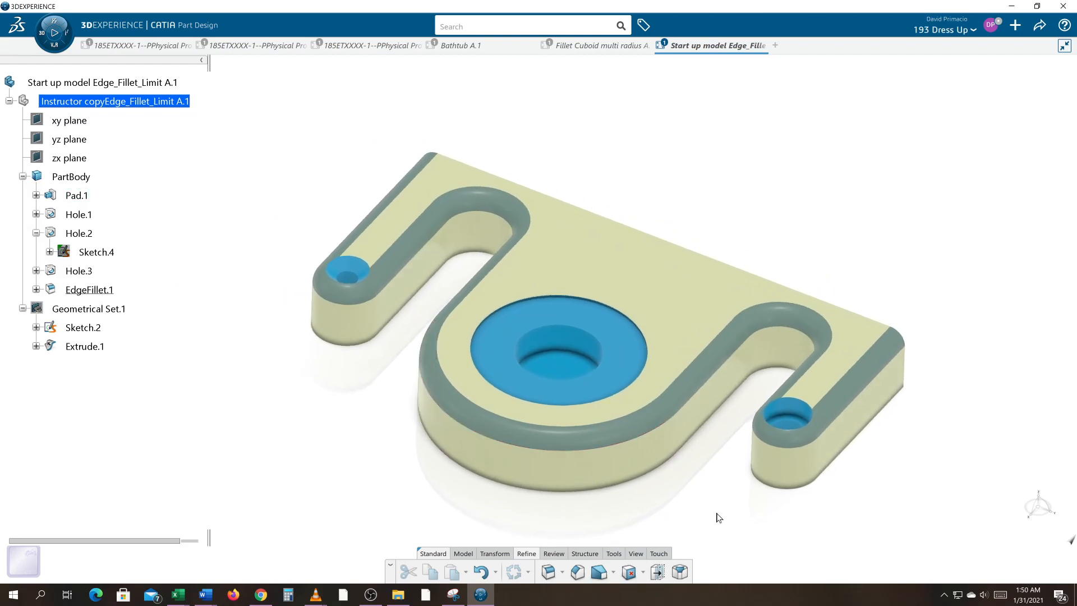
scroll(645, 450, "up", 5)
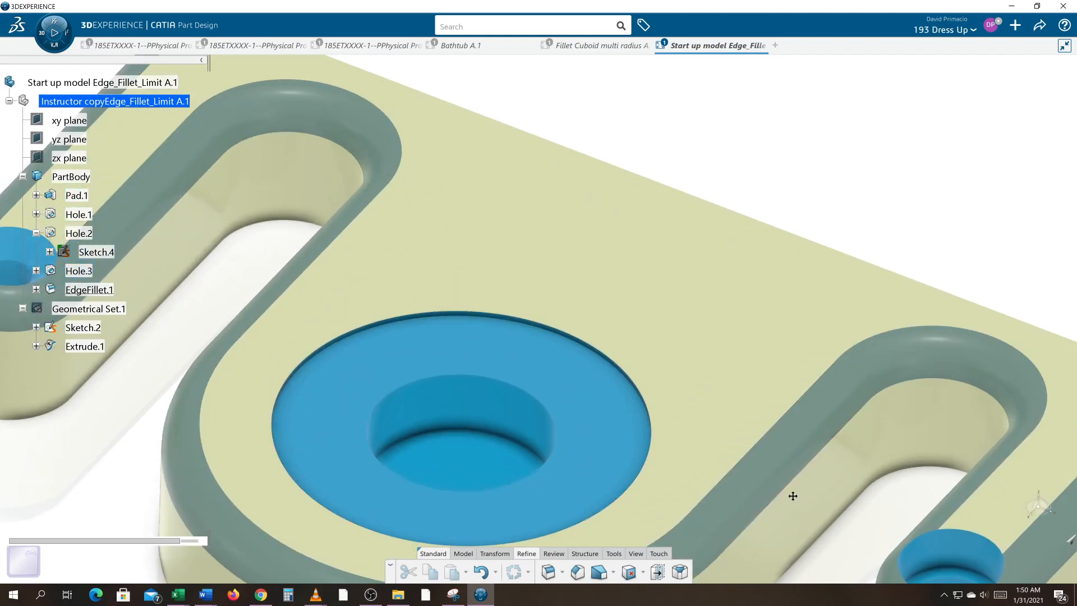
middle_click(799, 500)
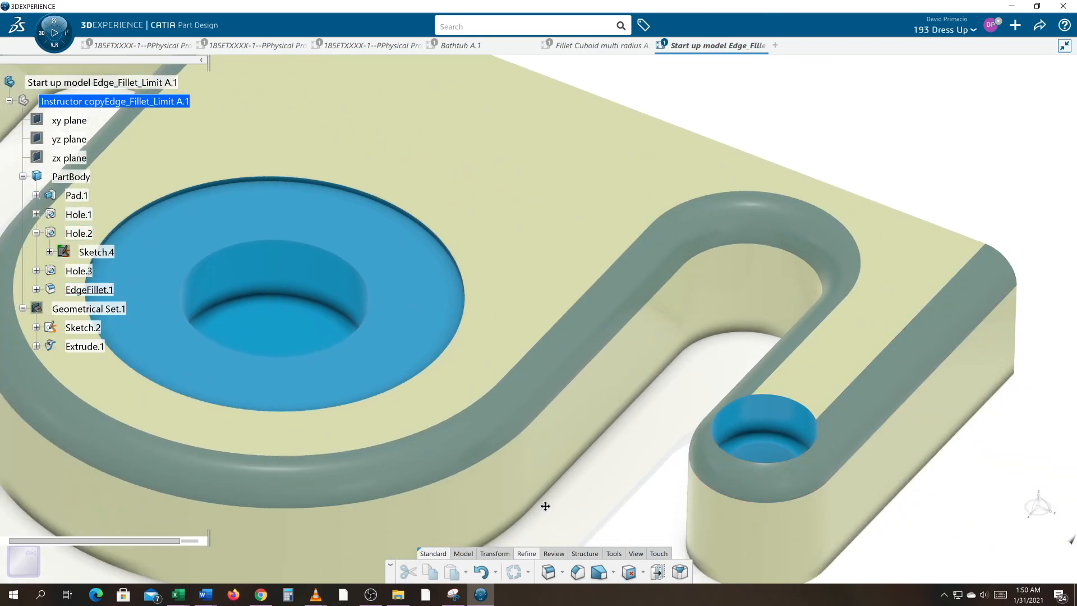
middle_click(261, 346)
middle_click_drag(205, 451, 412, 501)
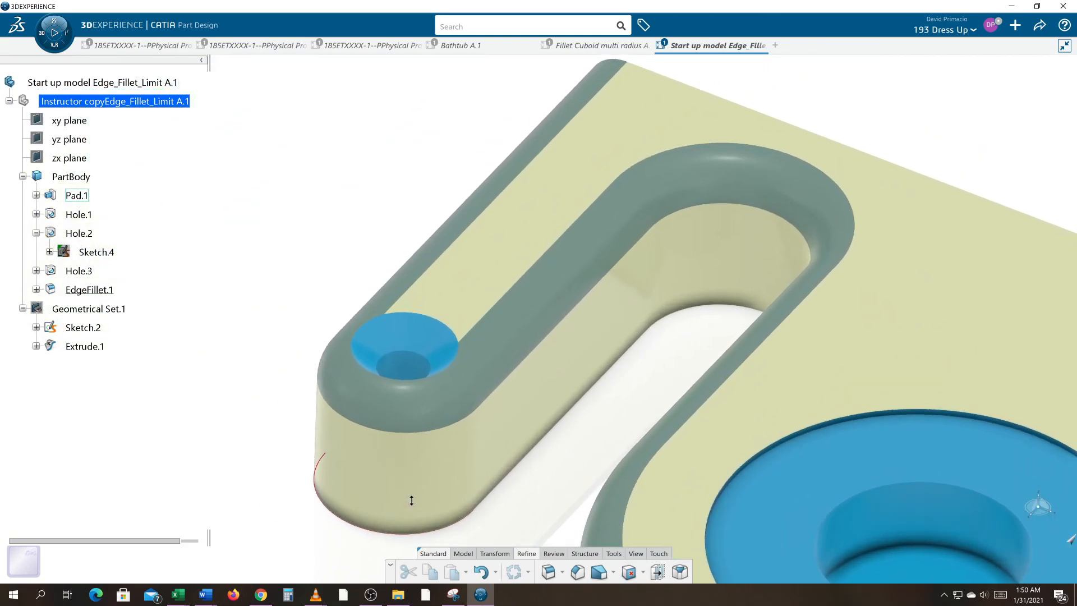
middle_click_drag(415, 542, 445, 531)
middle_click_drag(514, 455, 611, 474)
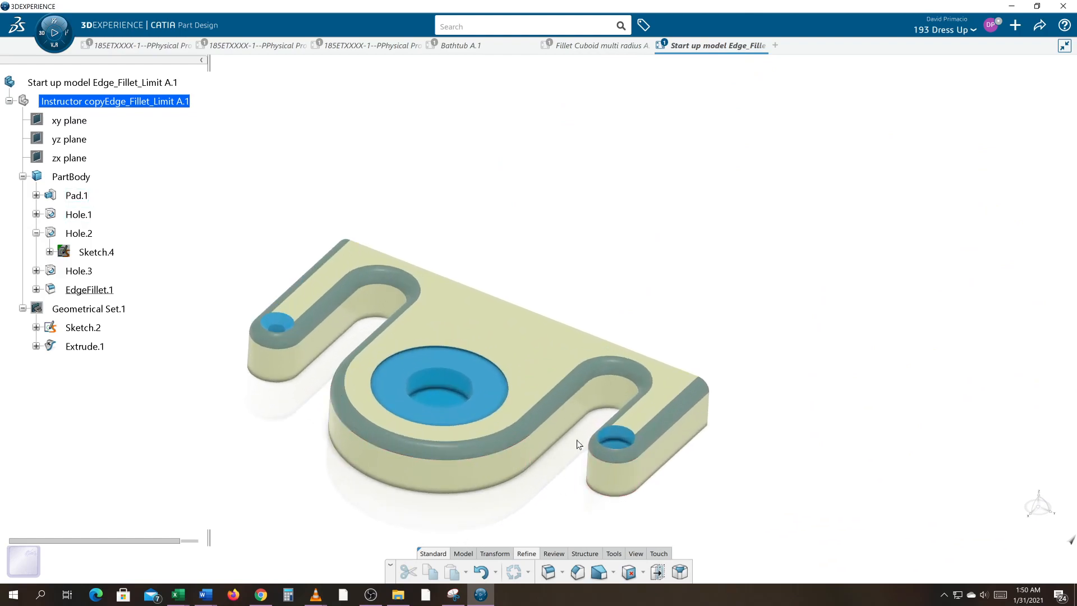
left_click(620, 345)
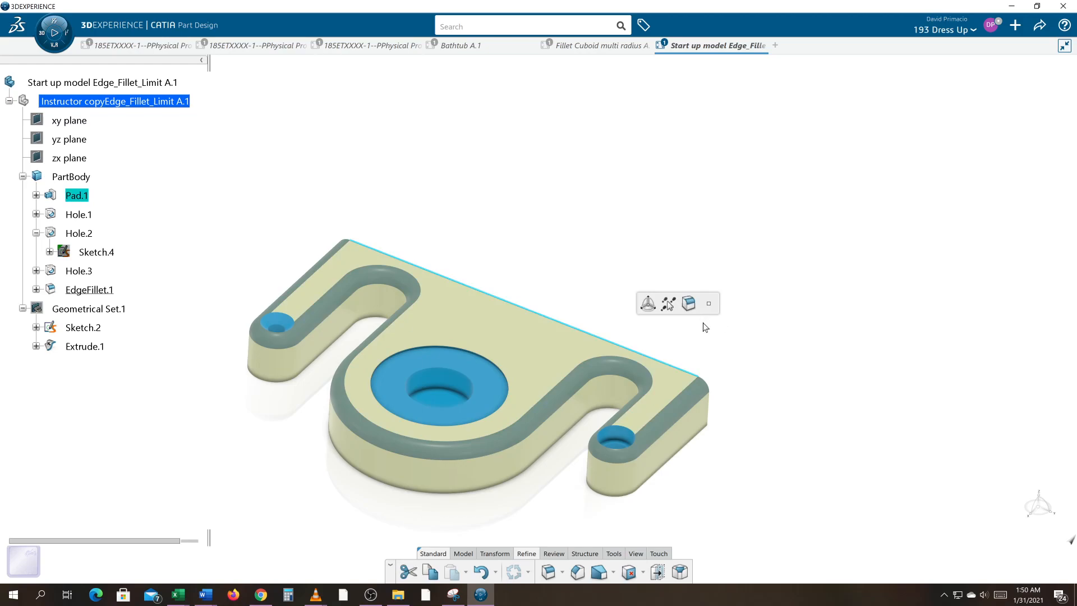
left_click(202, 392)
Reopen the outline's edge fillet for editing and show Geometrical Set.1, which holds the Extrude.1 surface.
left_click(90, 290)
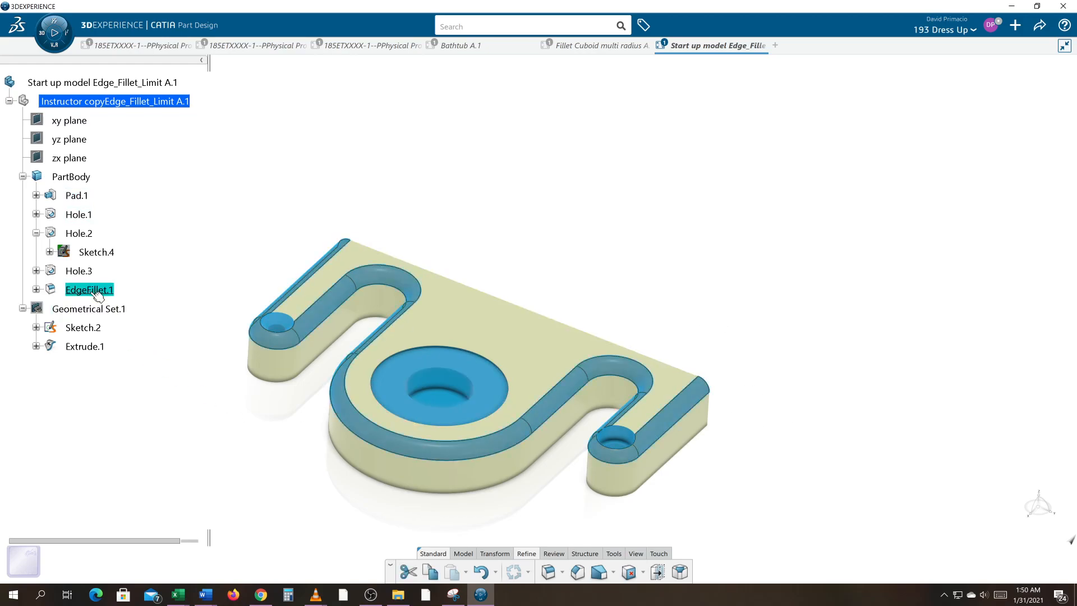
double_click(97, 294)
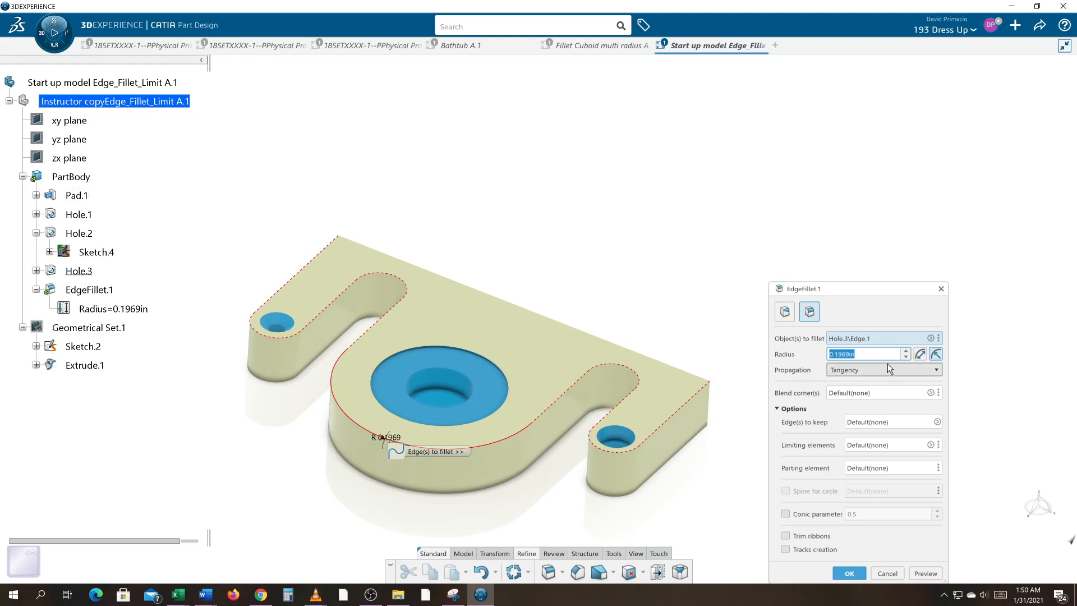
left_click(421, 477)
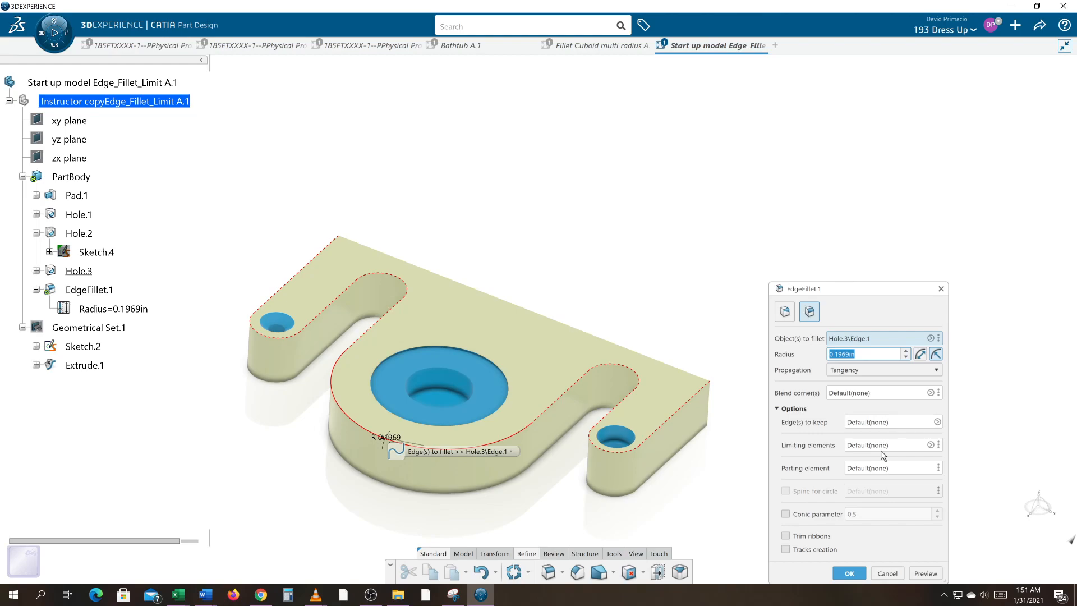
right_click(83, 366)
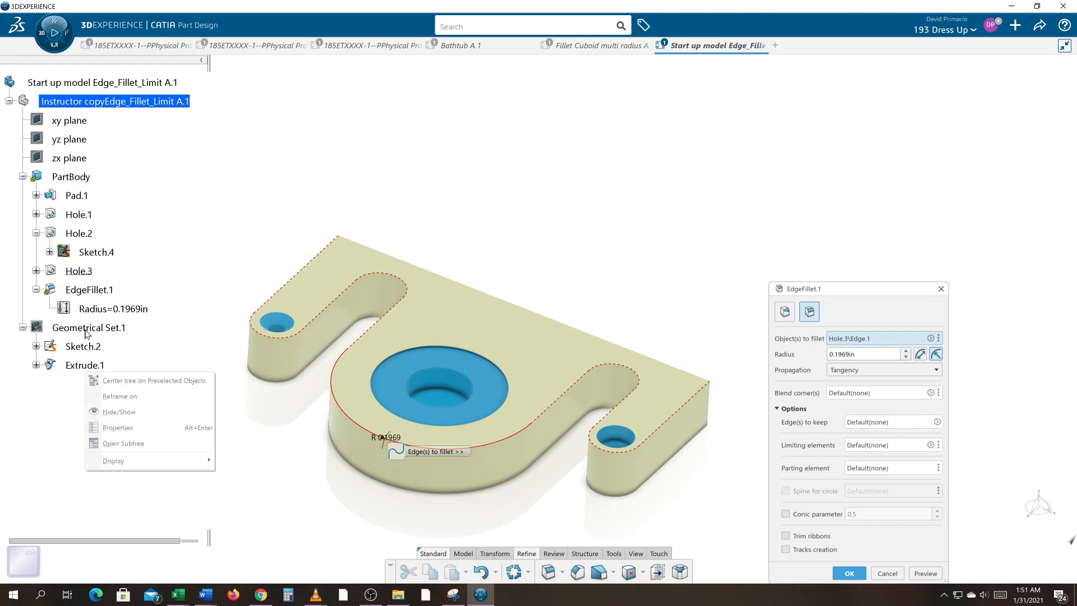
left_click(124, 413)
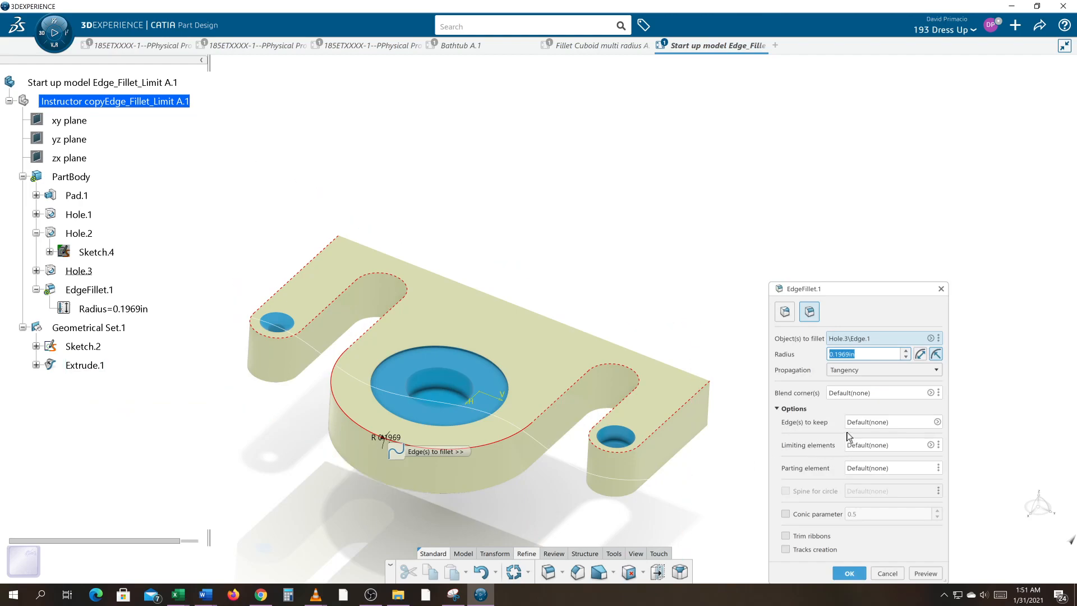
Try to limit the 0.1969 in outline fillet at the wavy Extrude.1 surface with the default side direction, and undo that change.
left_click(873, 449)
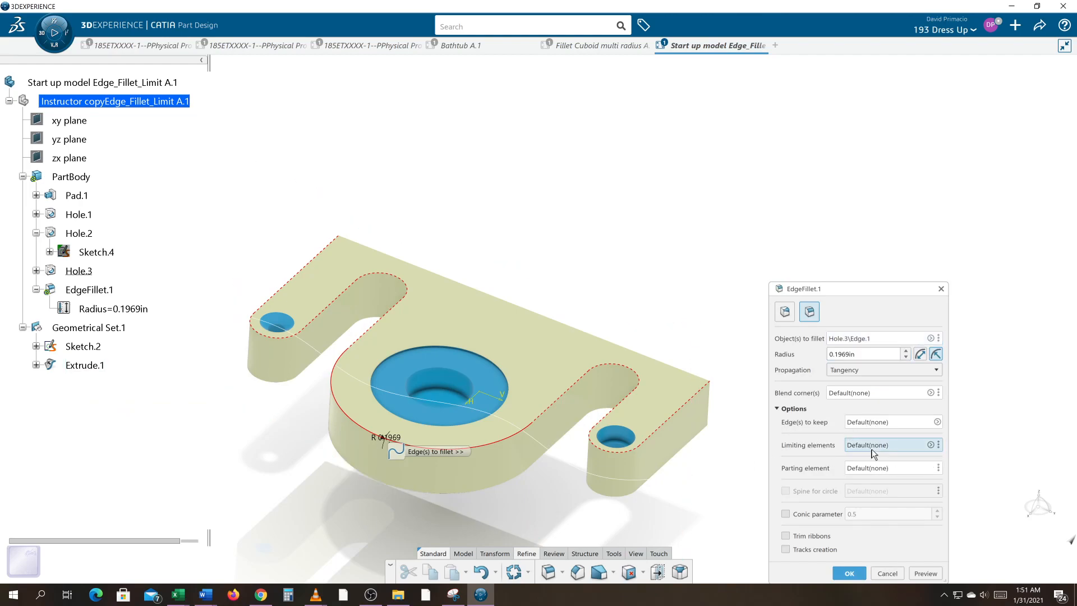
left_click(556, 491)
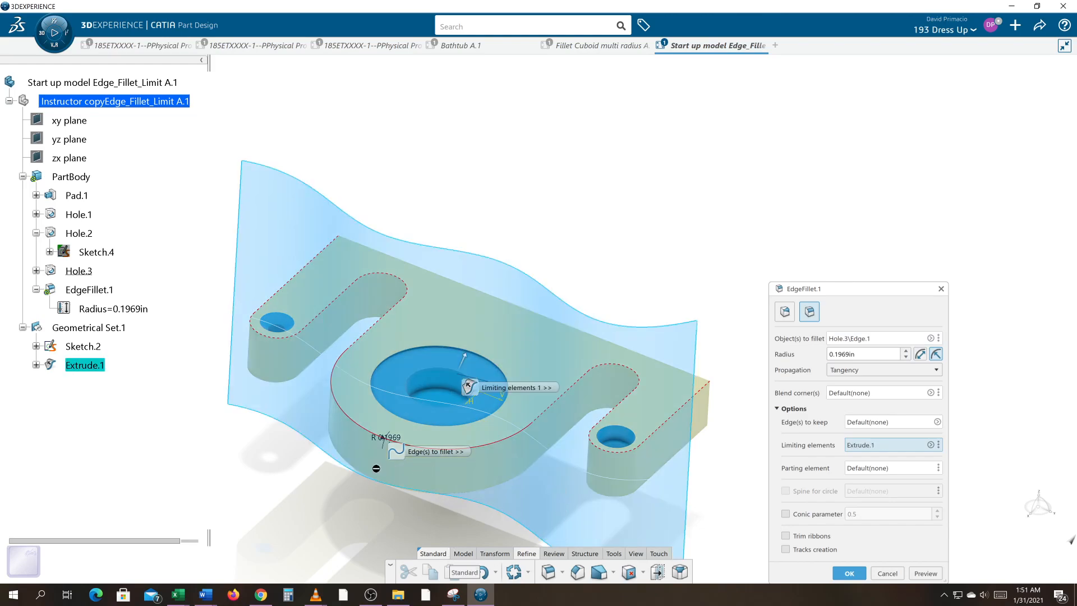
middle_click_drag(376, 467, 432, 335)
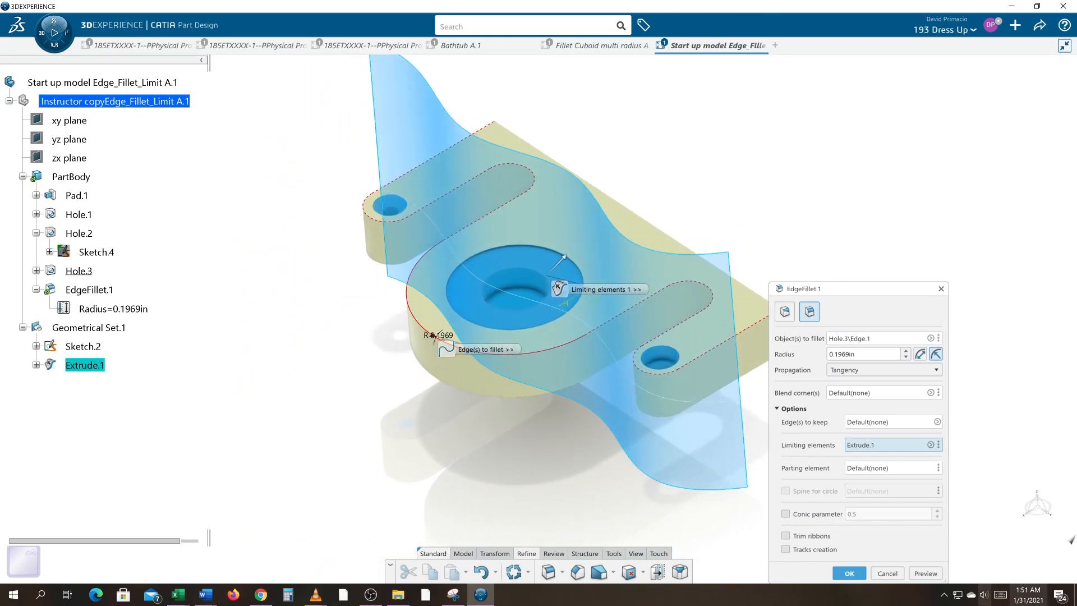
left_click(927, 573)
middle_click_drag(604, 522, 550, 321)
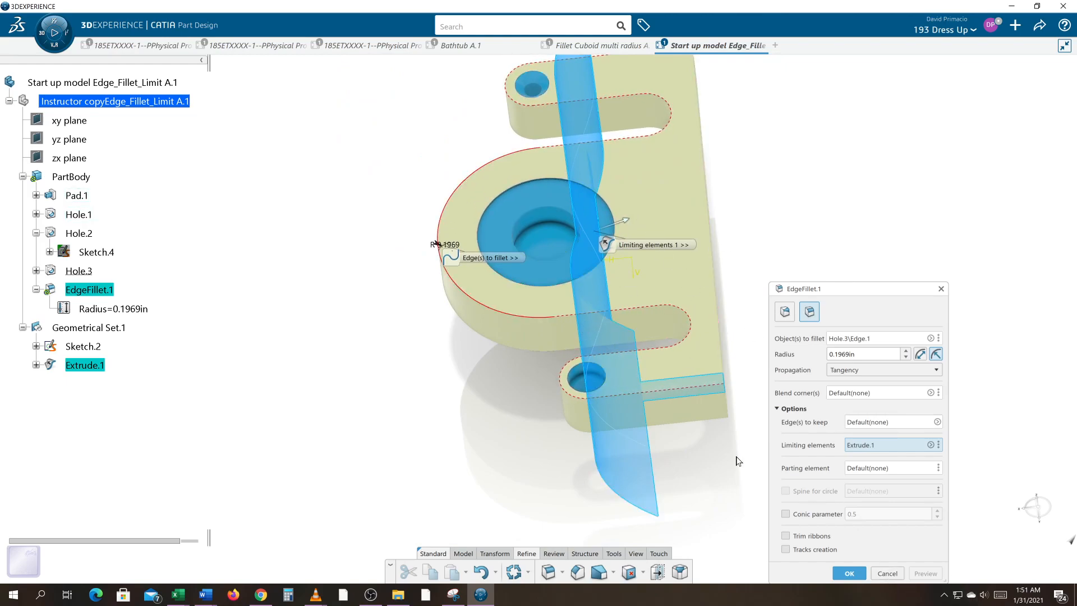
left_click(848, 572)
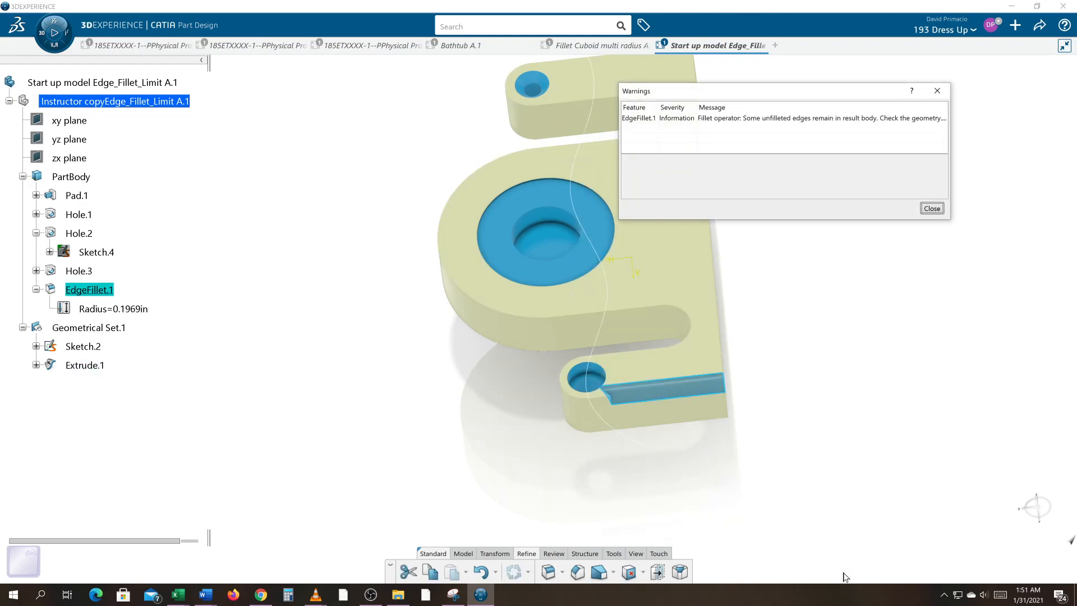
left_click(931, 209)
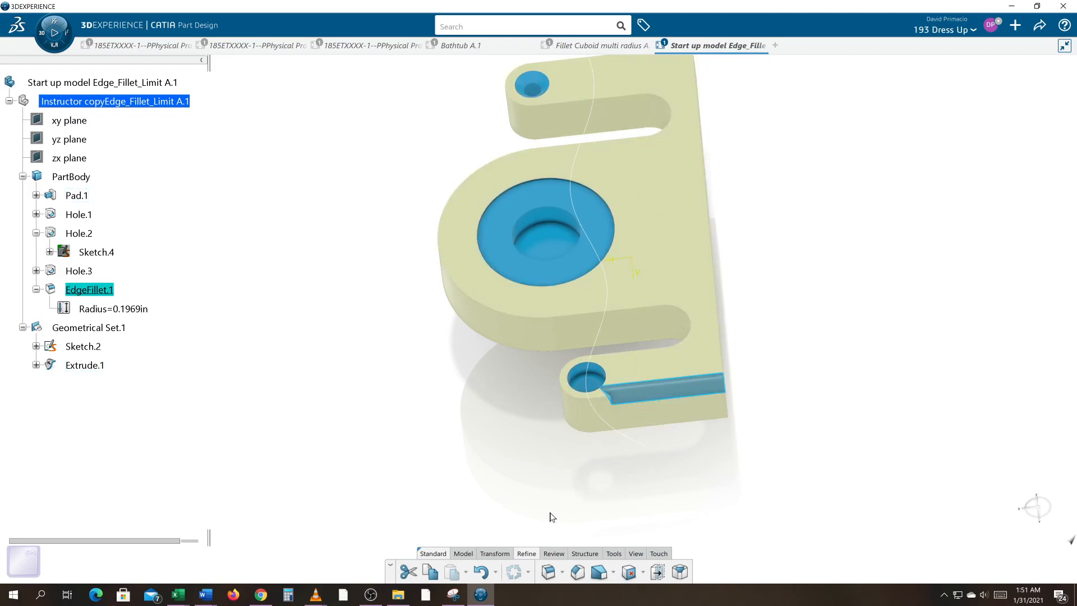
key("ctrl+z")
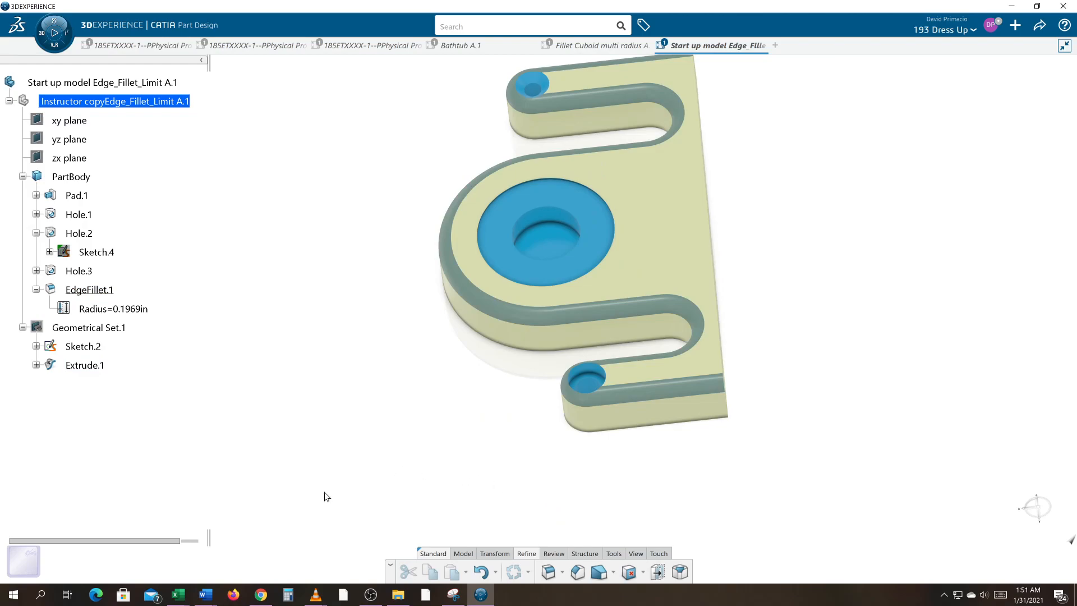
Limit the 0.1969 in outline fillet with the Extrude.1 surface, reversing the kept side toward the large rounded end.
left_click(101, 290)
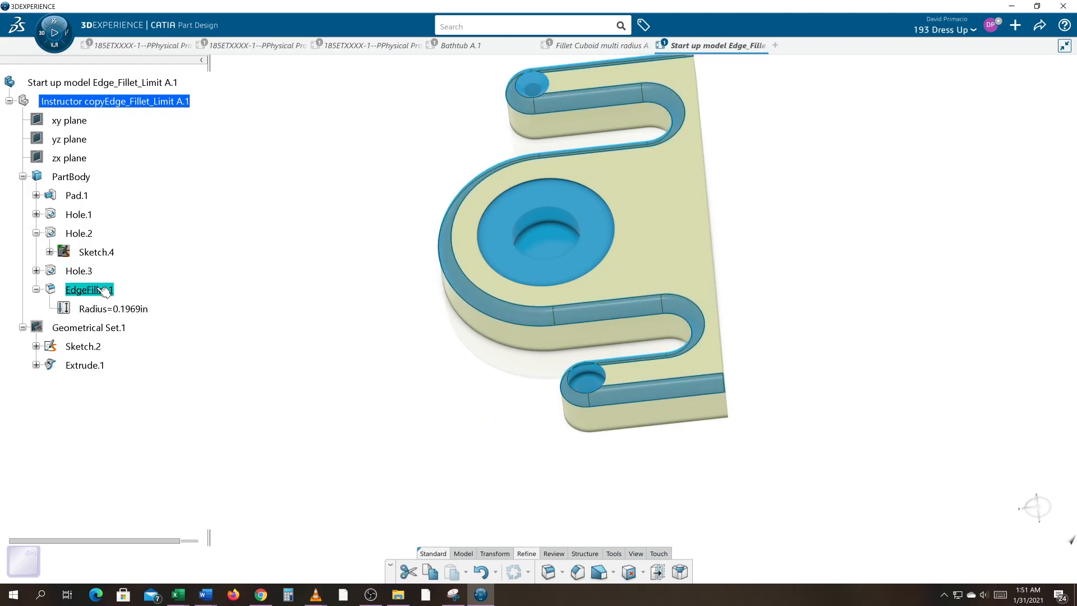
double_click(97, 289)
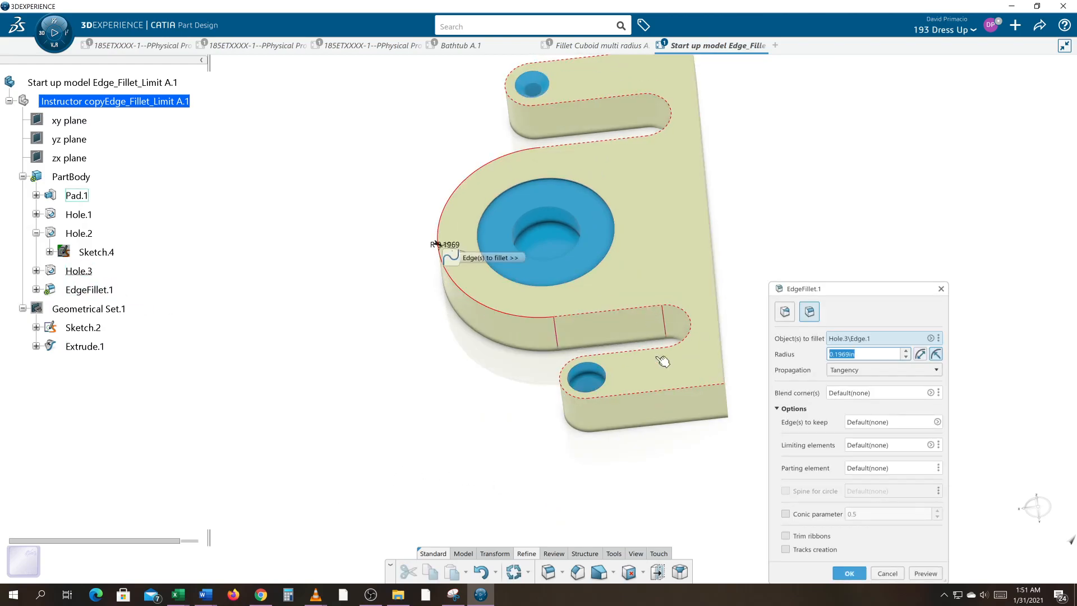
left_click(862, 448)
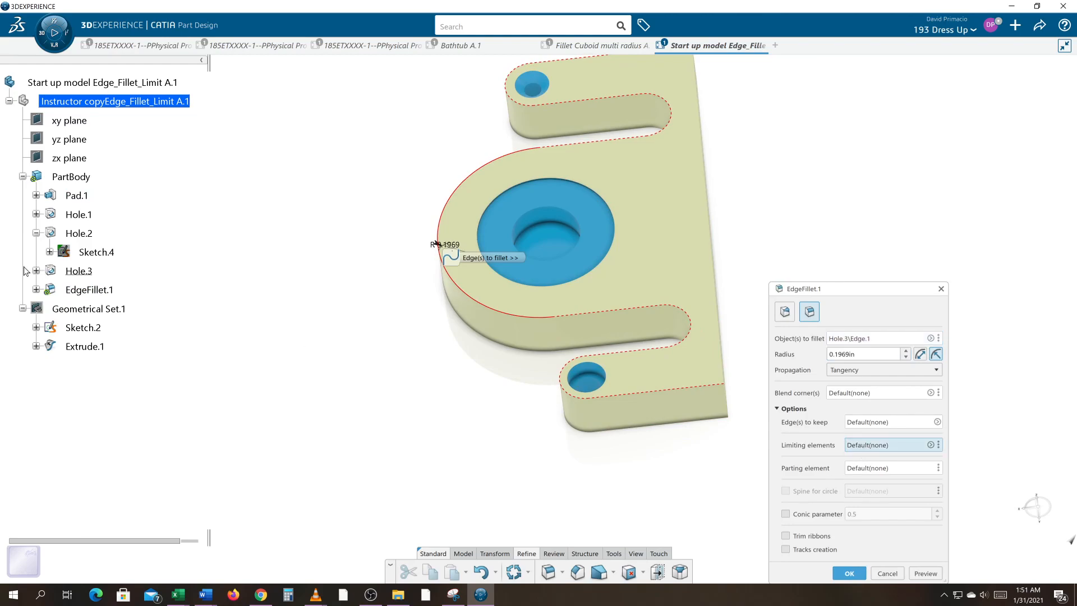
left_click(85, 347)
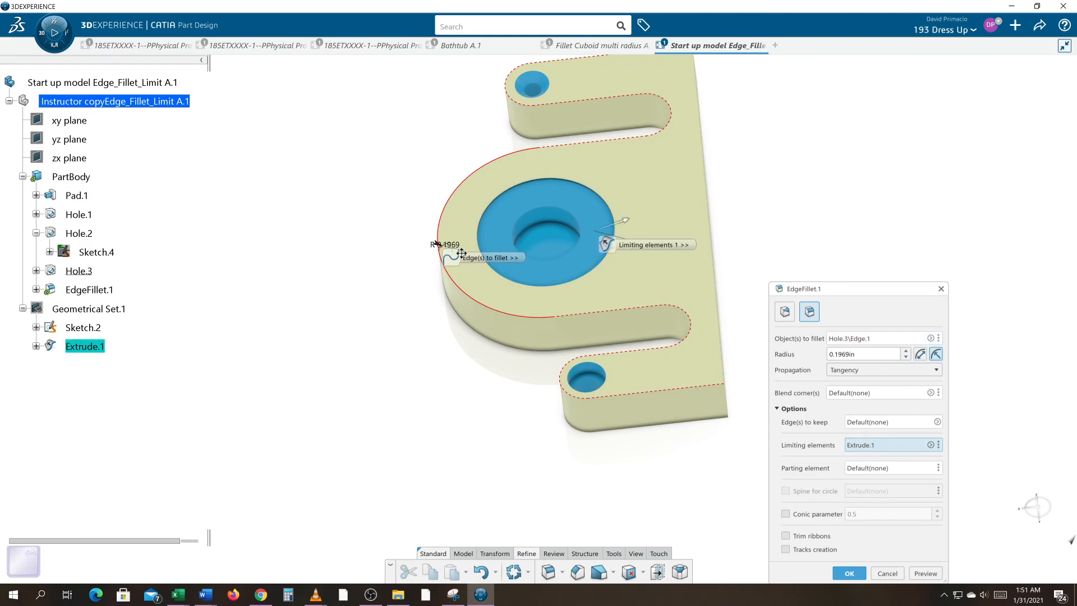
left_click(635, 227)
left_click(926, 574)
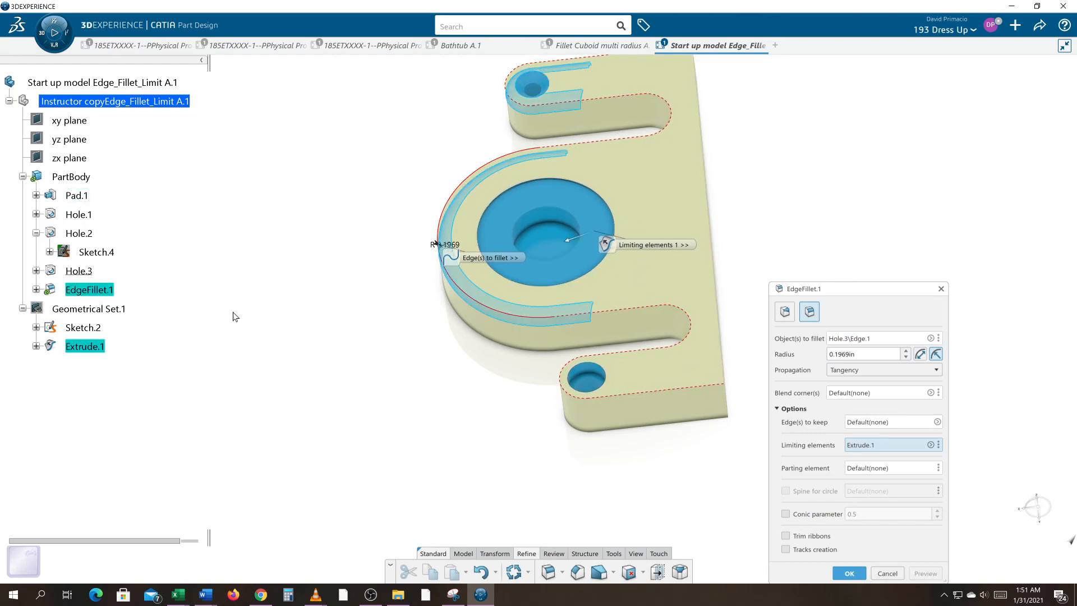
middle_click_drag(340, 335, 696, 490)
left_click(849, 573)
left_click(490, 414)
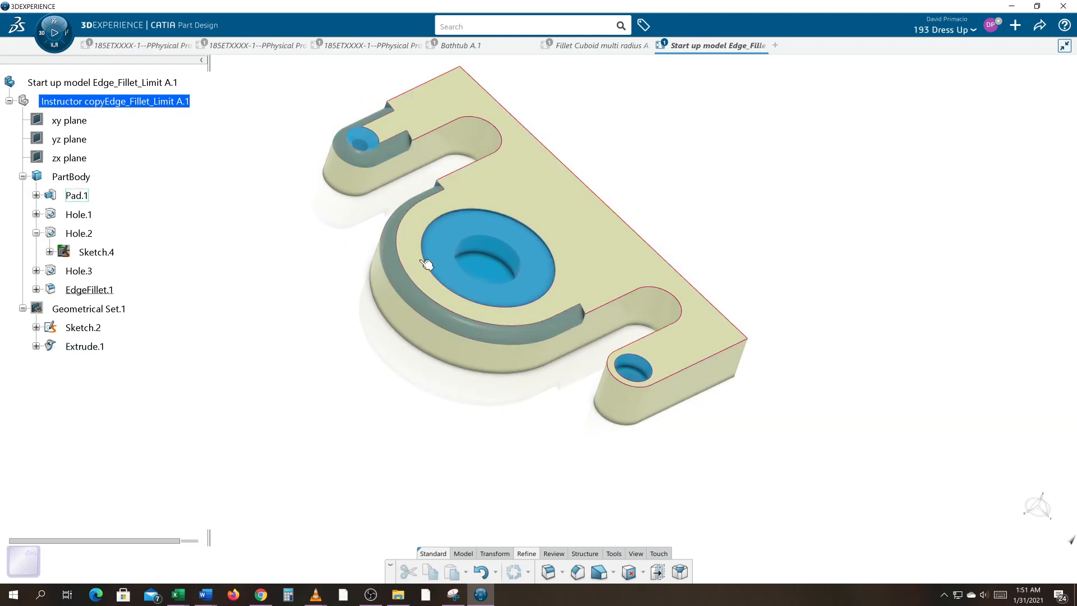
middle_click_drag(502, 345, 375, 332)
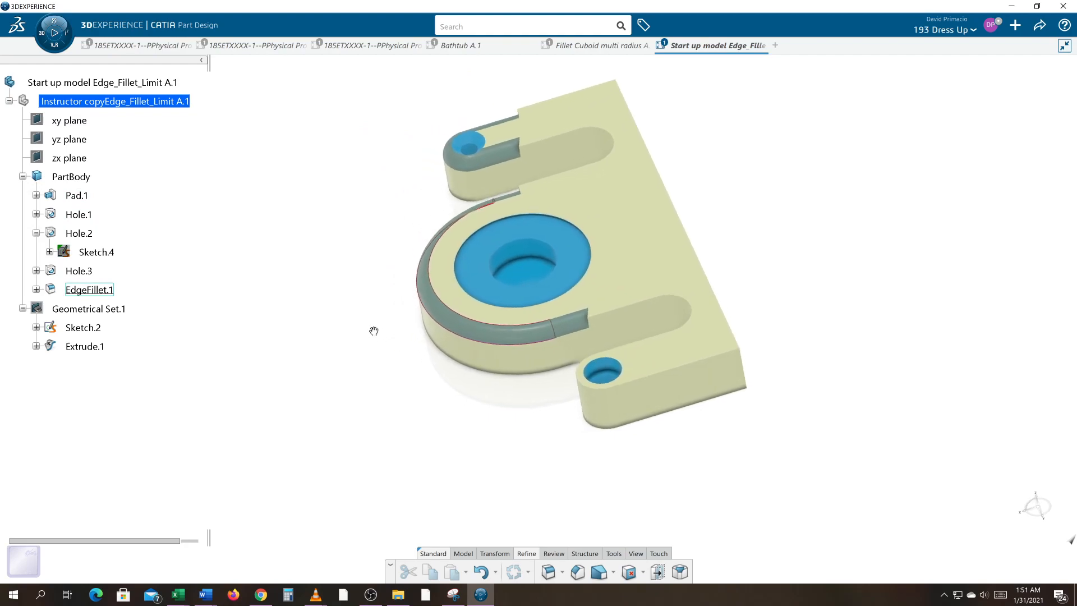
Show Geometrical Set.1 and examine where the Extrude.1 surface crosses the plate's arms and ends the fillet.
left_click(85, 346)
right_click(93, 309)
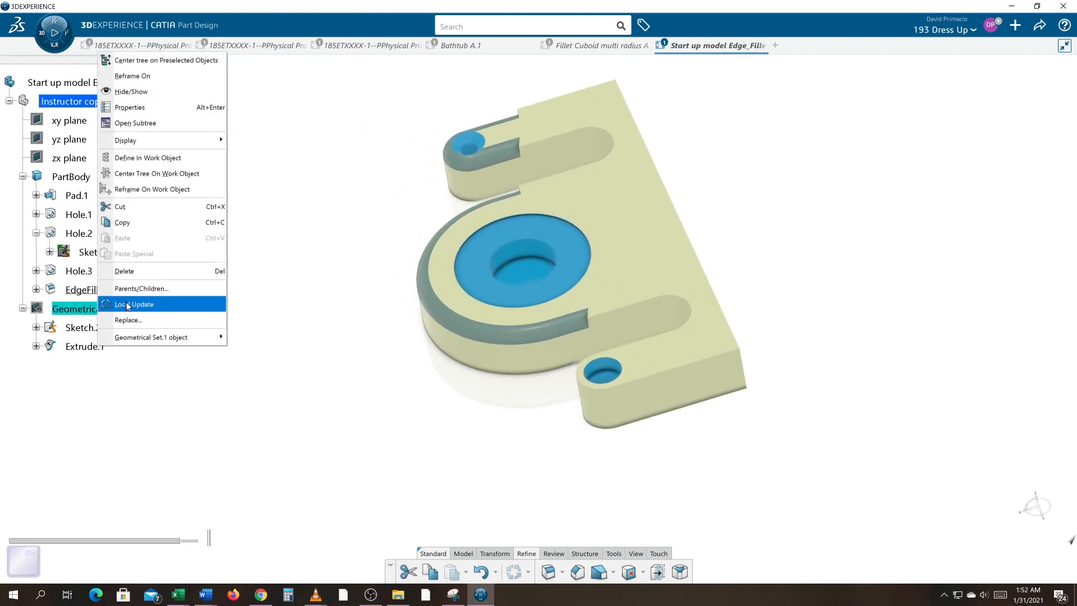
left_click(160, 91)
middle_click_drag(371, 394, 449, 385)
middle_click_drag(606, 355, 370, 356)
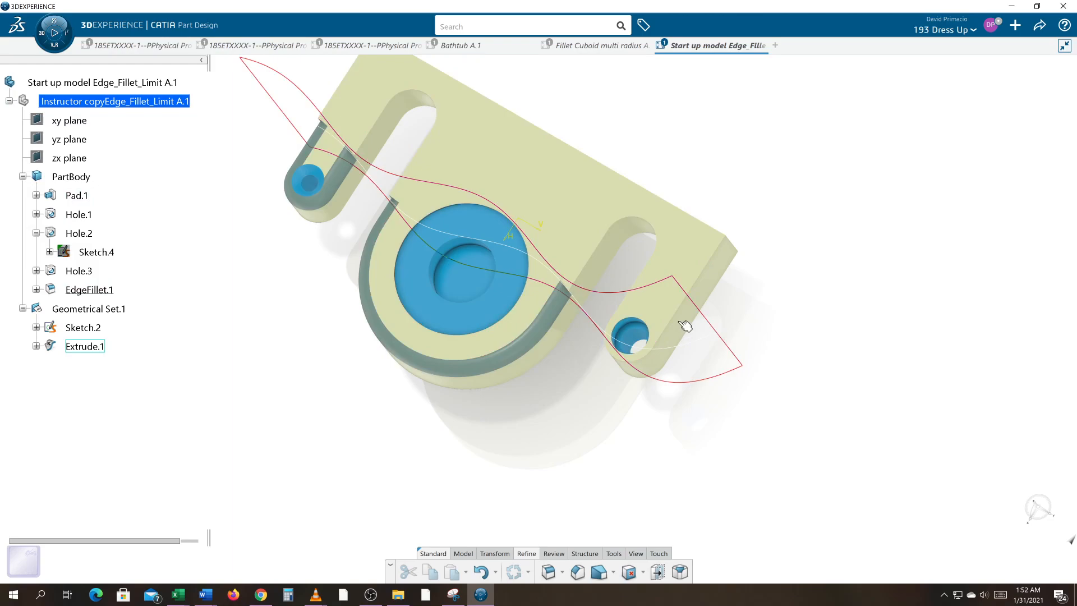
middle_click_drag(571, 385, 494, 466)
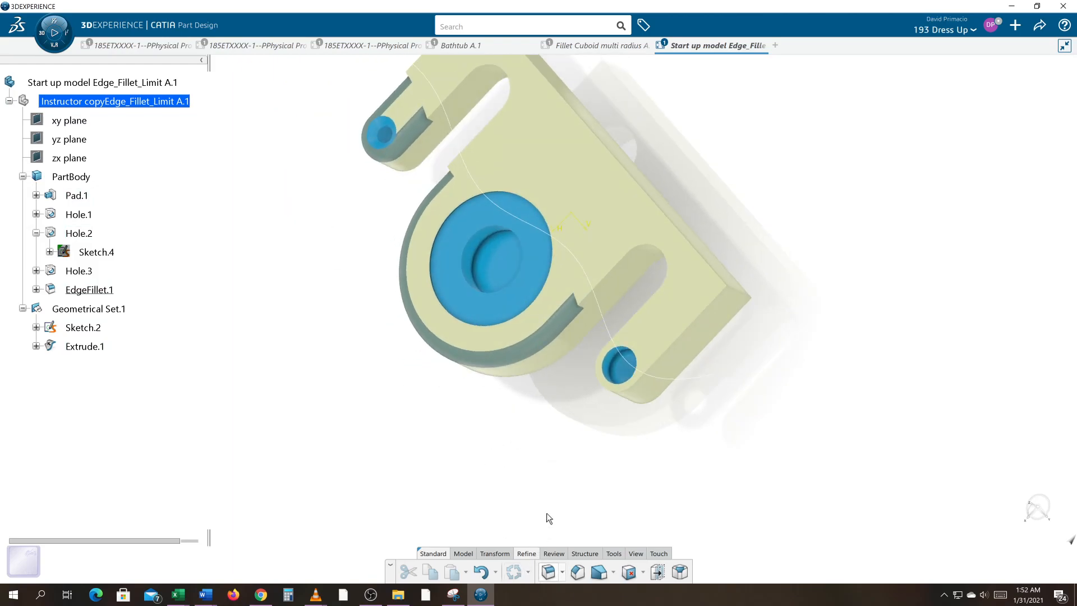
Try a 0.1969 in edge fillet on the unfilleted arm's rounded top edge, limited by Extrude.1 with the kept side reversed.
middle_click_drag(439, 491, 426, 459)
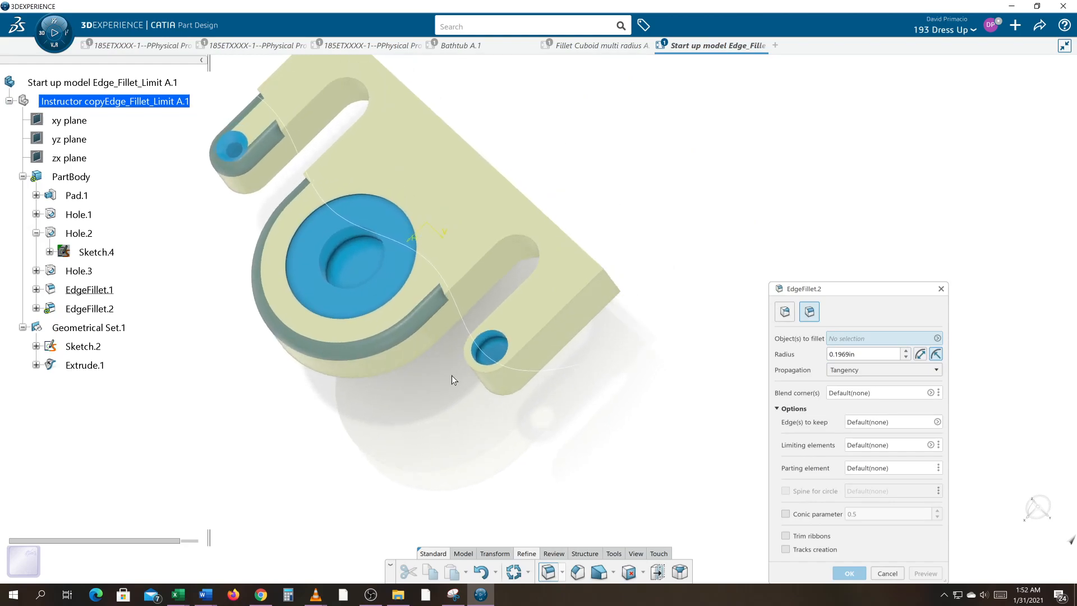
left_click(477, 371)
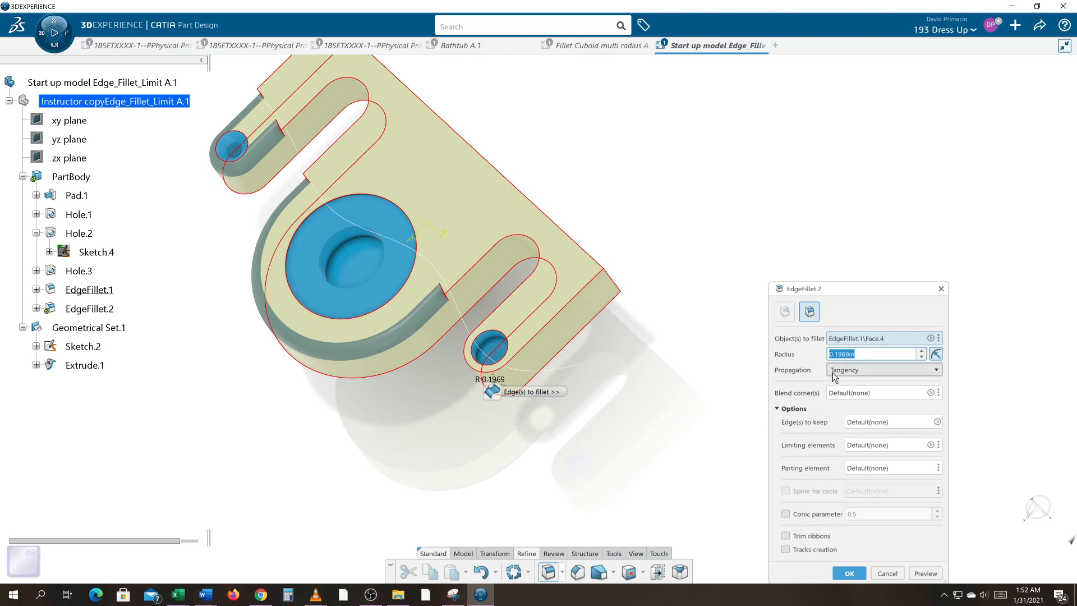
key("Escape")
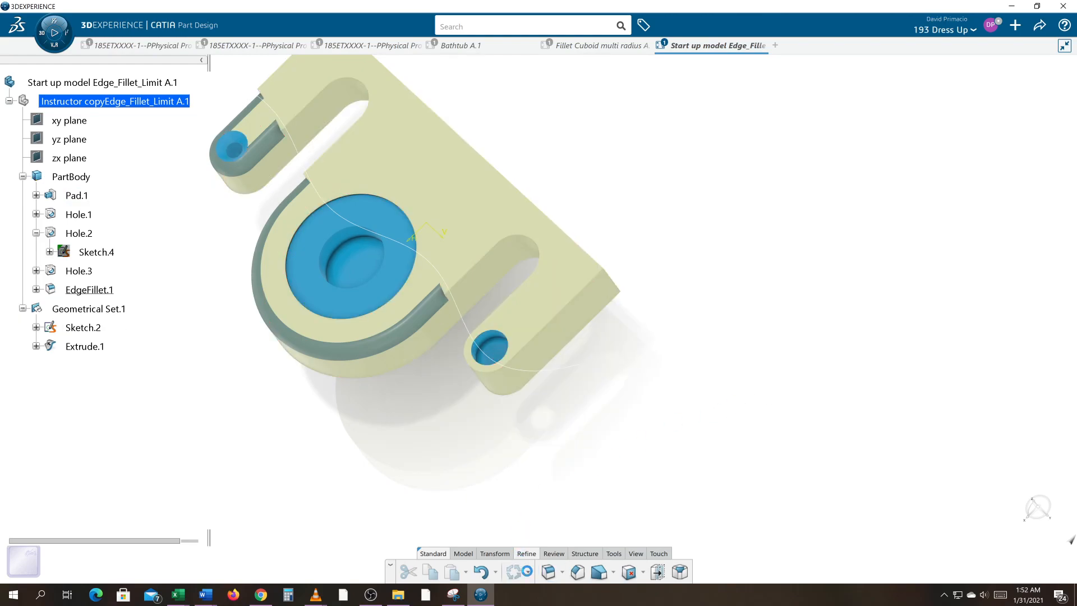
left_click(515, 570)
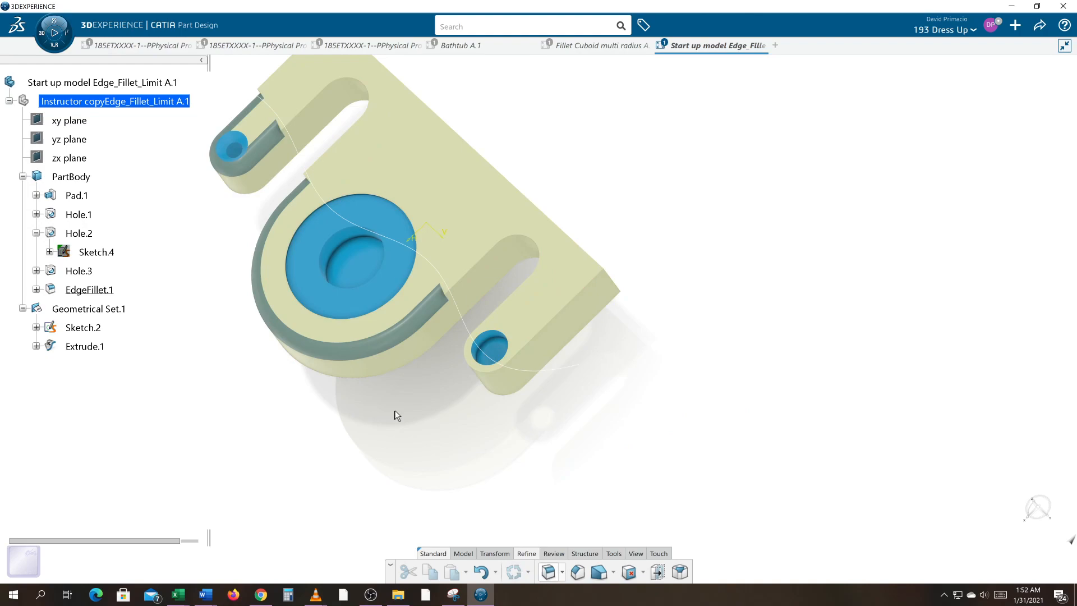
left_click(475, 367)
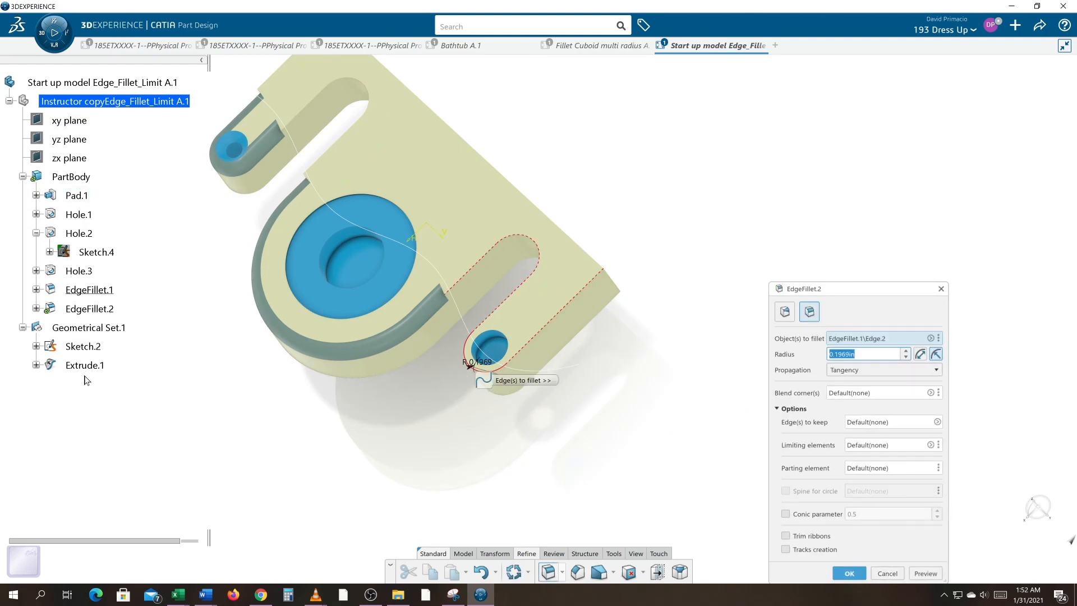
left_click(874, 446)
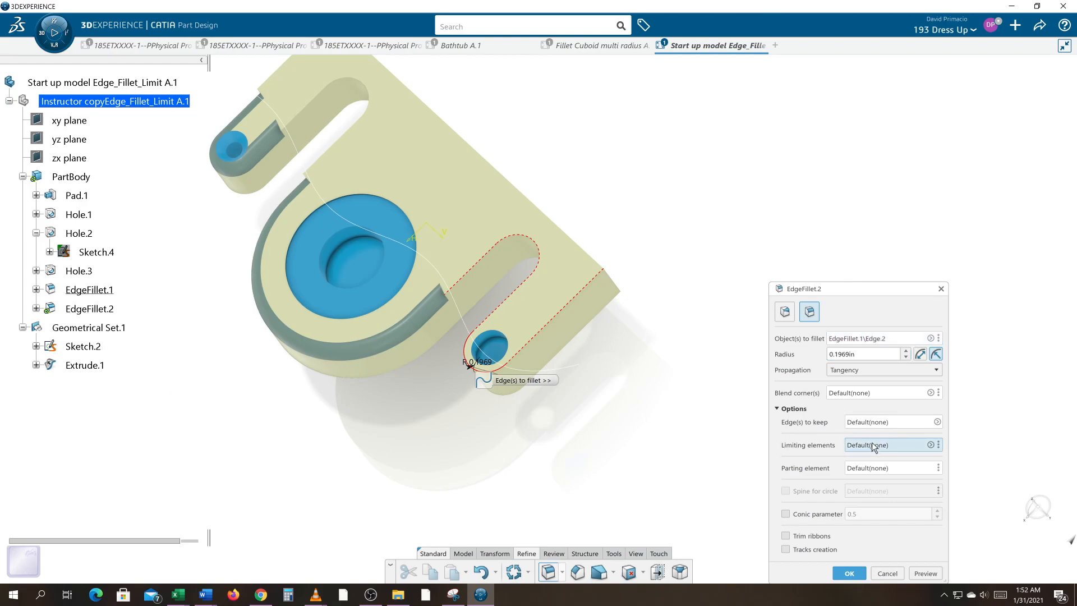
left_click(84, 366)
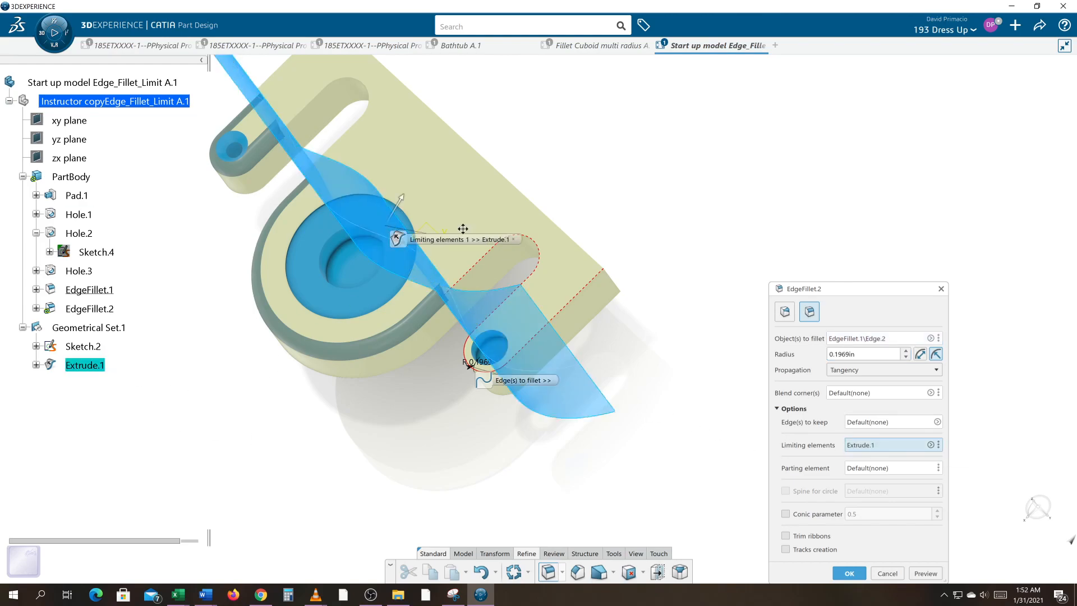
left_click(403, 196)
left_click(850, 573)
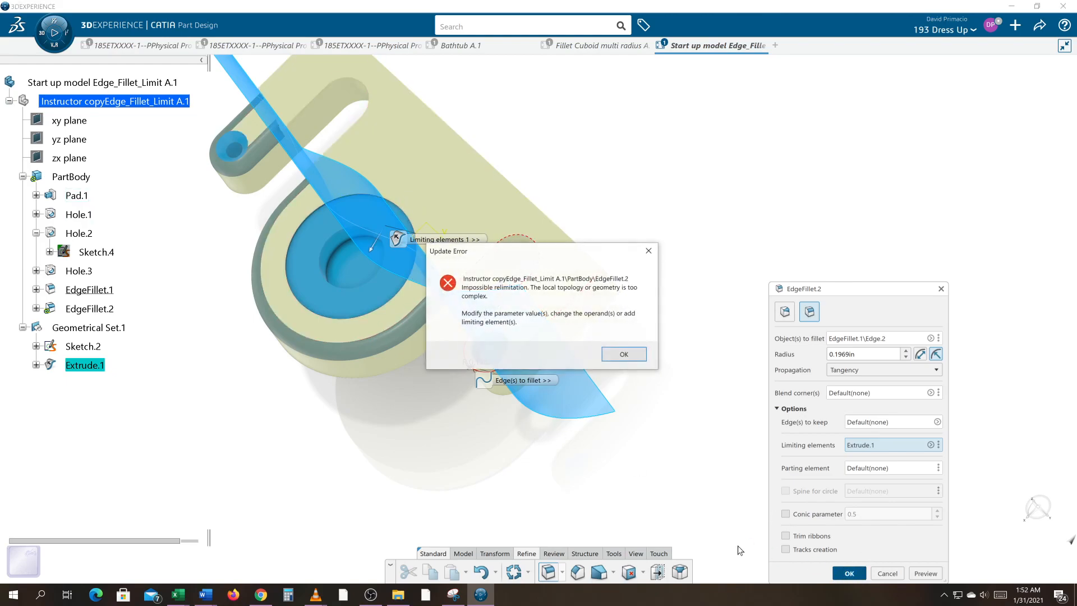
left_click(618, 353)
Try a 0.1 in radius for the Extrude.1-limited fillet on the unfilleted arm's rounded top edge and preview it.
middle_click_drag(434, 453, 414, 521)
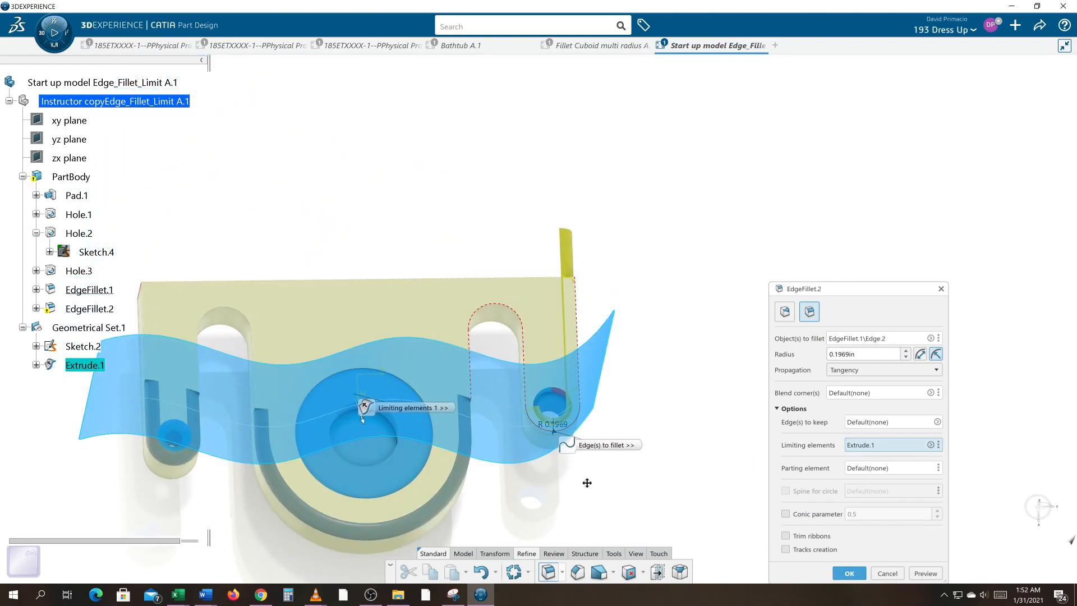
middle_click_drag(587, 483, 585, 475)
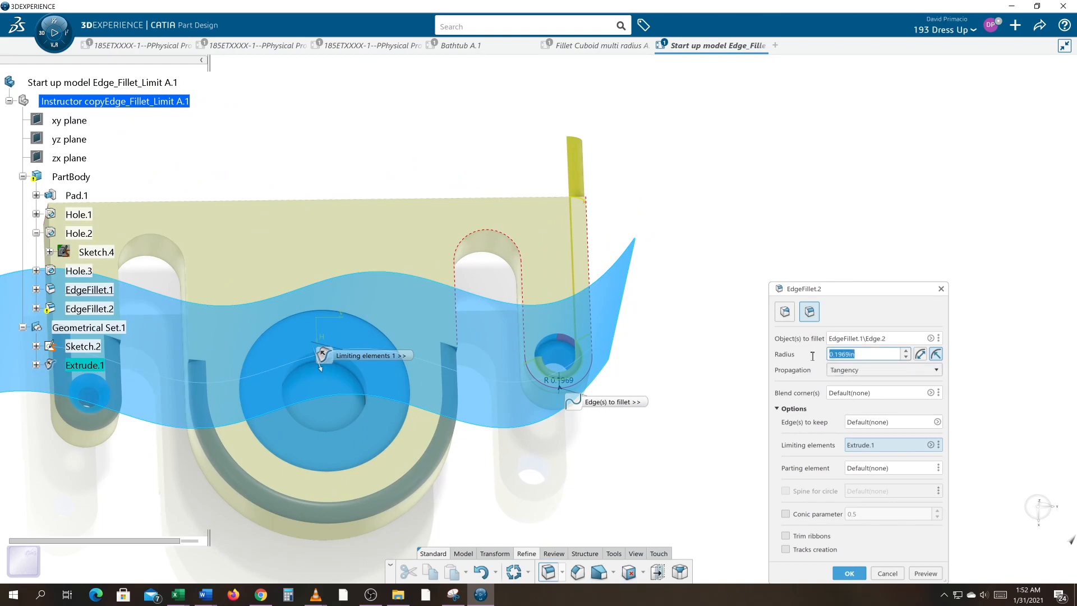
type(".")
left_click(920, 575)
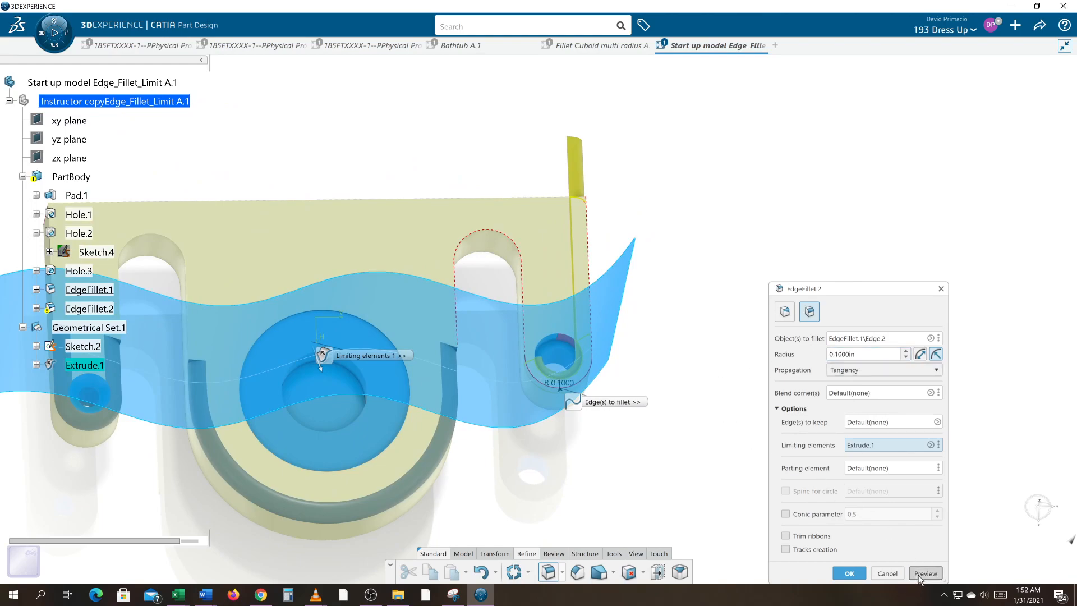
middle_click_drag(544, 472, 409, 399)
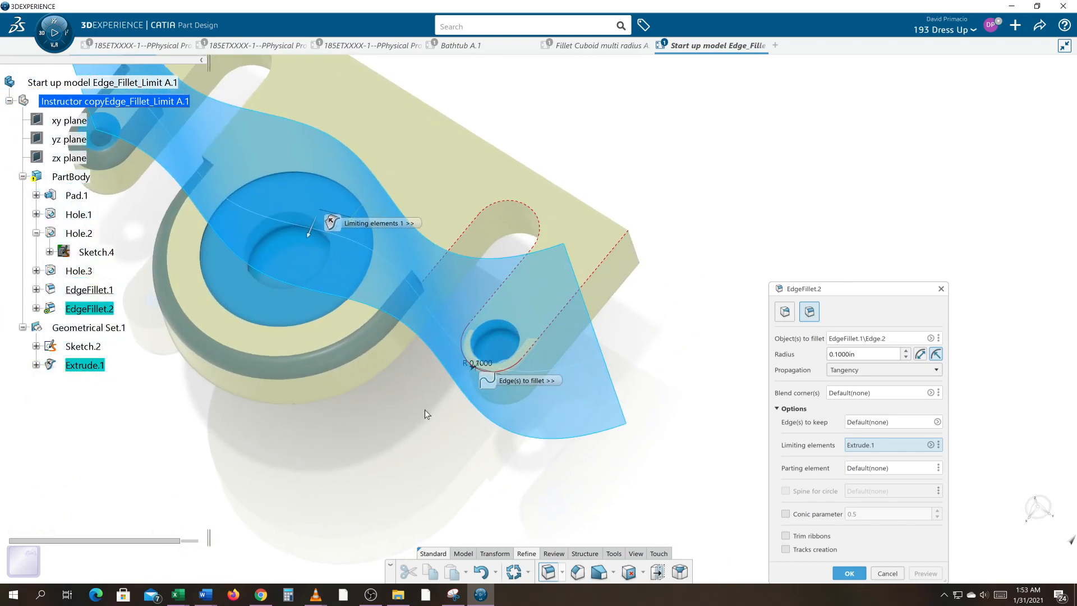
middle_click_drag(444, 444, 293, 479)
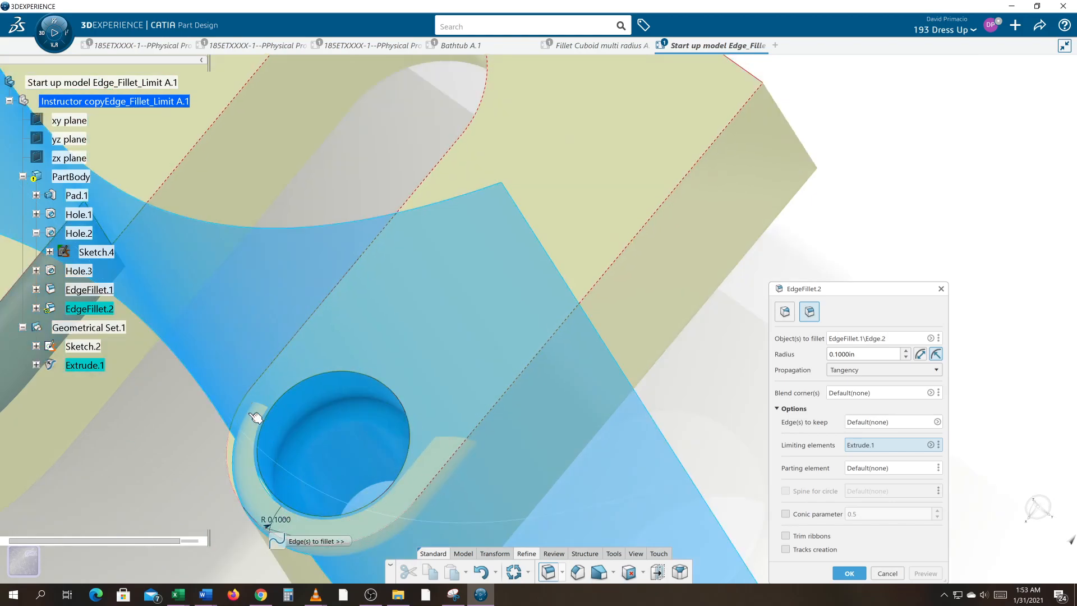
middle_click_drag(306, 468, 415, 372)
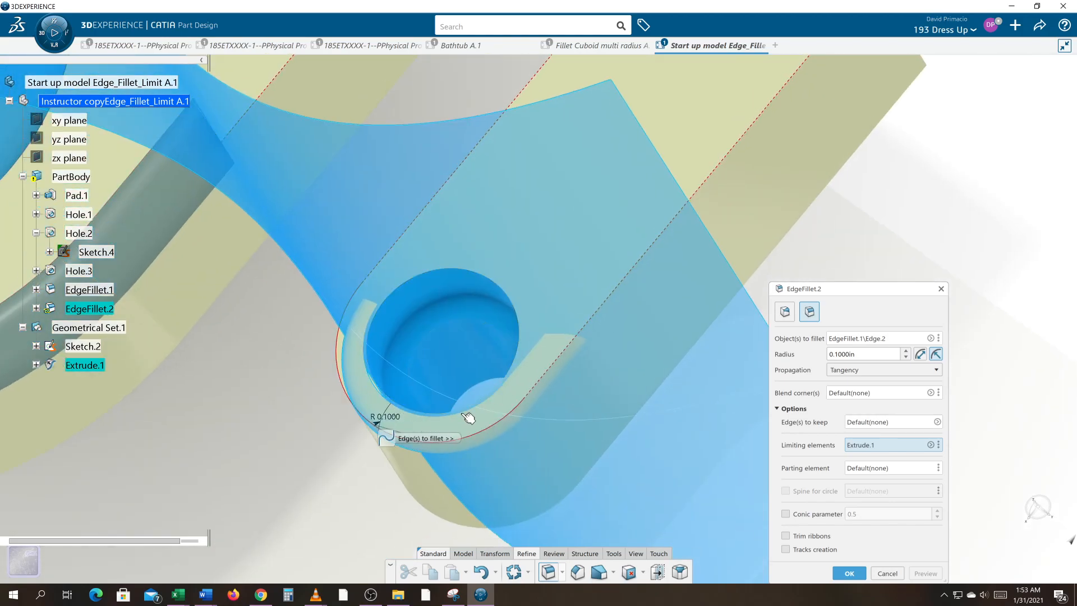
Try a 0.625 in radius for the limited arm-end fillet, and cancel the fillet.
double_click(873, 354)
type(".625")
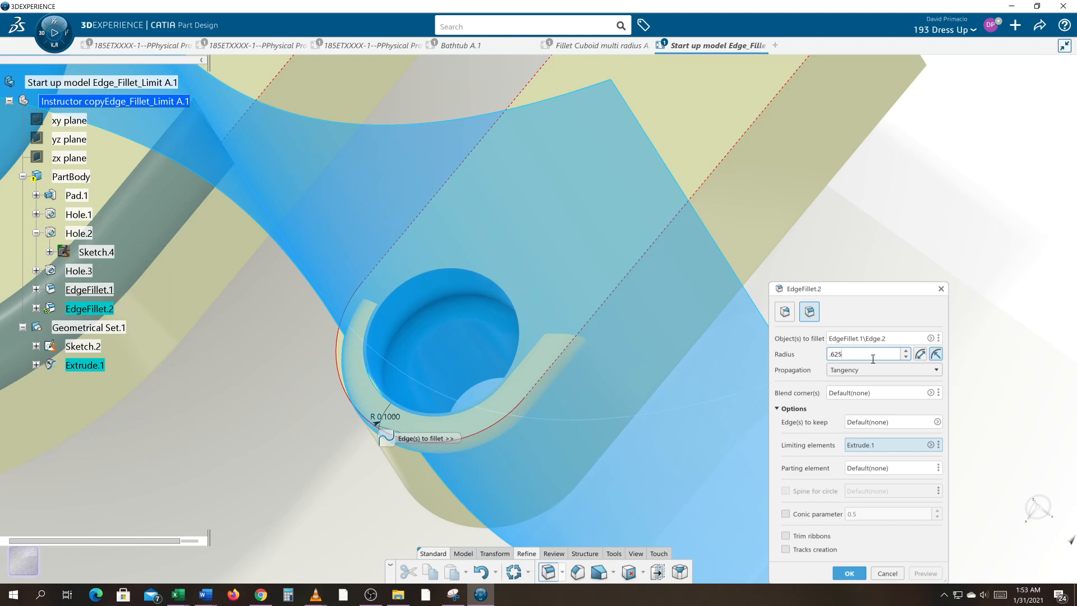
key("Tab")
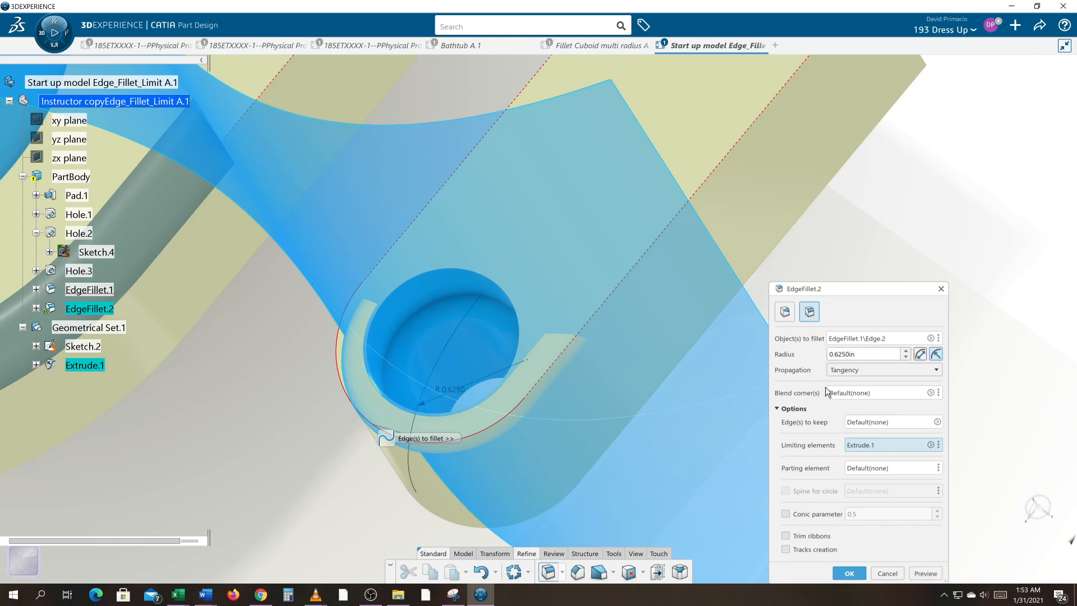
left_click(920, 574)
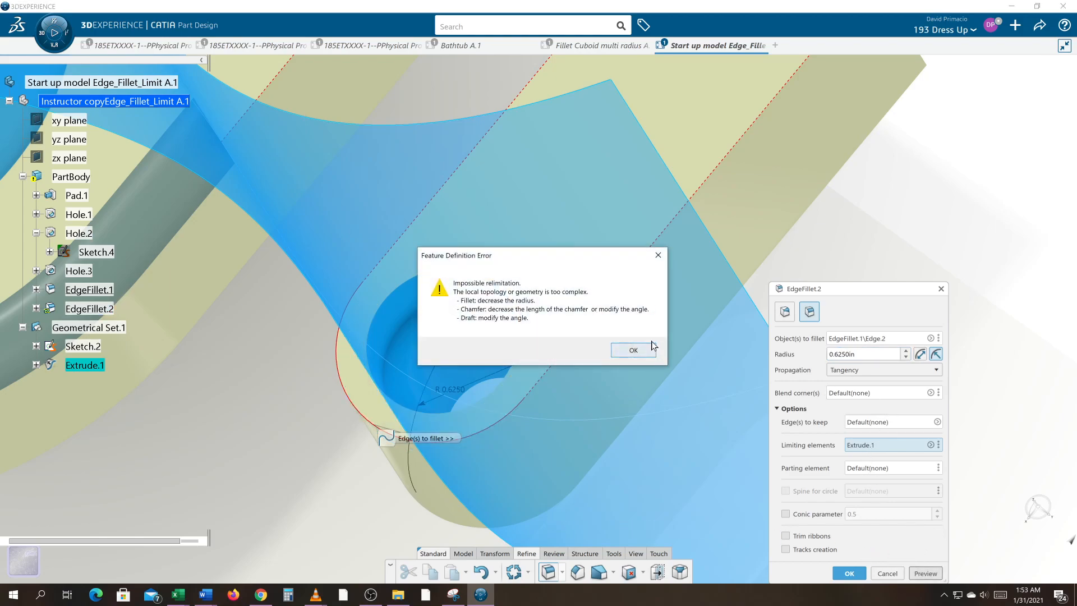
left_click(633, 351)
middle_click_drag(301, 444, 458, 514)
middle_click_drag(324, 507, 381, 506)
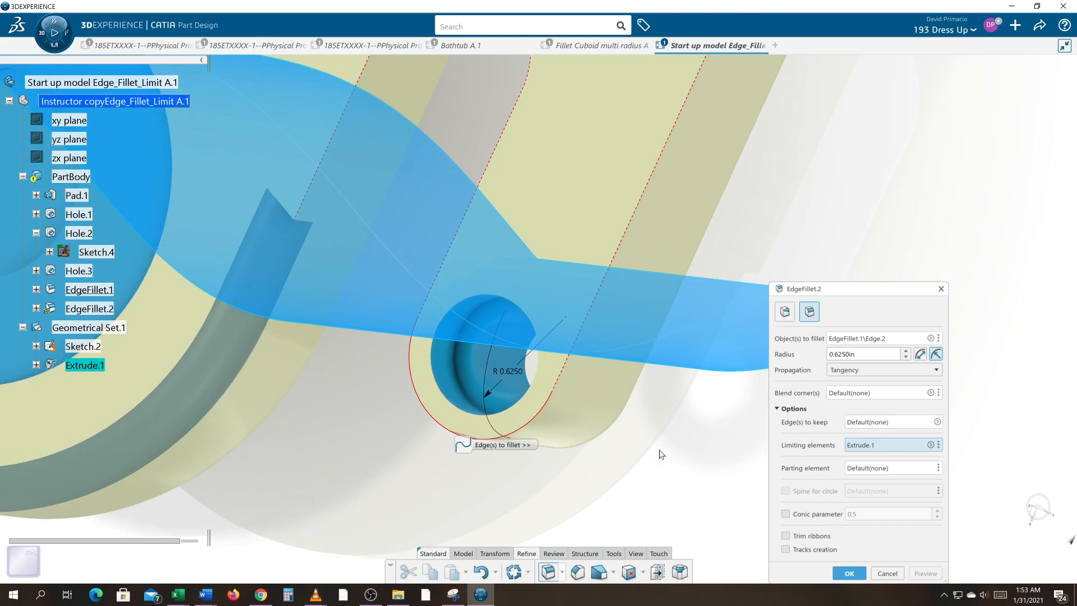
left_click(887, 573)
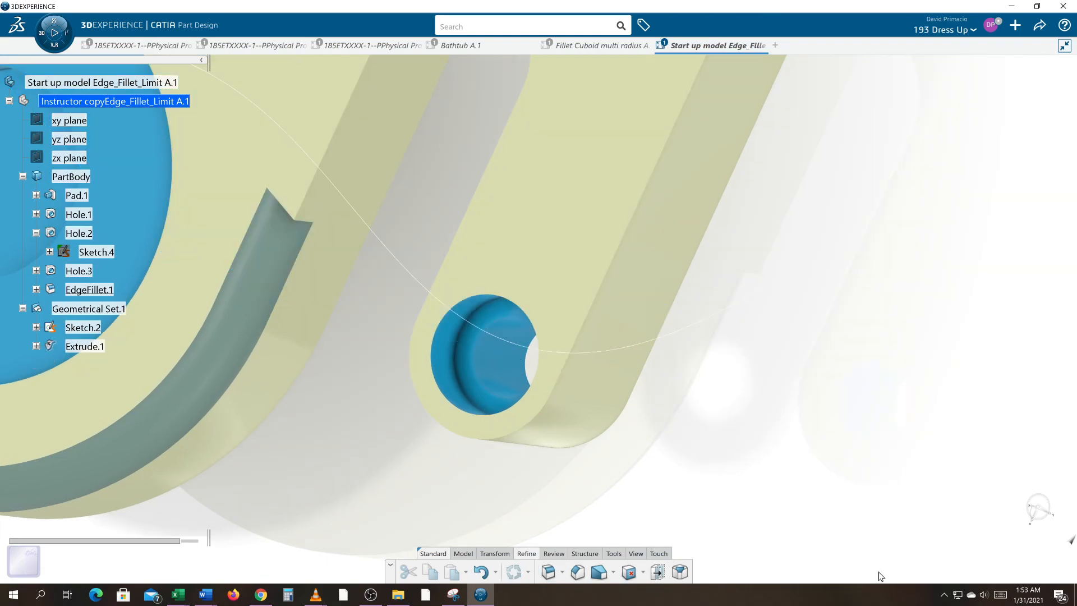
Apply a 0.1 in edge fillet with tangency propagation to the unfilleted arm's rounded top edge and preview it.
left_click(549, 572)
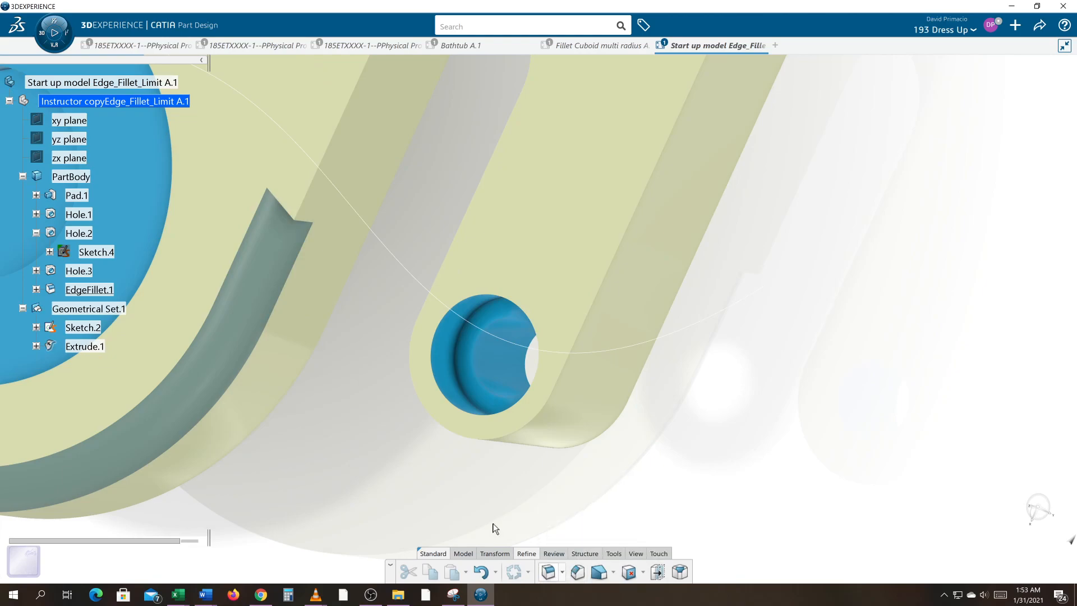
left_click(461, 439)
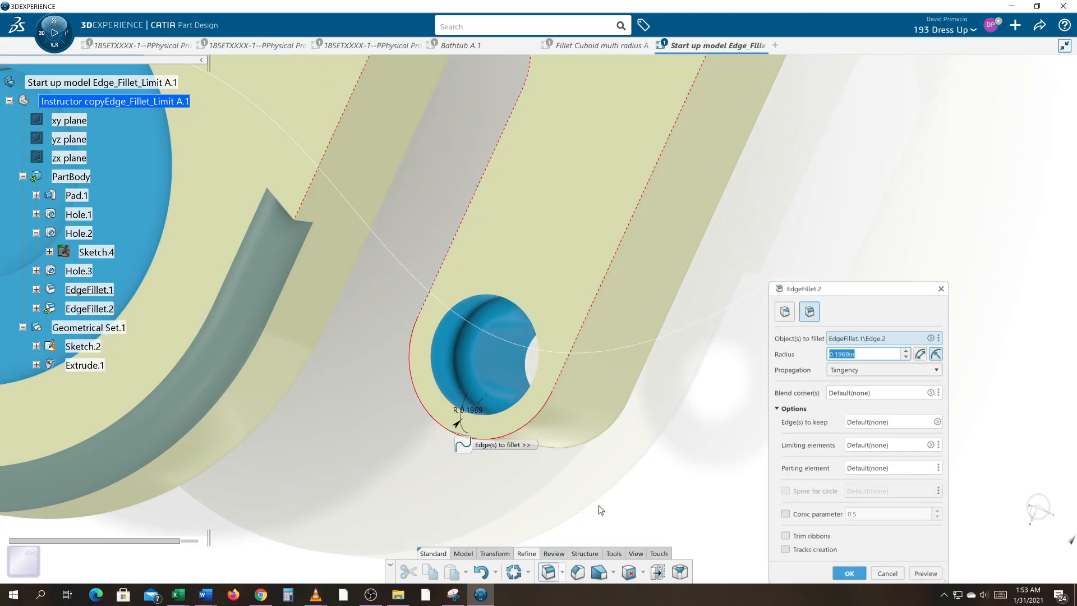
type(".1")
key("Return")
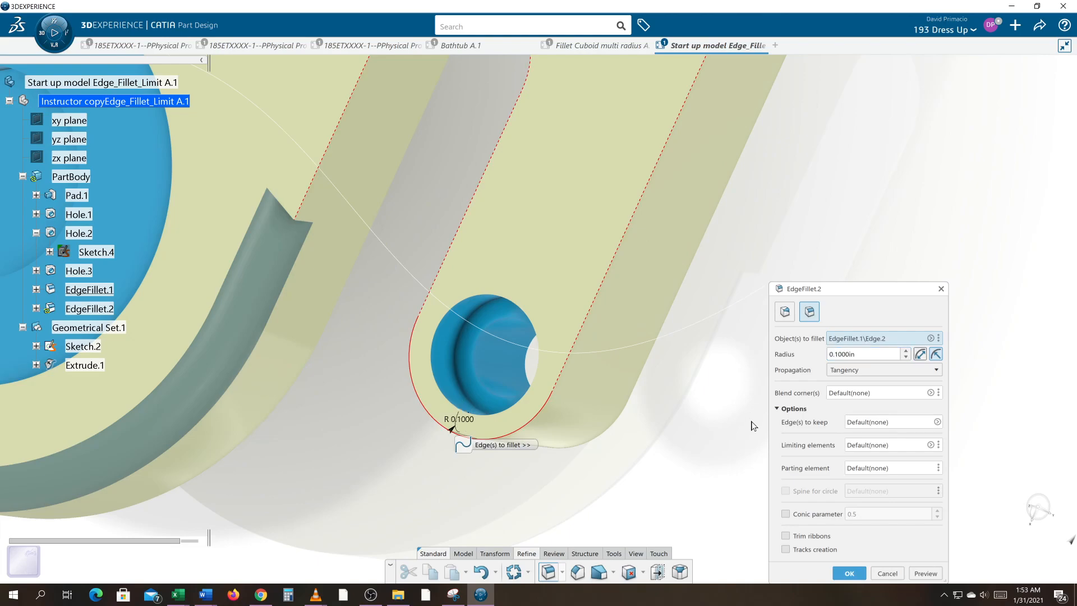
left_click(914, 576)
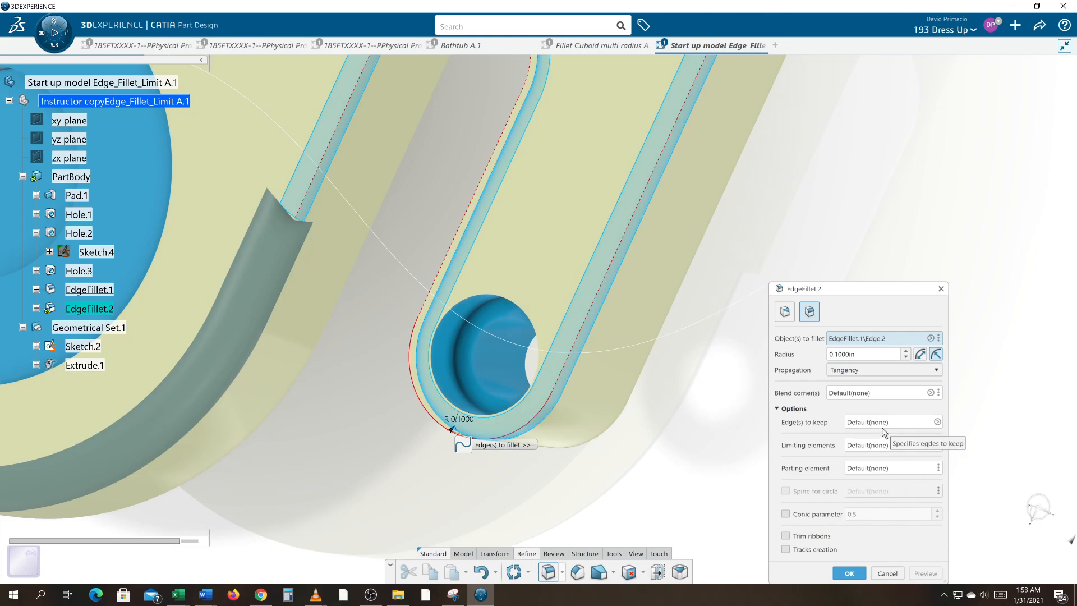
Limit the 0.1 in arm fillet with the Extrude.1 surface, reversing the kept side toward the arm's rounded end, and finish the fillet.
left_click(879, 447)
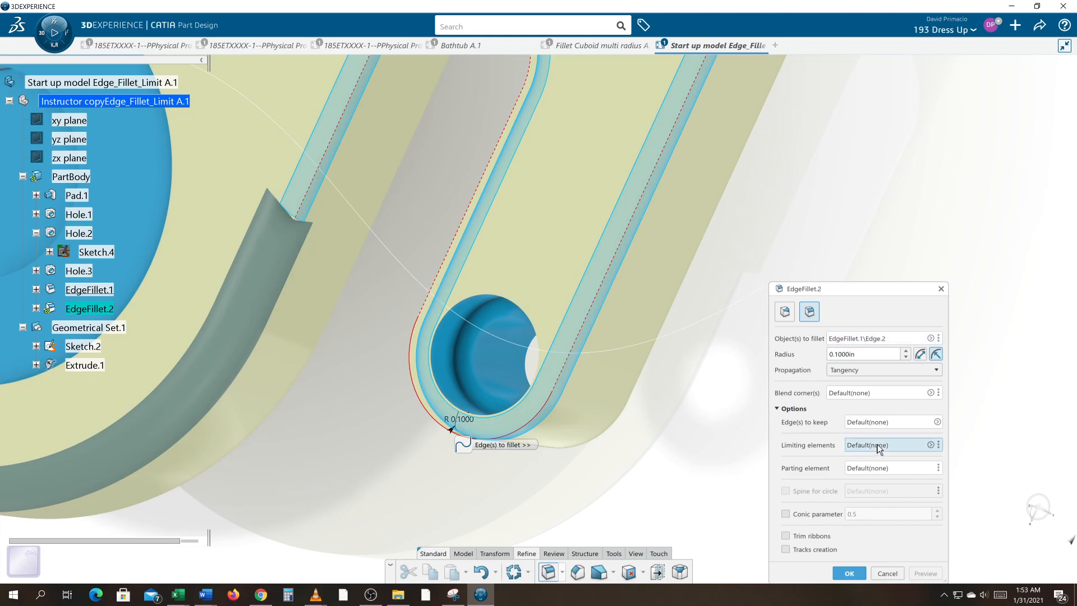
left_click(420, 246)
middle_click_drag(416, 314, 349, 269)
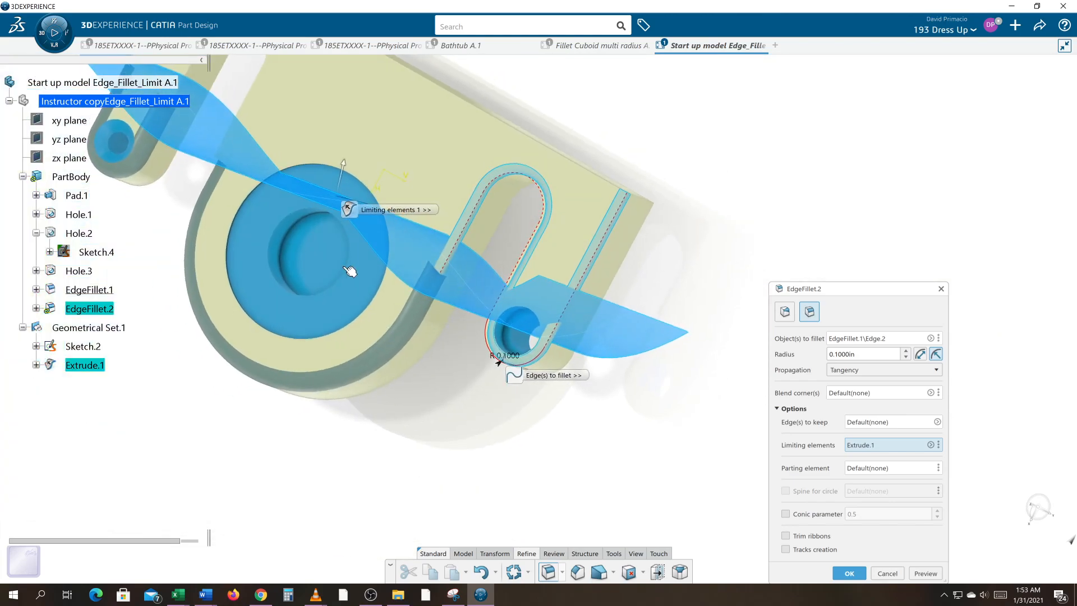
left_click(345, 163)
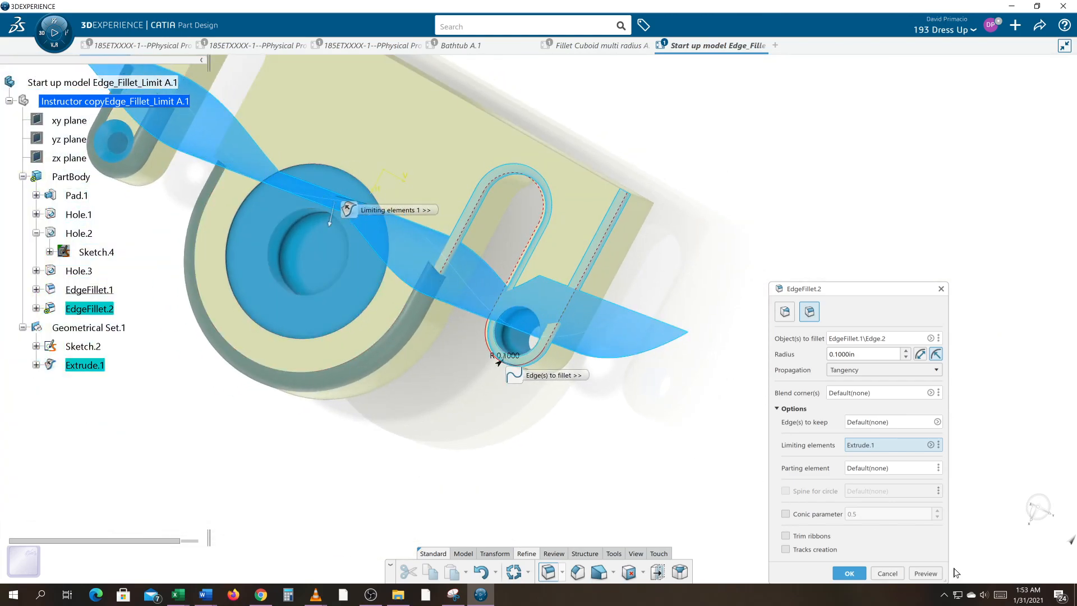
left_click(925, 573)
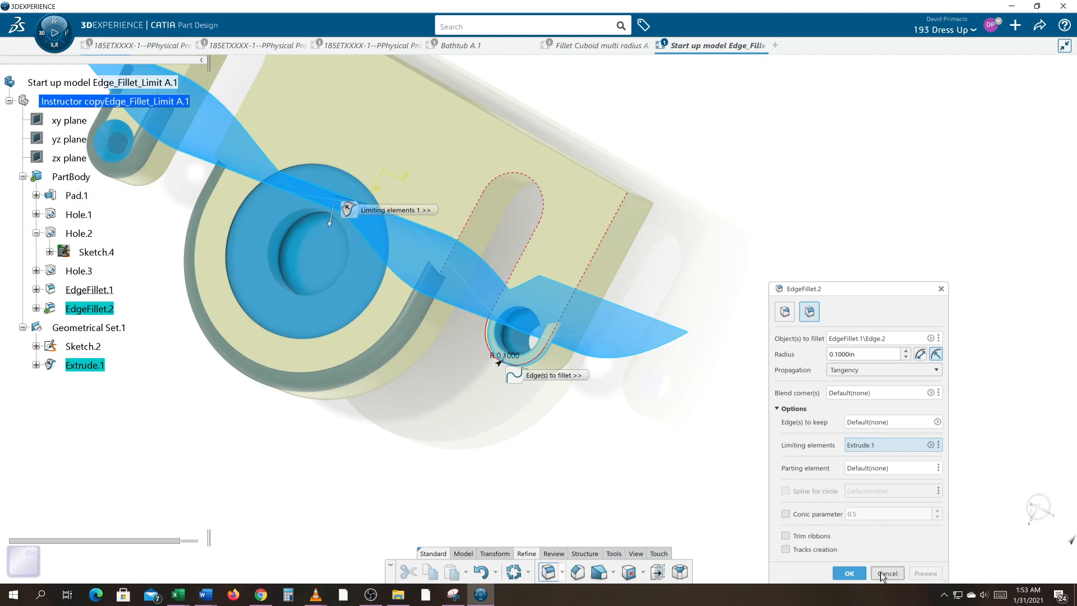
left_click(856, 574)
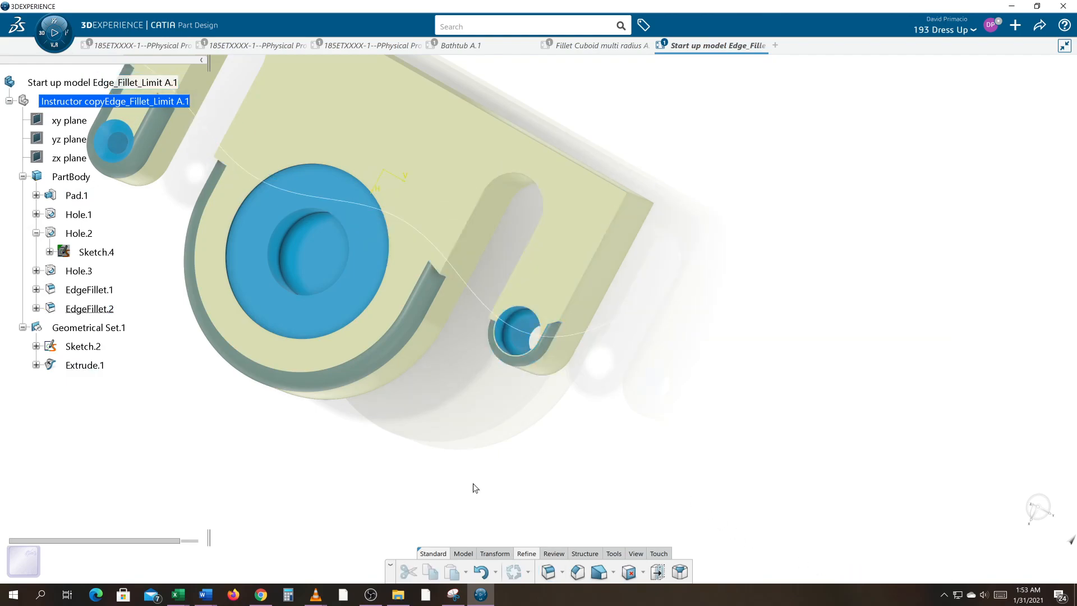
middle_click_drag(481, 466, 484, 417)
left_click(512, 390)
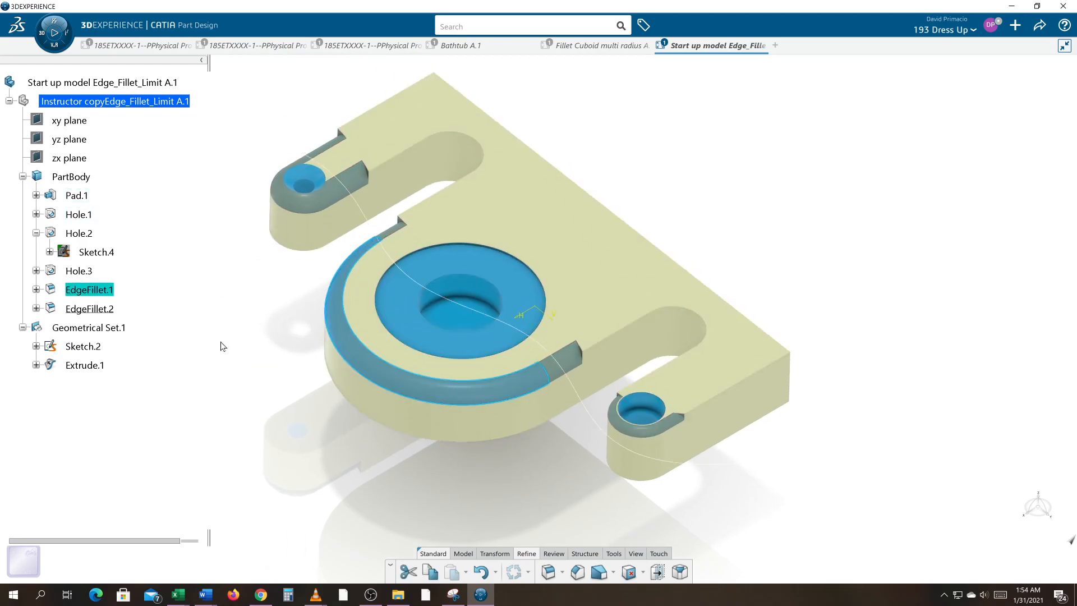
left_click(104, 367)
middle_click_drag(268, 431, 384, 442)
left_click(368, 431)
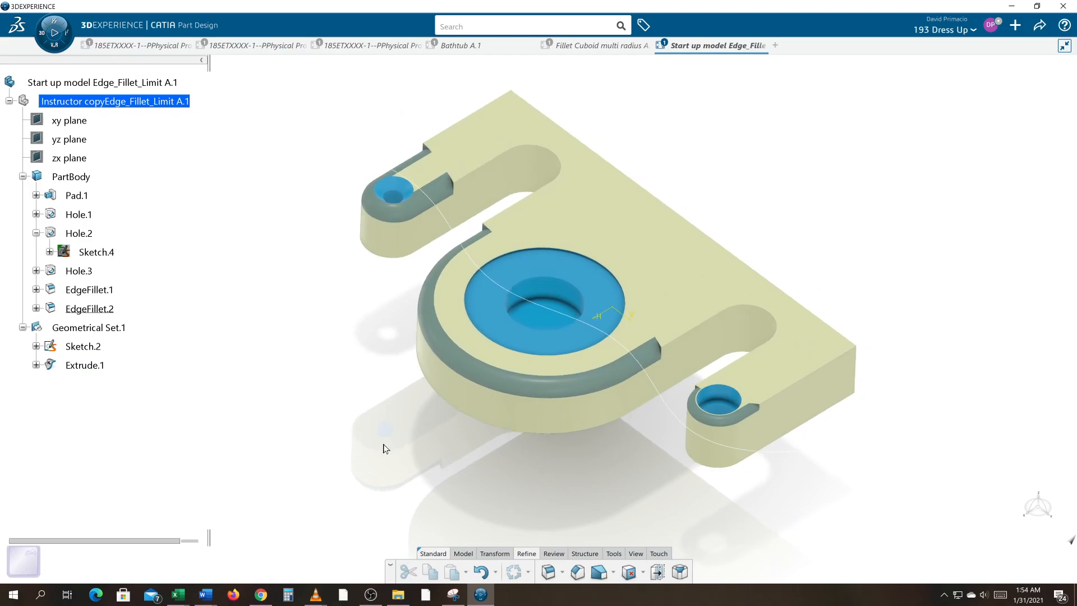
key("alt+Tab")
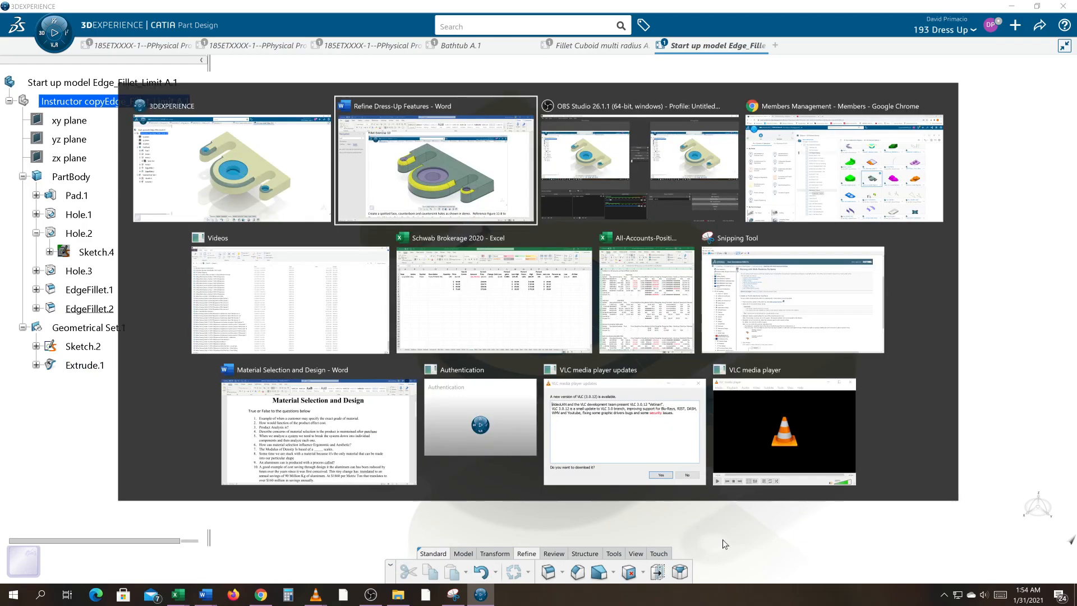
key("alt+Tab")
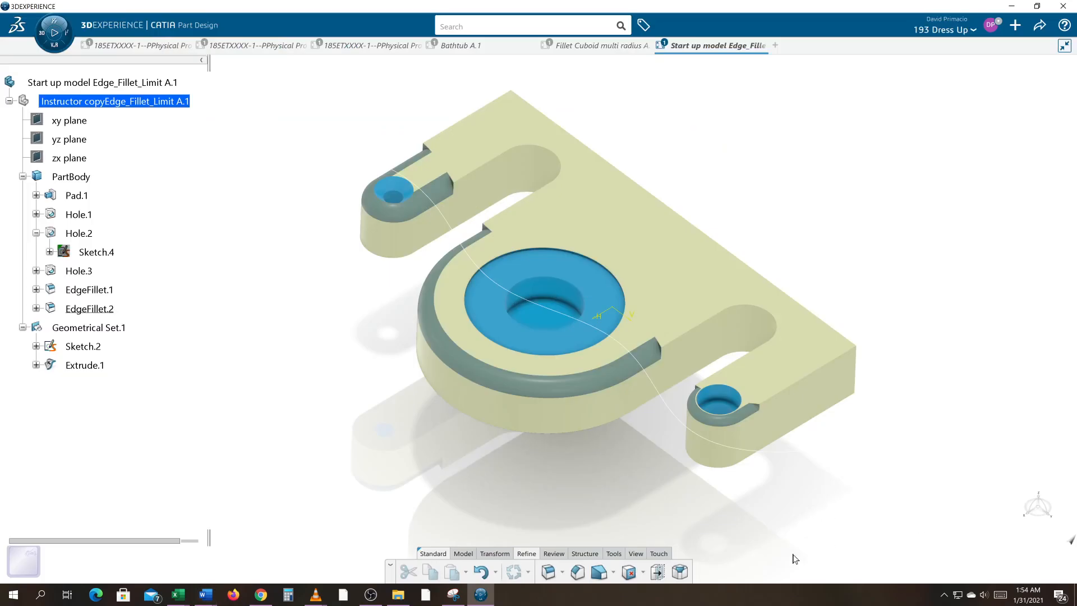
key("alt+Tab")
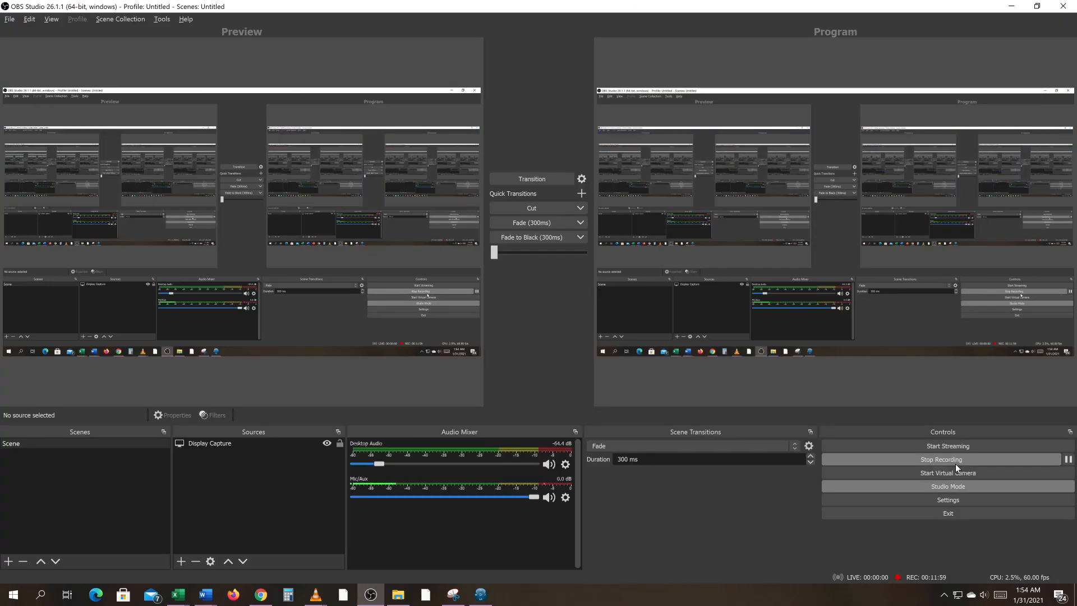